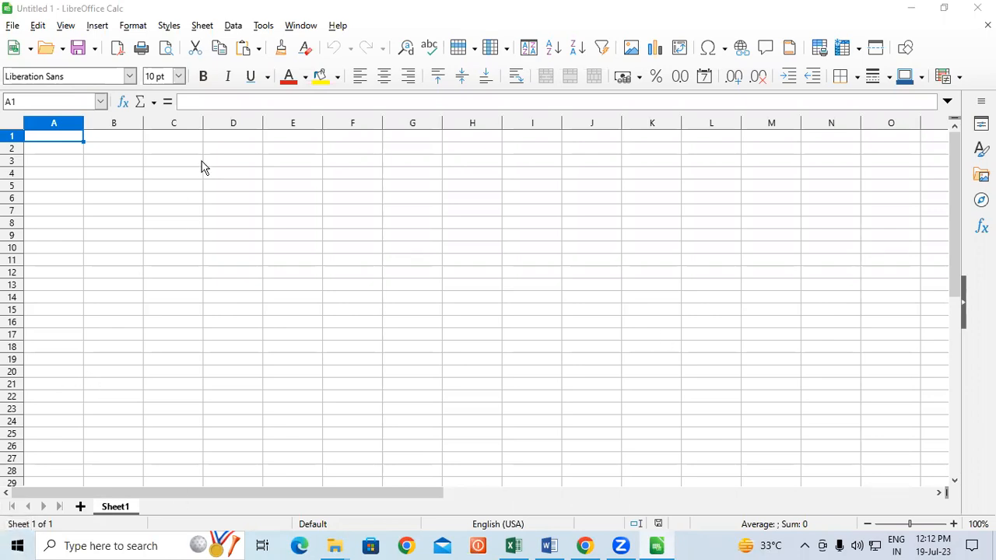
Write the formula =mod(33,4) in cell B3 to calculate the remainder of a division
{"action": "left_click", "coordinate": [122, 164]}
{"action": "left_click", "coordinate": [953, 524]}
{"action": "left_click", "coordinate": [953, 523]}
{"action": "left_click", "coordinate": [953, 524]}
{"action": "left_click", "coordinate": [953, 524]}
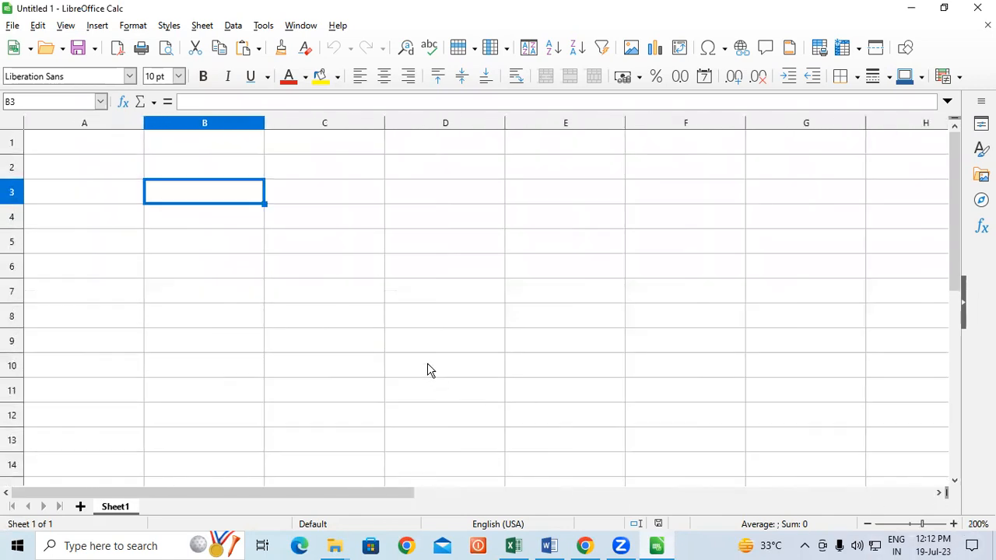
{"action": "left_click", "coordinate": [313, 185]}
{"action": "left_click", "coordinate": [205, 195]}
{"action": "type", "text": "="}
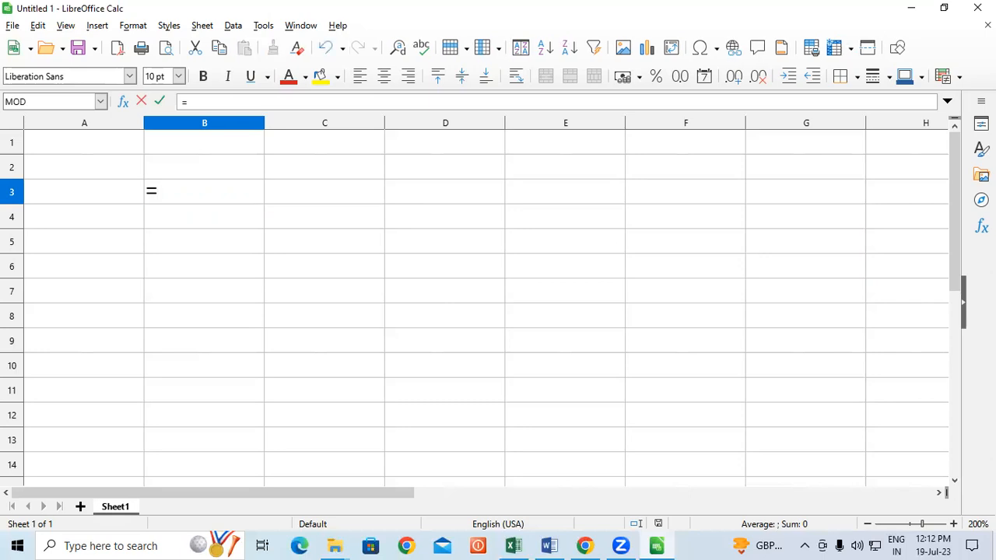
{"action": "type", "text": "mod"}
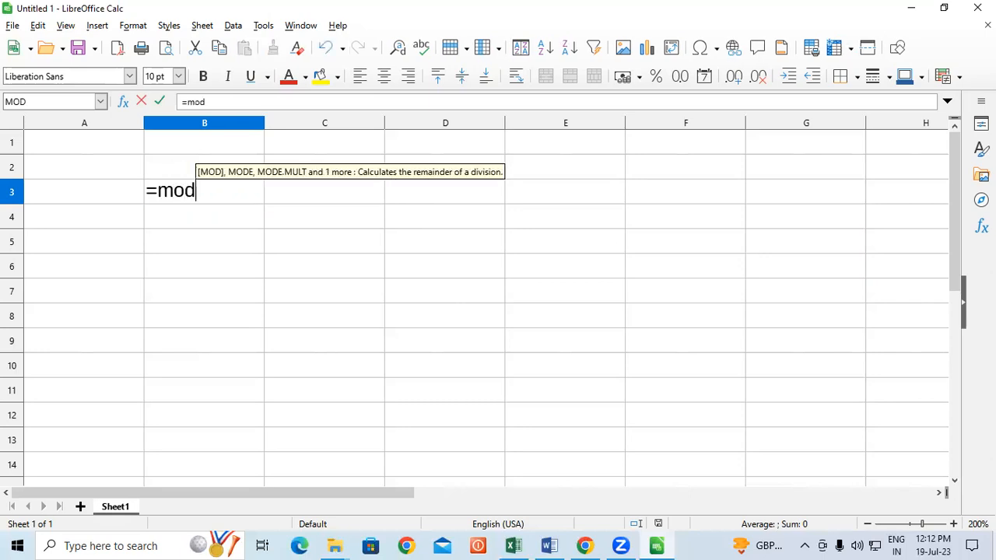
{"action": "type", "text": "("}
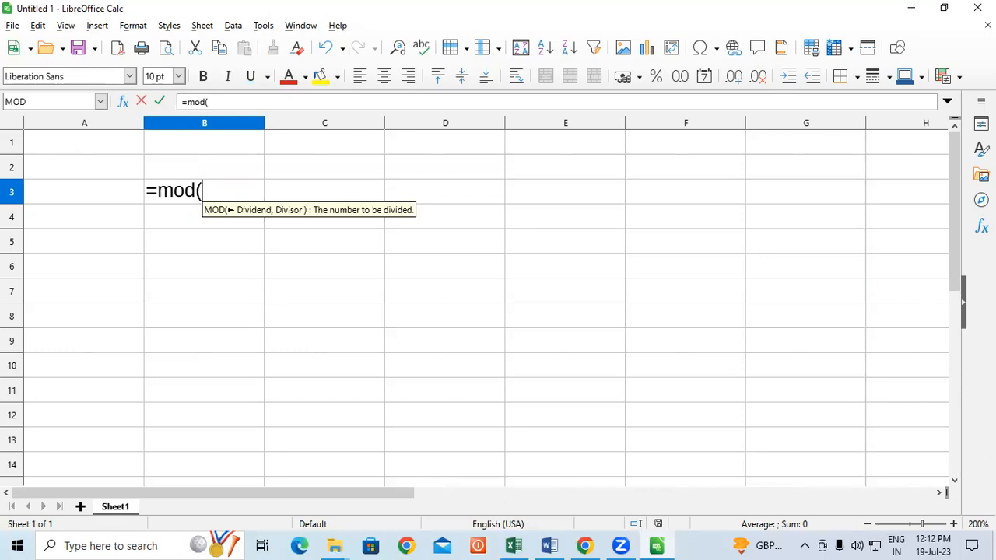
{"action": "type", "text": "33"}
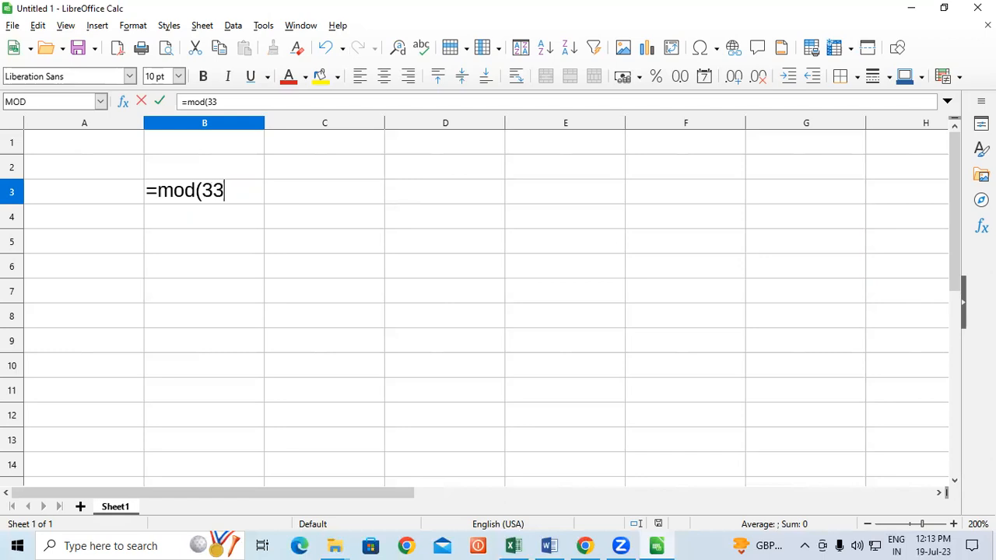
{"action": "type", "text": ","}
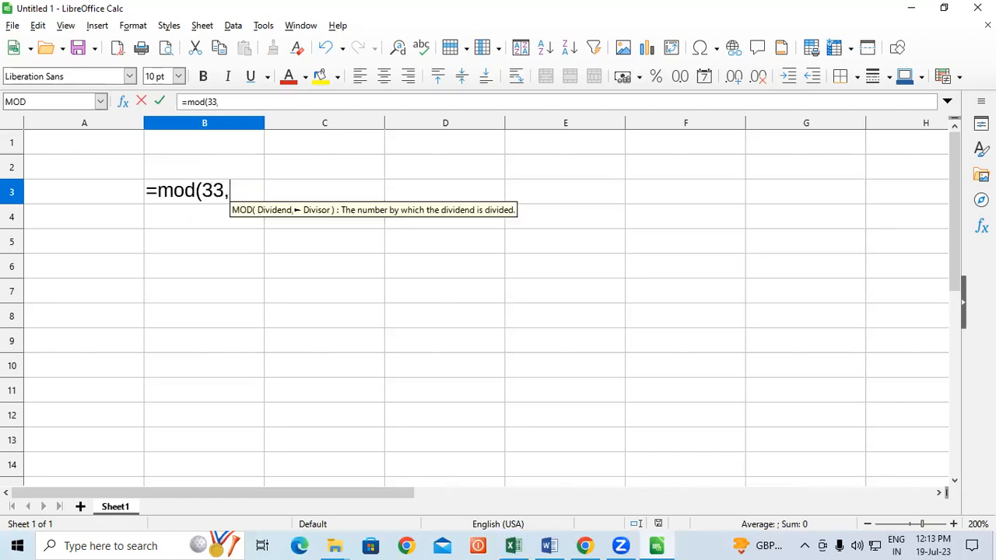
{"action": "type", "text": "4"}
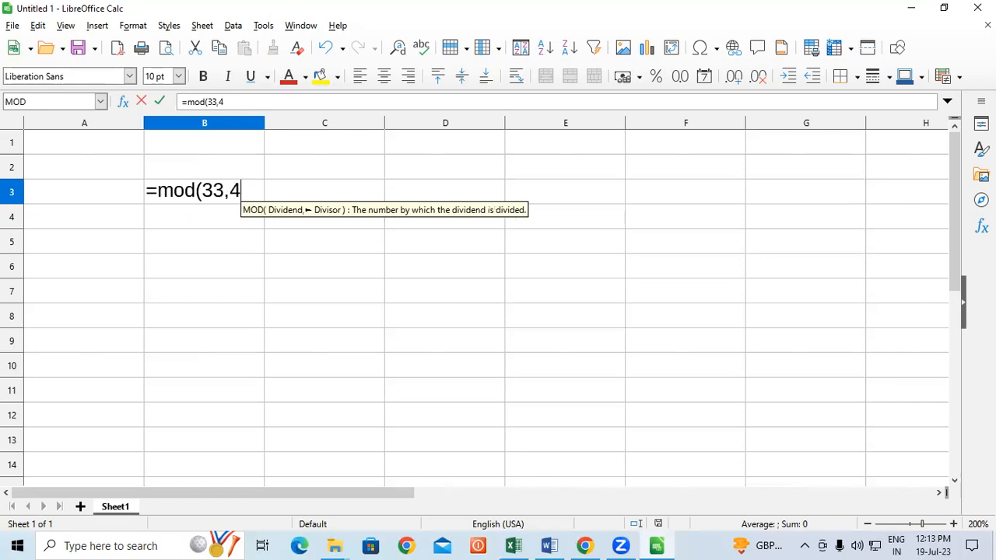
{"action": "type", "text": ")"}
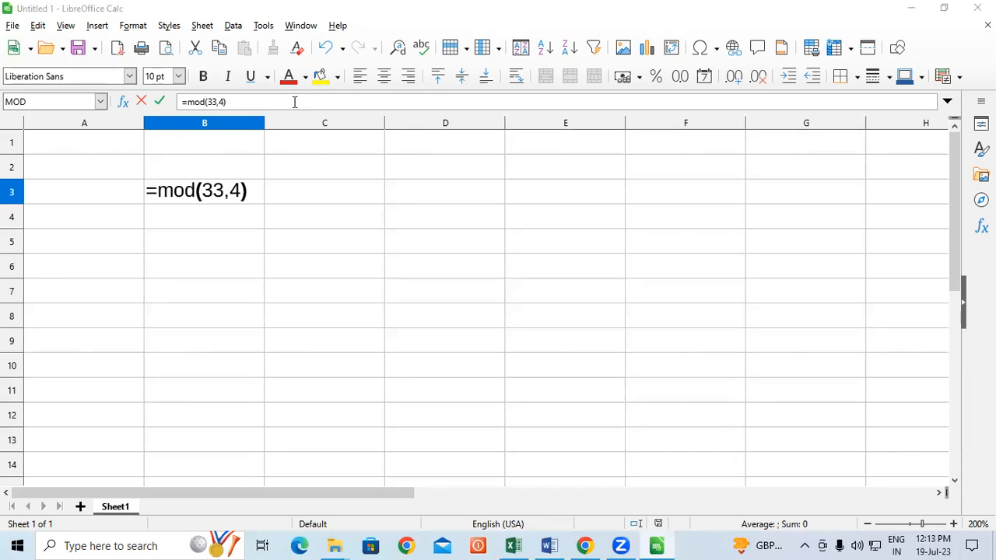
{"action": "mouse_move", "coordinate": [247, 194]}
{"action": "left_mouse_down"}
{"action": "mouse_move", "coordinate": [217, 217]}
{"action": "mouse_move", "coordinate": [207, 199]}
{"action": "left_mouse_up"}
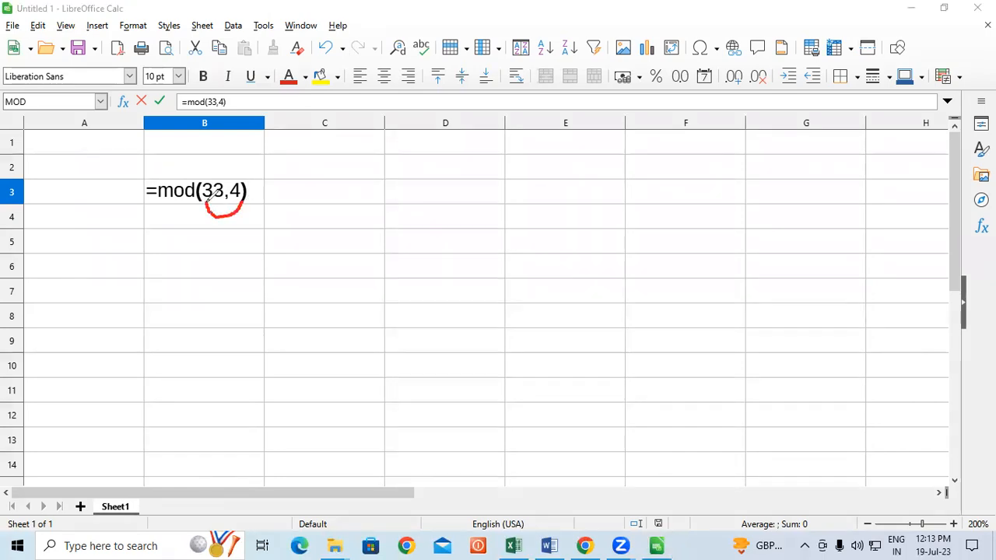
{"action": "mouse_move", "coordinate": [211, 268]}
{"action": "left_mouse_down"}
{"action": "mouse_move", "coordinate": [204, 286]}
{"action": "mouse_move", "coordinate": [239, 293]}
{"action": "left_mouse_up"}
{"action": "mouse_move", "coordinate": [232, 279]}
{"action": "left_mouse_down"}
{"action": "mouse_move", "coordinate": [281, 231]}
{"action": "mouse_move", "coordinate": [301, 256]}
{"action": "mouse_move", "coordinate": [357, 205]}
{"action": "left_mouse_up"}
{"action": "left_click_drag", "start_coordinate": [316, 246], "coordinate": [356, 232]}
{"action": "left_click_drag", "start_coordinate": [366, 197], "coordinate": [446, 146]}
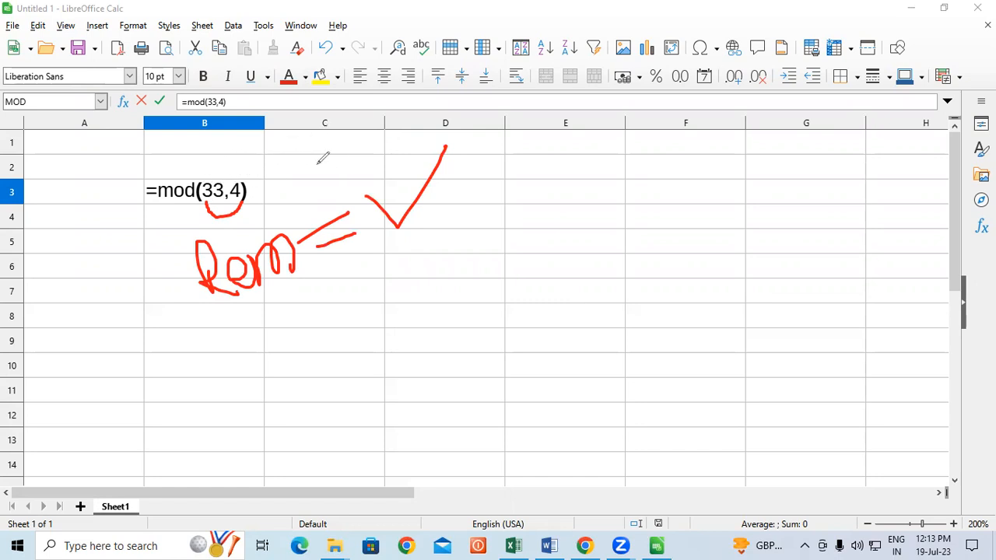
{"action": "mouse_move", "coordinate": [333, 136]}
{"action": "left_mouse_down"}
{"action": "mouse_move", "coordinate": [342, 170]}
{"action": "mouse_move", "coordinate": [348, 154]}
{"action": "left_mouse_up"}
{"action": "left_click_drag", "start_coordinate": [635, 170], "coordinate": [662, 162]}
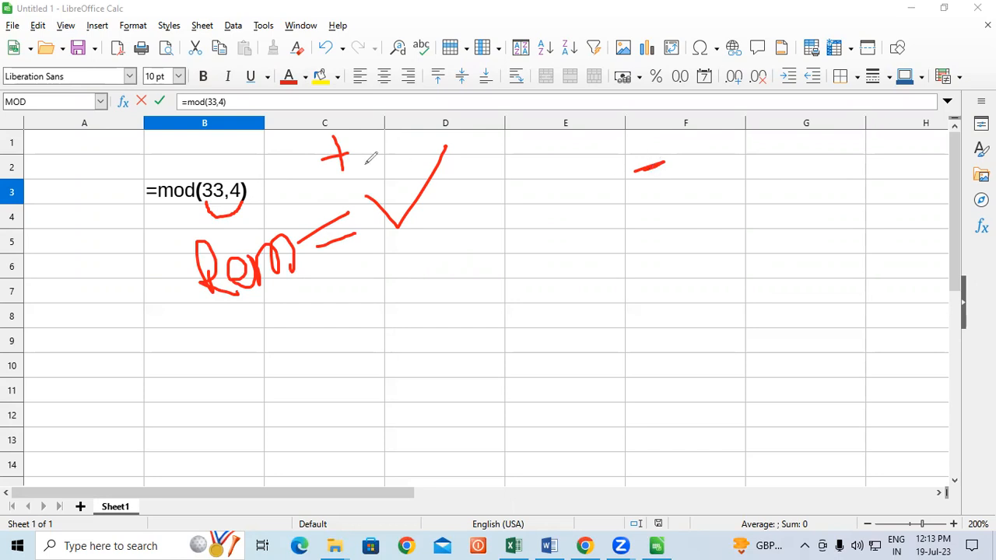
{"action": "mouse_move", "coordinate": [219, 182]}
{"action": "left_mouse_down"}
{"action": "mouse_move", "coordinate": [210, 155]}
{"action": "mouse_move", "coordinate": [238, 150]}
{"action": "mouse_move", "coordinate": [254, 166]}
{"action": "left_mouse_up"}
{"action": "mouse_move", "coordinate": [544, 258]}
{"action": "left_mouse_down"}
{"action": "mouse_move", "coordinate": [607, 244]}
{"action": "mouse_move", "coordinate": [593, 259]}
{"action": "left_mouse_up"}
{"action": "mouse_move", "coordinate": [604, 219]}
{"action": "left_mouse_down"}
{"action": "mouse_move", "coordinate": [622, 218]}
{"action": "mouse_move", "coordinate": [638, 242]}
{"action": "mouse_move", "coordinate": [622, 258]}
{"action": "left_mouse_up"}
{"action": "left_click_drag", "start_coordinate": [656, 231], "coordinate": [666, 260]}
{"action": "mouse_move", "coordinate": [685, 204]}
{"action": "left_mouse_down"}
{"action": "mouse_move", "coordinate": [688, 234]}
{"action": "mouse_move", "coordinate": [669, 233]}
{"action": "left_mouse_up"}
{"action": "left_click_drag", "start_coordinate": [669, 233], "coordinate": [704, 223]}
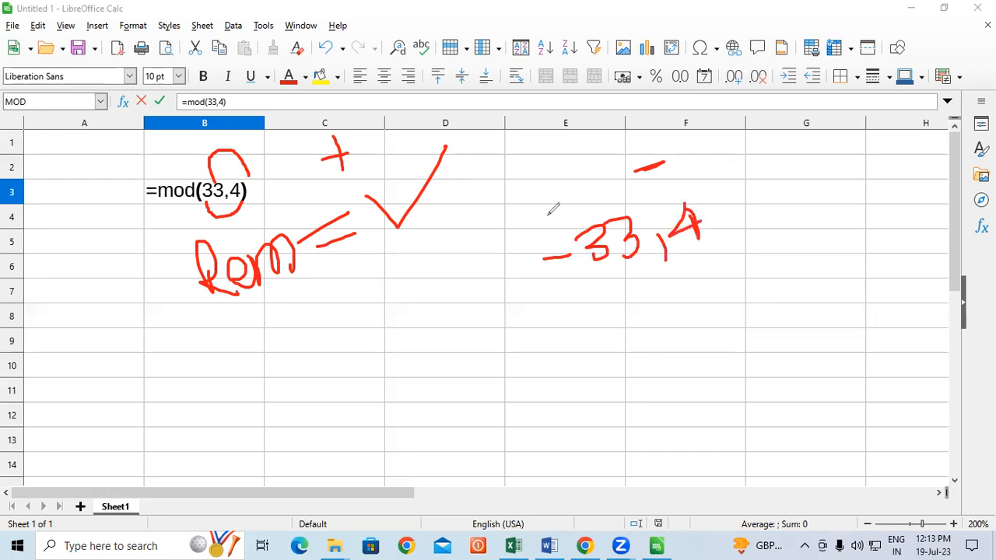
{"action": "left_click_drag", "start_coordinate": [547, 216], "coordinate": [603, 317]}
{"action": "mouse_move", "coordinate": [716, 187]}
{"action": "left_mouse_down"}
{"action": "mouse_move", "coordinate": [757, 227]}
{"action": "mouse_move", "coordinate": [698, 278]}
{"action": "left_mouse_up"}
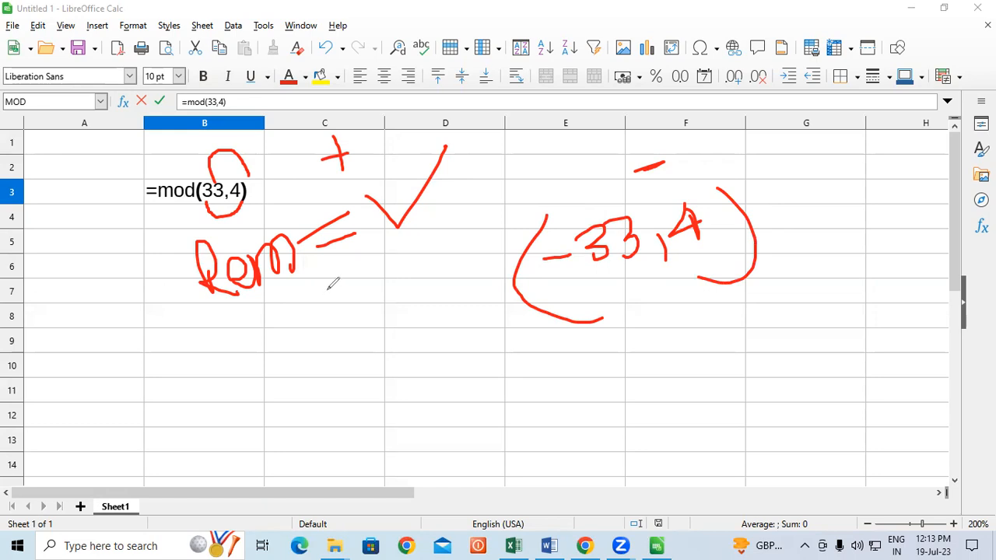
{"action": "mouse_move", "coordinate": [382, 163]}
{"action": "left_mouse_down"}
{"action": "mouse_move", "coordinate": [380, 187]}
{"action": "mouse_move", "coordinate": [423, 167]}
{"action": "mouse_move", "coordinate": [384, 161]}
{"action": "left_mouse_up"}
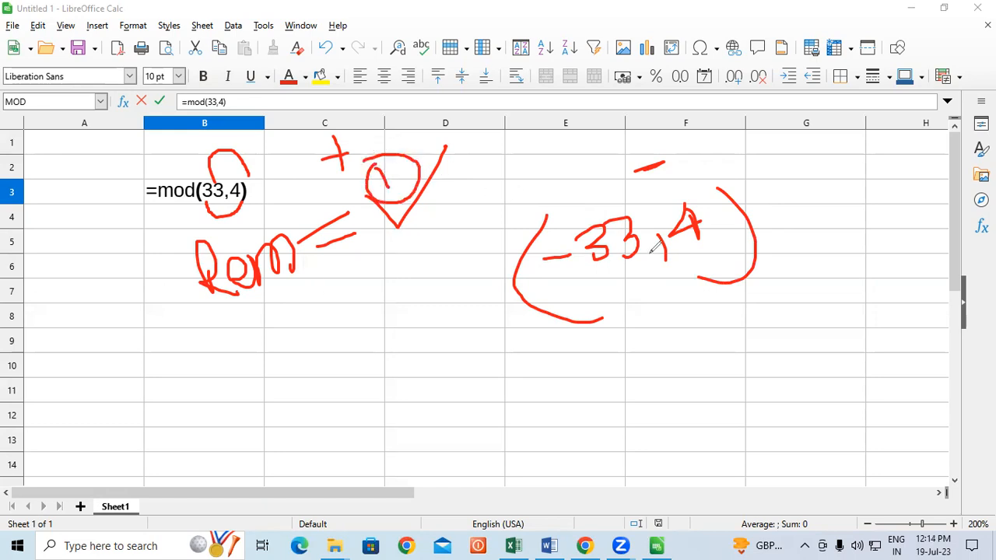
{"action": "mouse_move", "coordinate": [703, 235]}
{"action": "left_mouse_down"}
{"action": "mouse_move", "coordinate": [705, 253]}
{"action": "mouse_move", "coordinate": [650, 297]}
{"action": "mouse_move", "coordinate": [603, 268]}
{"action": "left_mouse_up"}
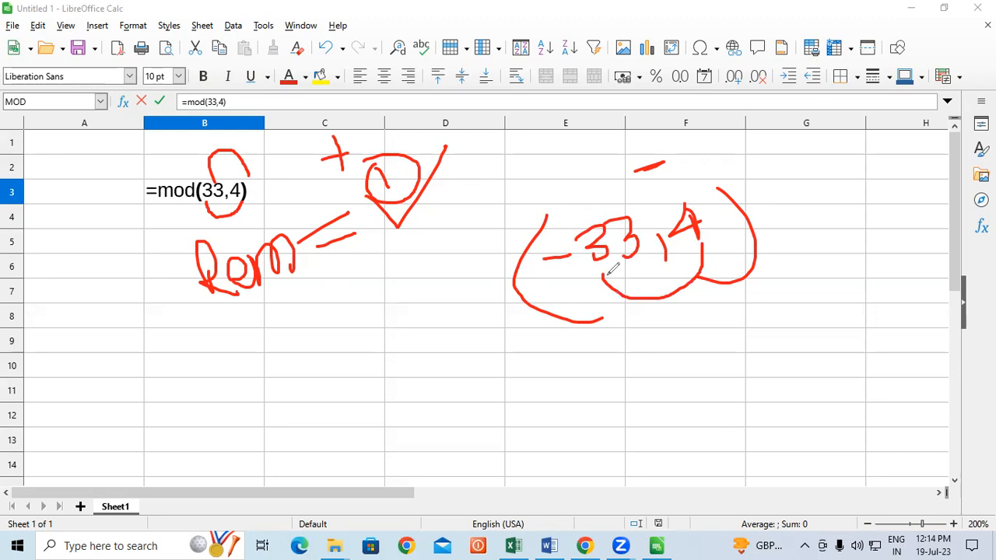
{"action": "mouse_move", "coordinate": [572, 262]}
{"action": "left_mouse_down"}
{"action": "mouse_move", "coordinate": [543, 279]}
{"action": "mouse_move", "coordinate": [556, 271]}
{"action": "left_mouse_up"}
{"action": "mouse_move", "coordinate": [579, 234]}
{"action": "left_mouse_down"}
{"action": "mouse_move", "coordinate": [573, 167]}
{"action": "mouse_move", "coordinate": [640, 134]}
{"action": "mouse_move", "coordinate": [662, 157]}
{"action": "mouse_move", "coordinate": [644, 165]}
{"action": "mouse_move", "coordinate": [661, 181]}
{"action": "mouse_move", "coordinate": [667, 151]}
{"action": "left_mouse_up"}
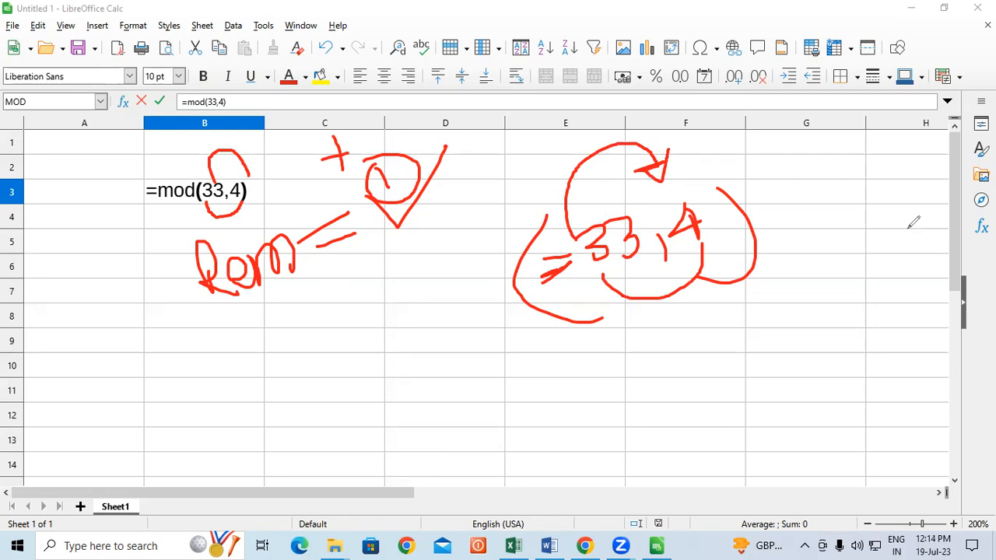
{"action": "mouse_move", "coordinate": [678, 159]}
{"action": "left_mouse_down"}
{"action": "mouse_move", "coordinate": [705, 177]}
{"action": "mouse_move", "coordinate": [696, 186]}
{"action": "left_mouse_up"}
{"action": "left_click_drag", "start_coordinate": [711, 142], "coordinate": [712, 162]}
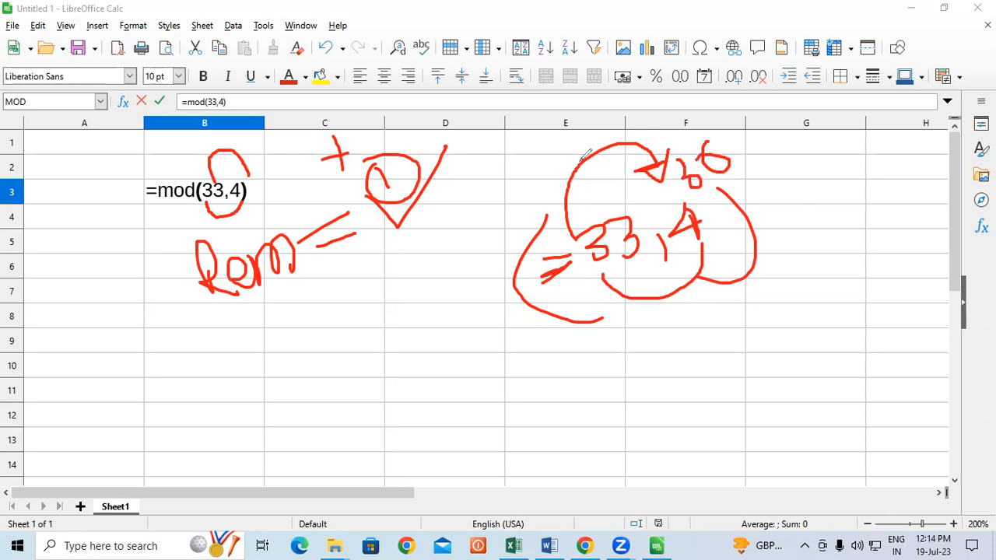
{"action": "mouse_move", "coordinate": [555, 142]}
{"action": "left_mouse_down"}
{"action": "mouse_move", "coordinate": [579, 156]}
{"action": "mouse_move", "coordinate": [575, 127]}
{"action": "mouse_move", "coordinate": [554, 149]}
{"action": "mouse_move", "coordinate": [598, 125]}
{"action": "mouse_move", "coordinate": [557, 159]}
{"action": "mouse_move", "coordinate": [614, 136]}
{"action": "mouse_move", "coordinate": [620, 122]}
{"action": "left_mouse_up"}
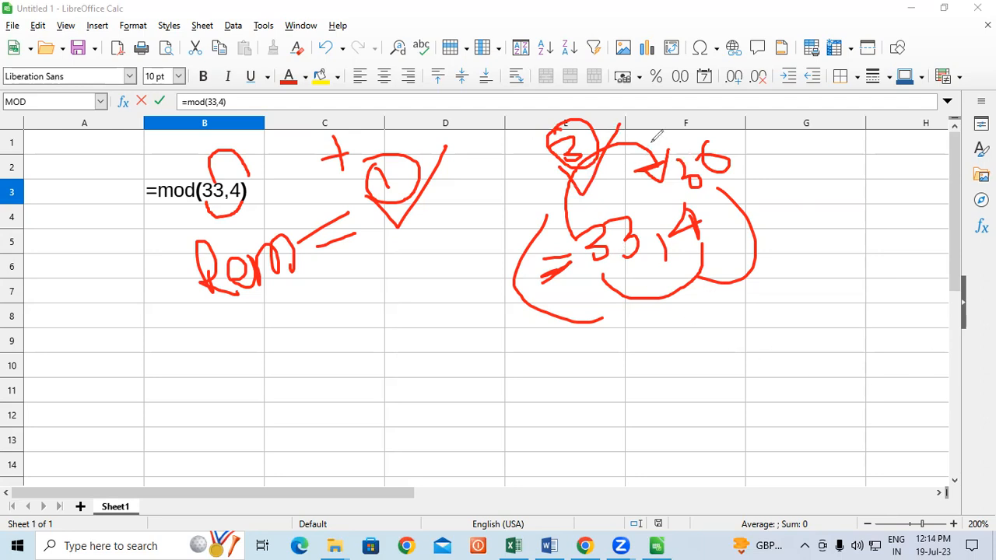
{"action": "key", "text": "Escape"}
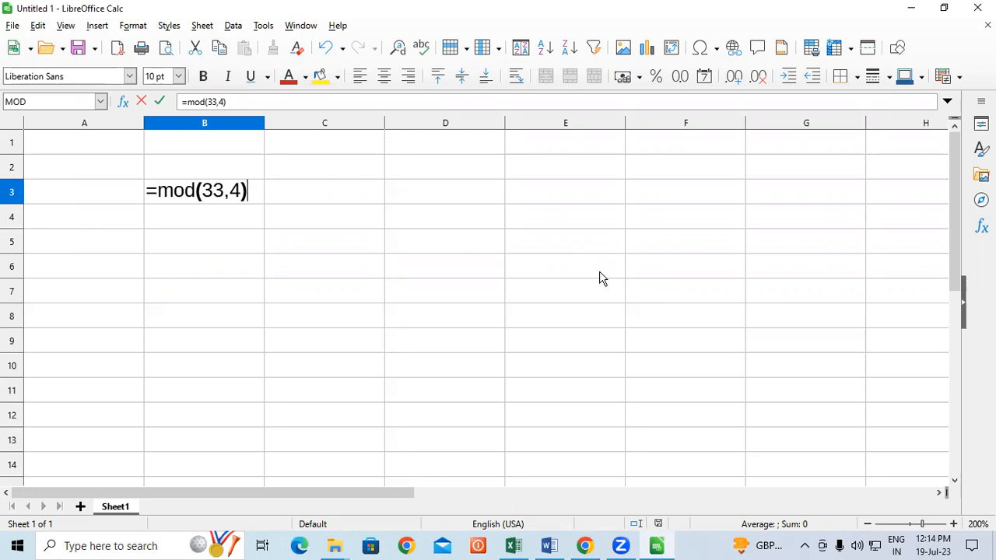
Commit the MOD formula in cell B3 and make its dividend negative so it reads =MOD(-33,4)
{"action": "key", "text": "Return"}
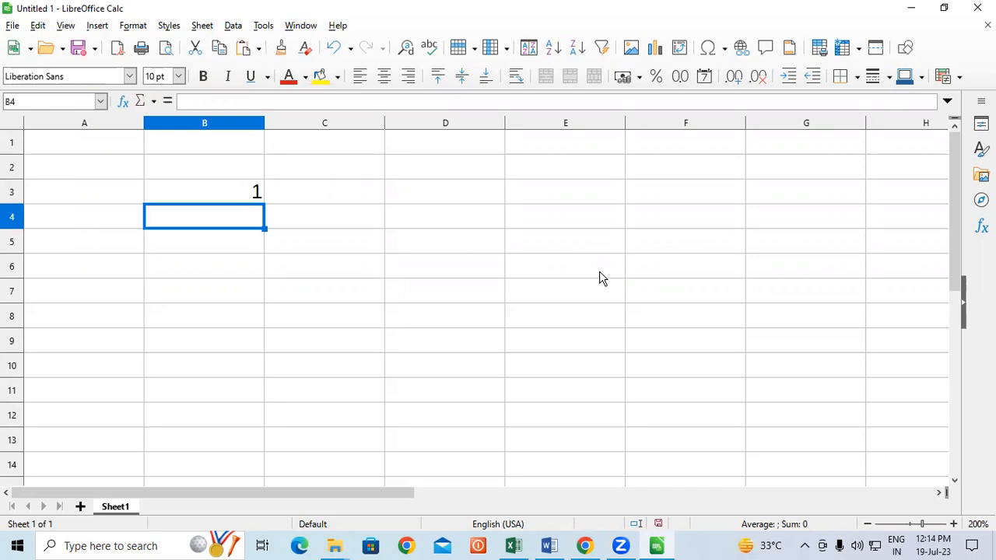
{"action": "left_click", "coordinate": [234, 199]}
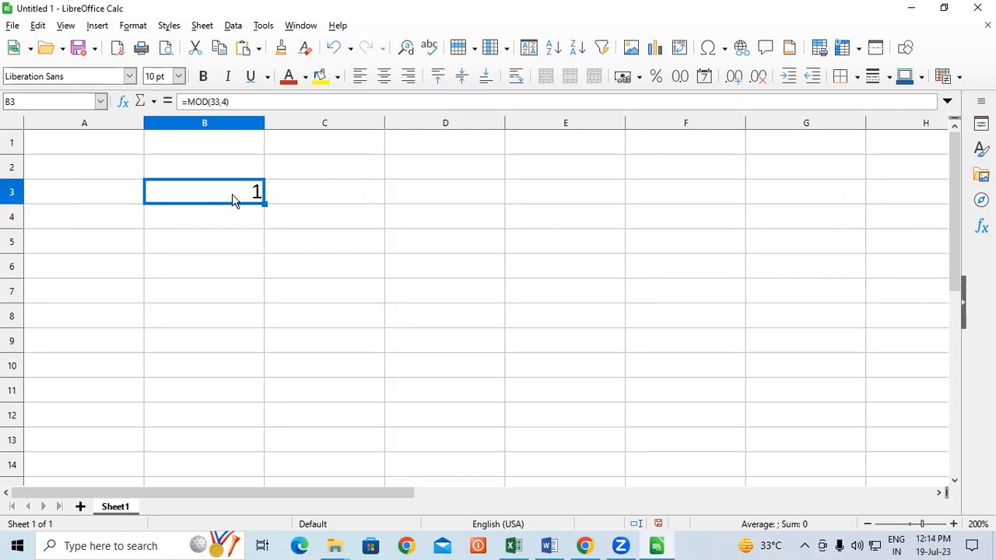
{"action": "left_click", "coordinate": [208, 102]}
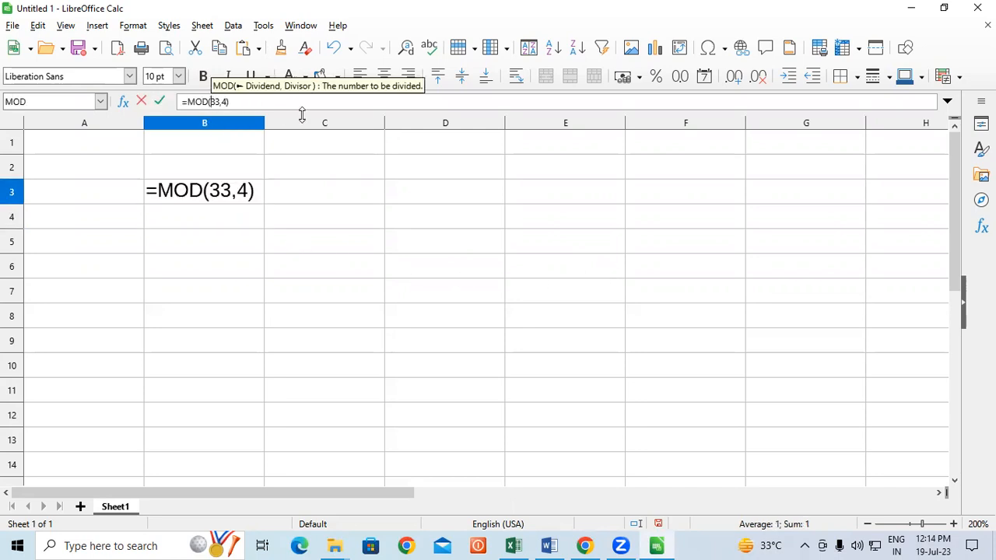
{"action": "type", "text": "-"}
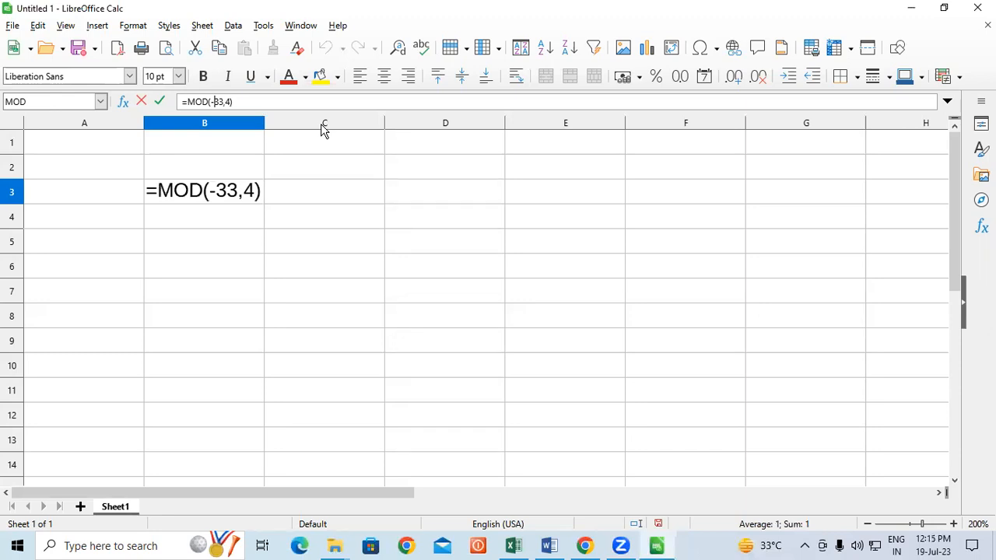
{"action": "key", "text": "Return"}
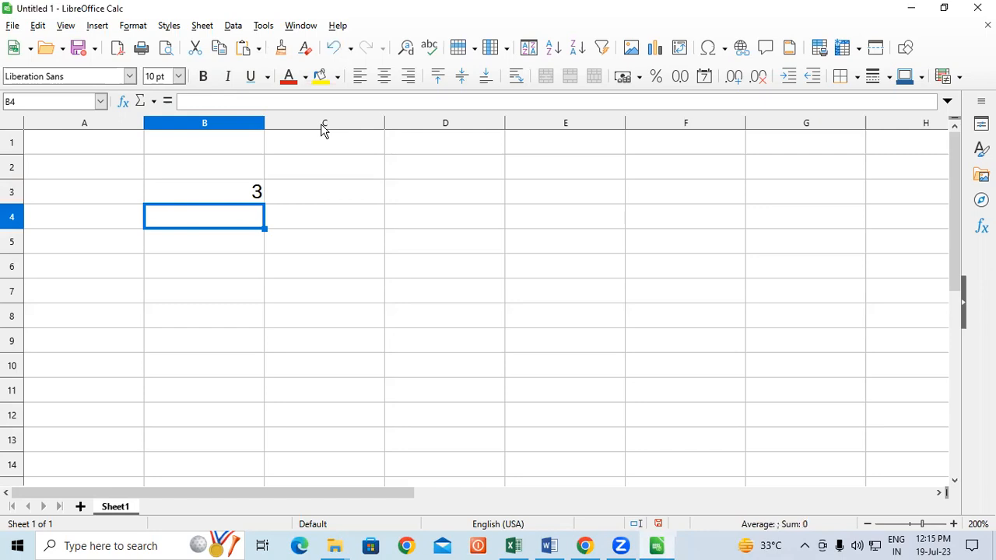
Change the divisor of the MOD formula in cell B3 to 2
{"action": "left_click", "coordinate": [247, 194]}
{"action": "left_click", "coordinate": [230, 102]}
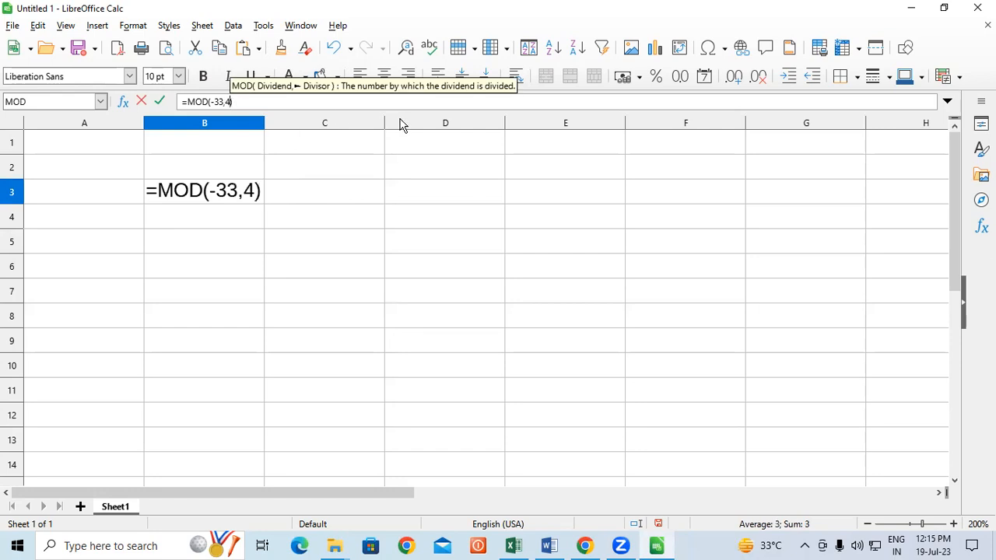
{"action": "key", "text": "BackSpace"}
{"action": "type", "text": "2"}
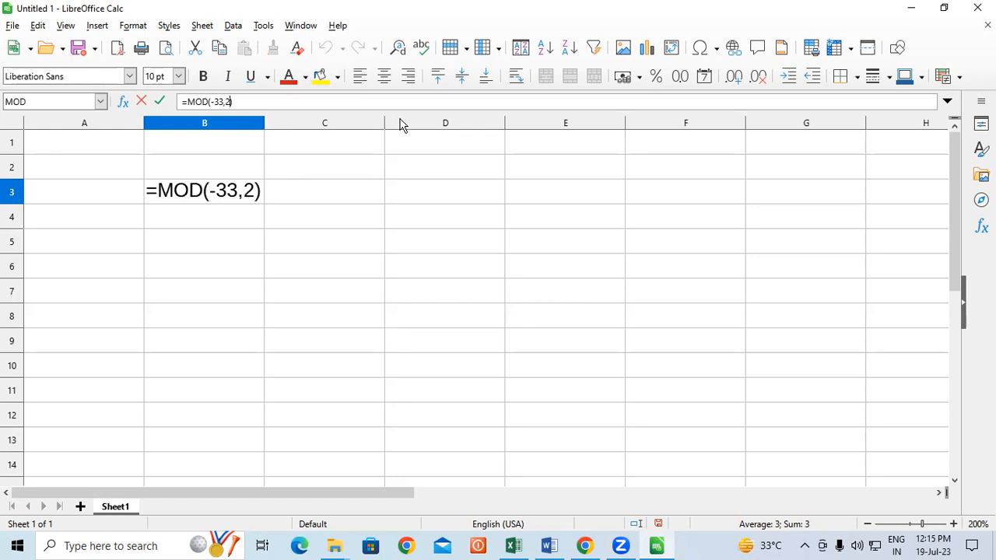
{"action": "key", "text": "Return"}
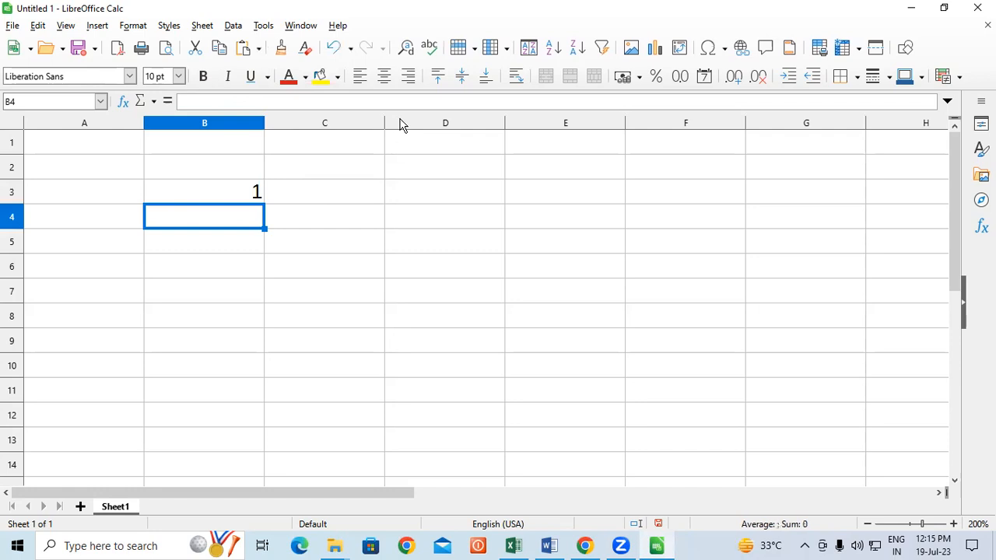
Remove the minus sign from the dividend in cell B3 so the formula reads =MOD(33,2)
{"action": "key", "text": "Up"}
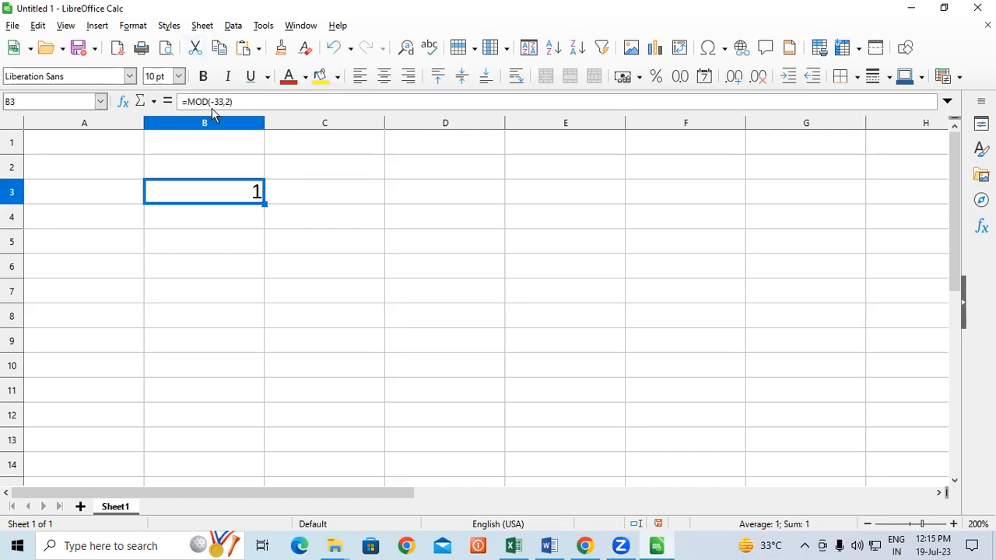
{"action": "left_click", "coordinate": [214, 102]}
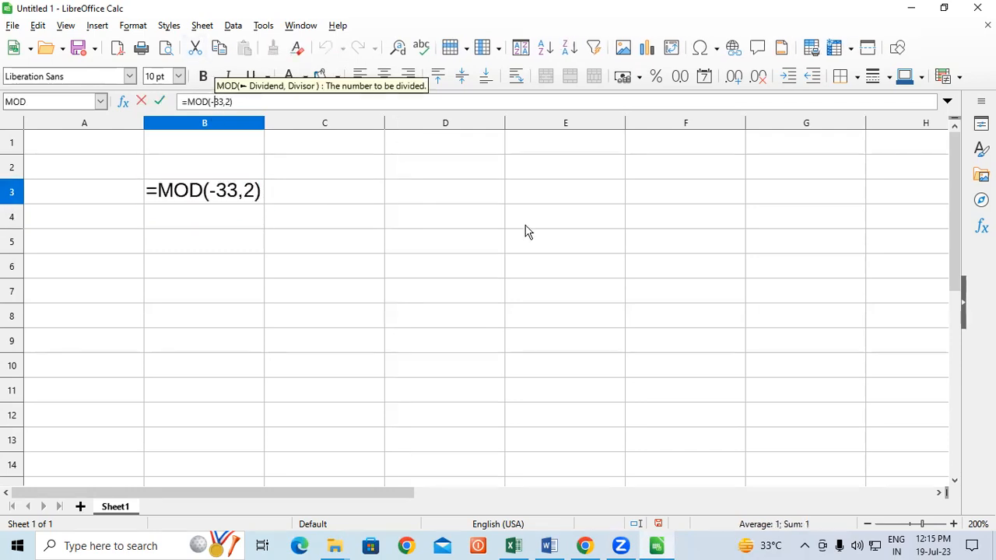
{"action": "key", "text": "BackSpace"}
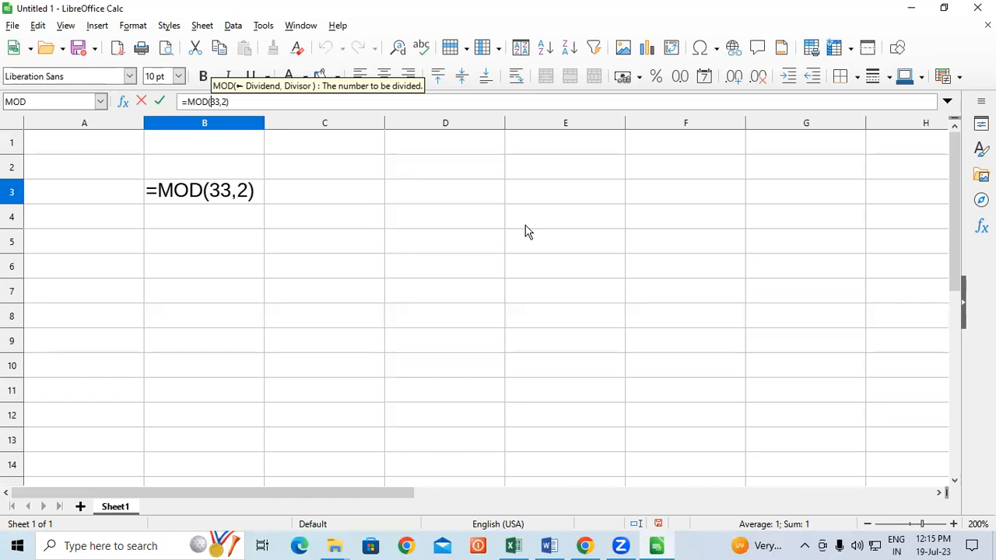
{"action": "key", "text": "Return"}
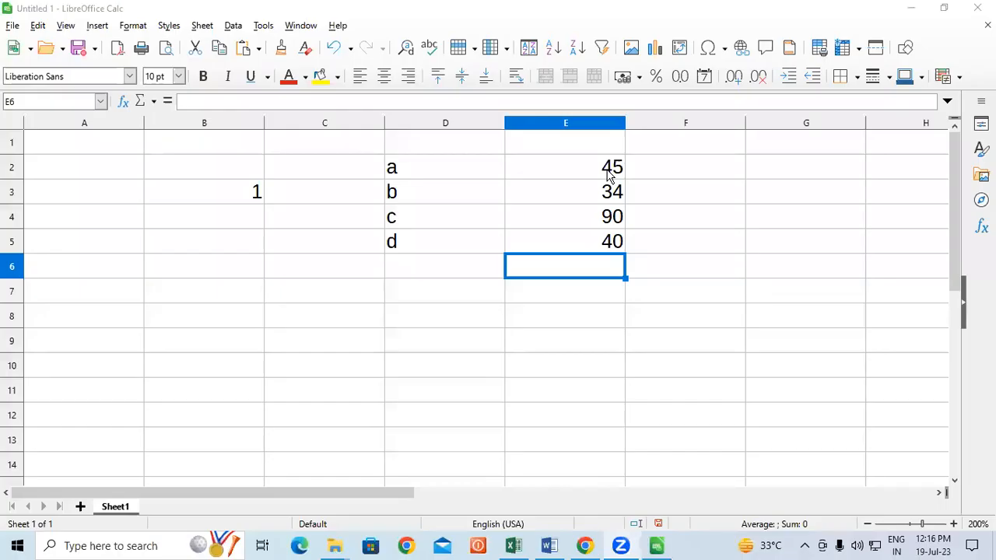
{"action": "left_click", "coordinate": [693, 295]}
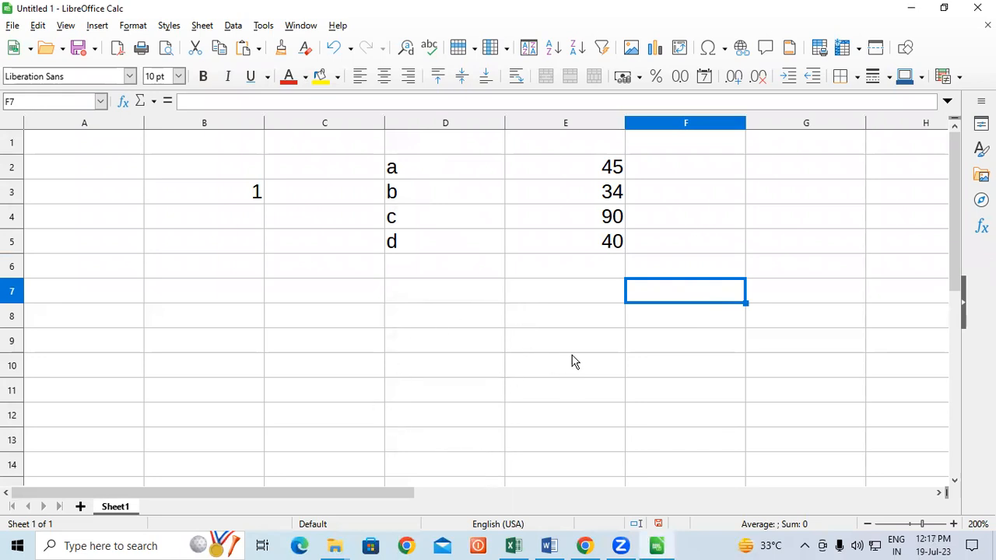
{"action": "left_click", "coordinate": [400, 261]}
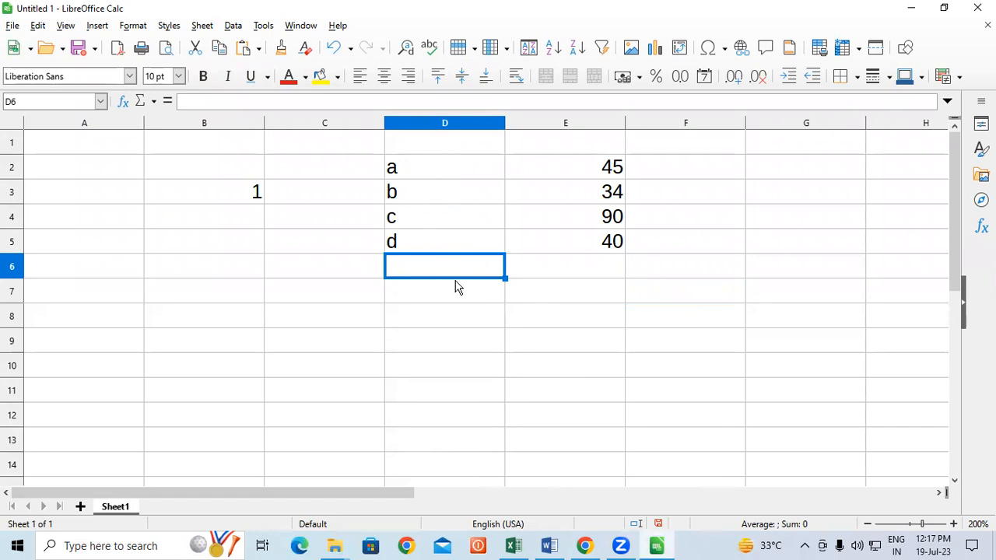
{"action": "left_click", "coordinate": [589, 275]}
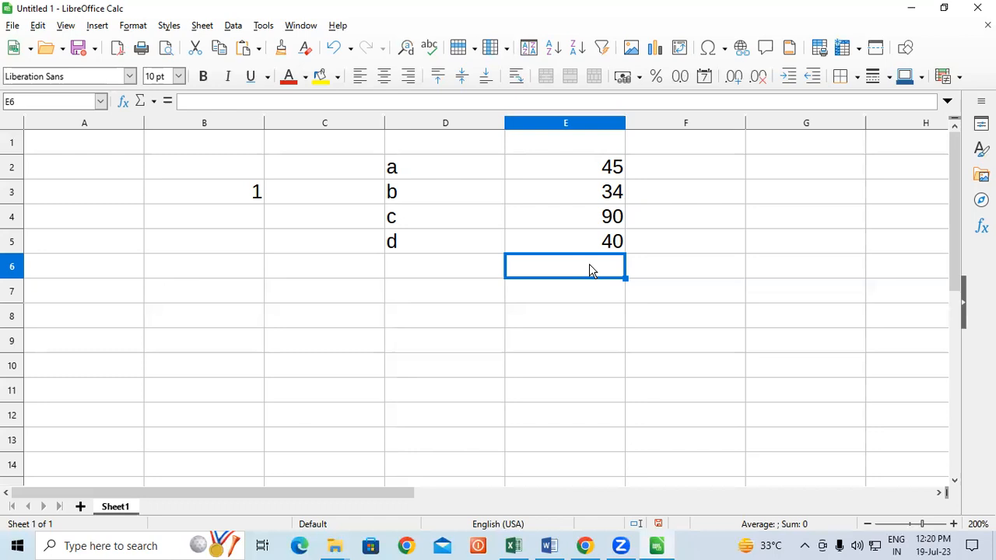
{"action": "type", "text": "=c"}
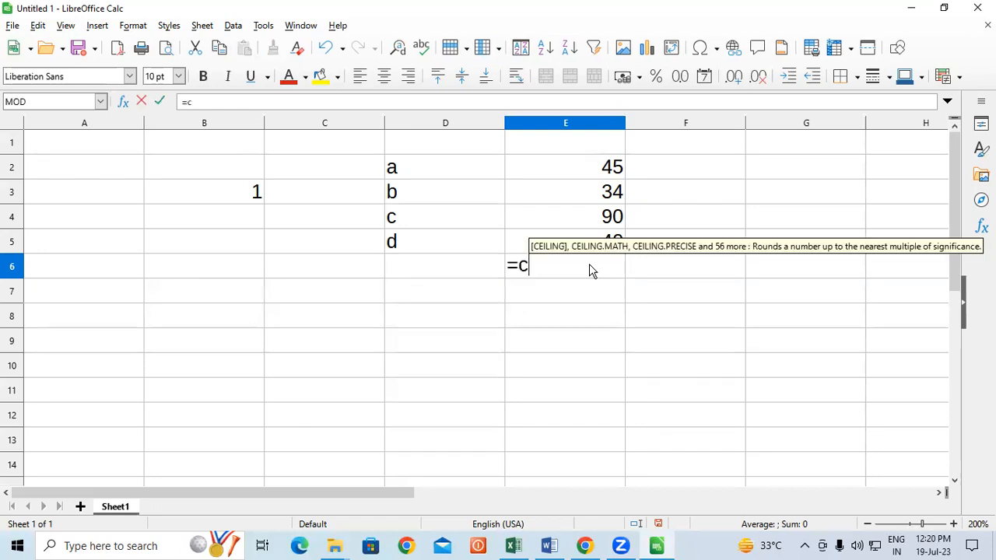
{"action": "type", "text": "ount"}
{"action": "key", "text": "Tab"}
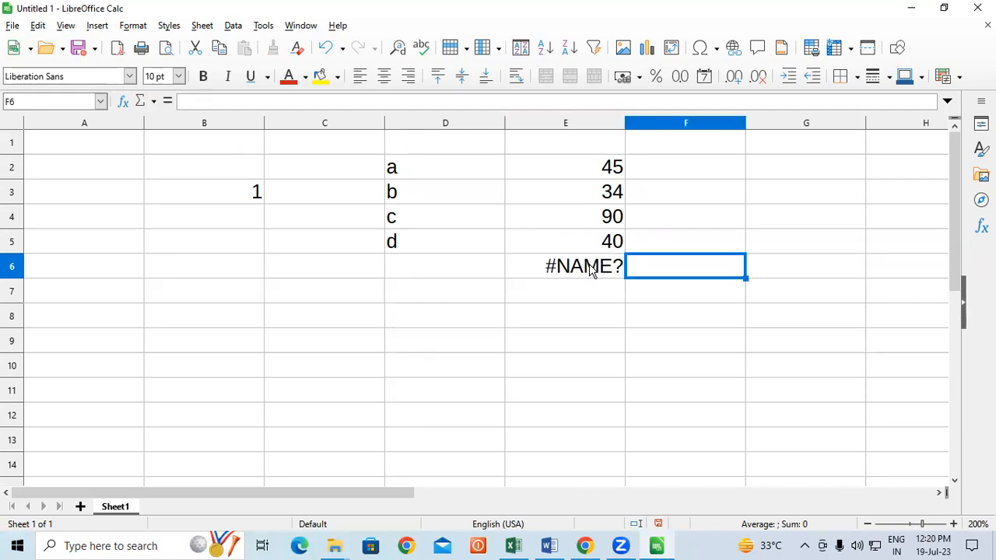
Enter the formula =count(E2:E5) in cell E6 to count the numbers listed above it
{"action": "left_click", "coordinate": [589, 263]}
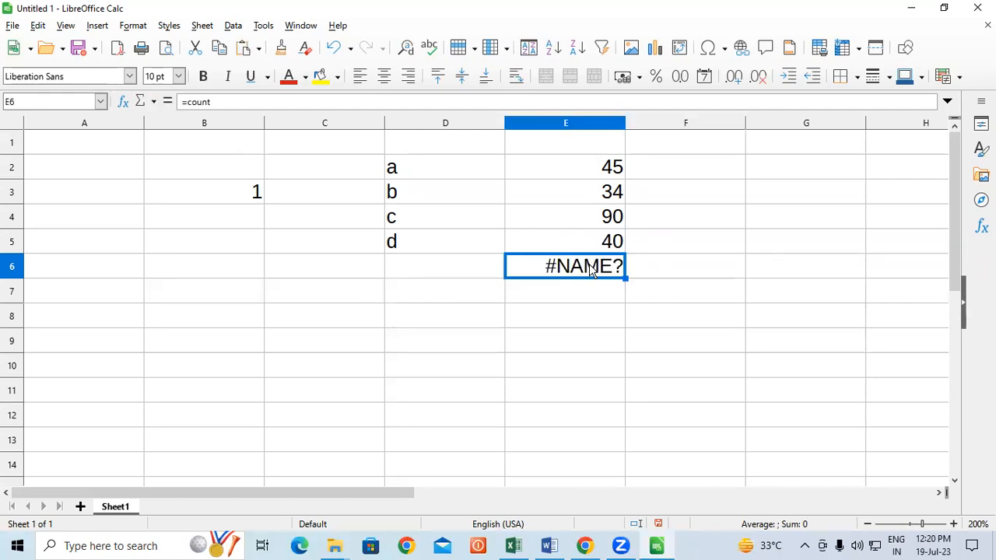
{"action": "type", "text": "=count"}
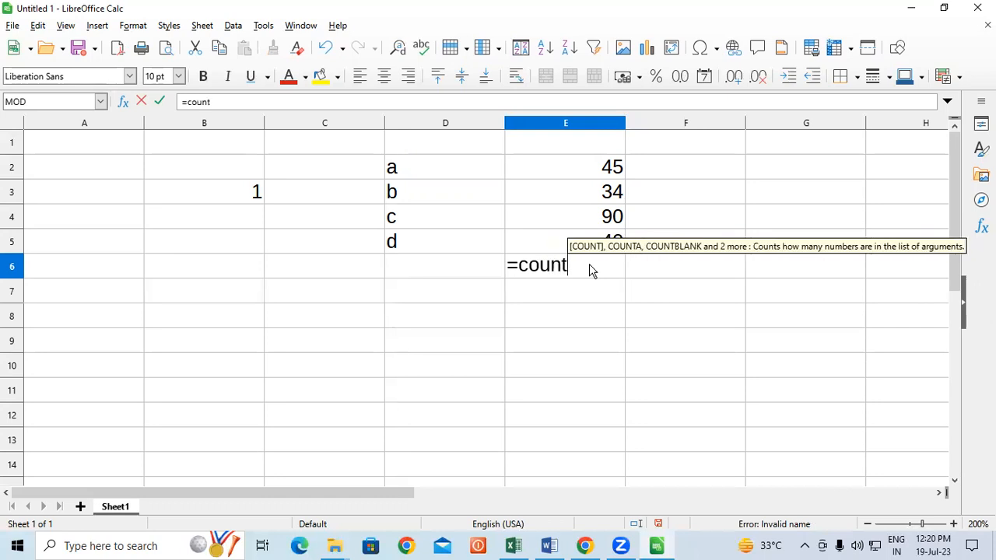
{"action": "type", "text": "("}
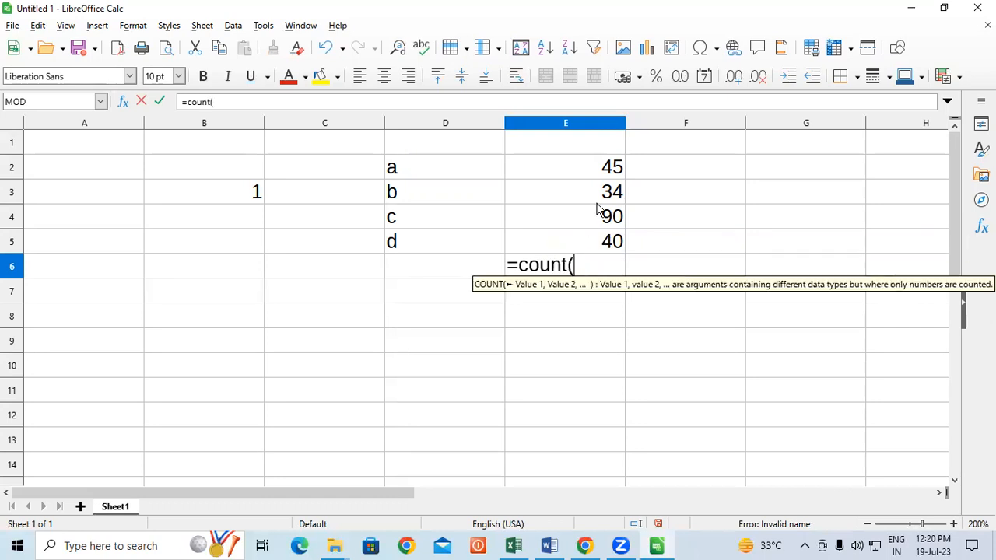
{"action": "left_click_drag", "start_coordinate": [594, 171], "coordinate": [593, 234]}
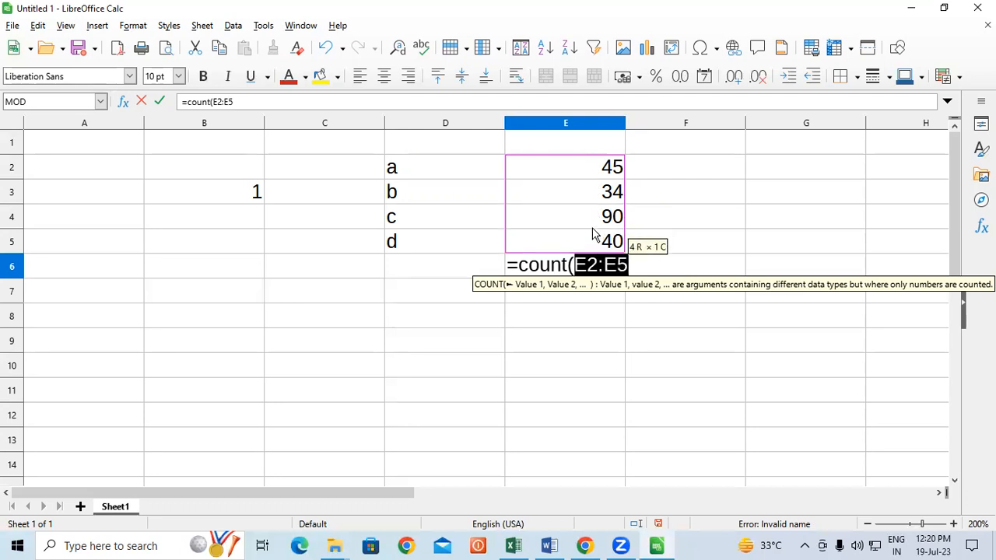
{"action": "type", "text": ")"}
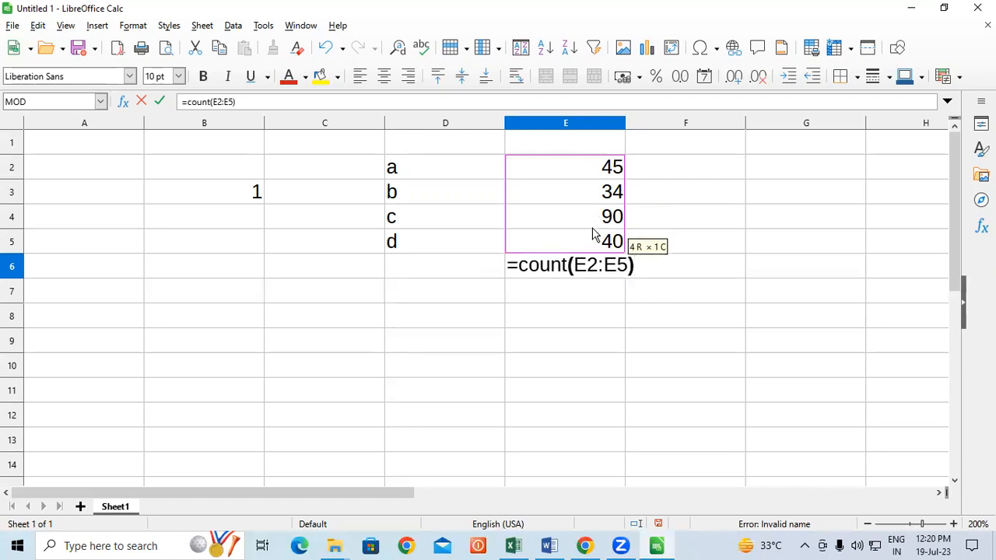
{"action": "key", "text": "Return"}
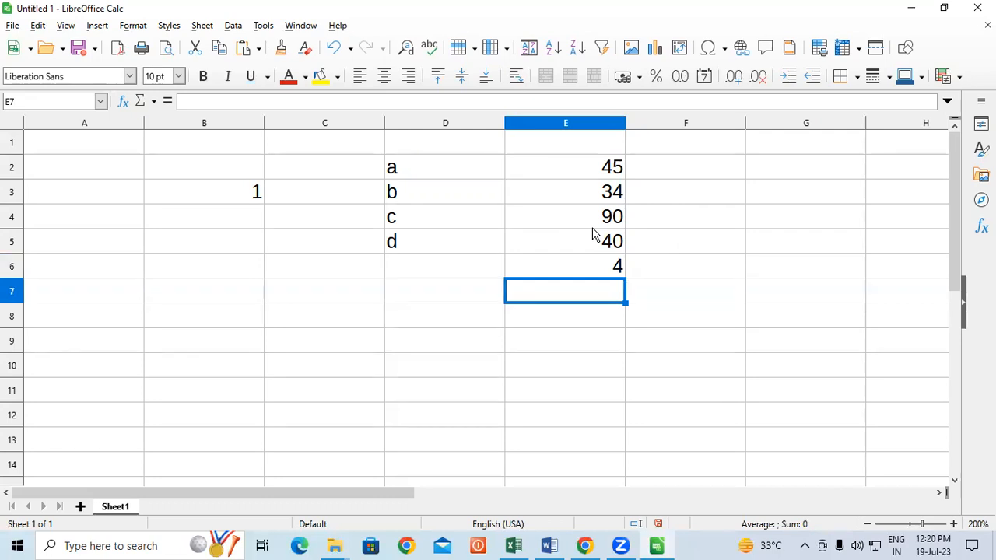
Enter the formula =count(D2:D5) in cell D6 to apply COUNT to the letters above it
{"action": "left_click", "coordinate": [424, 266]}
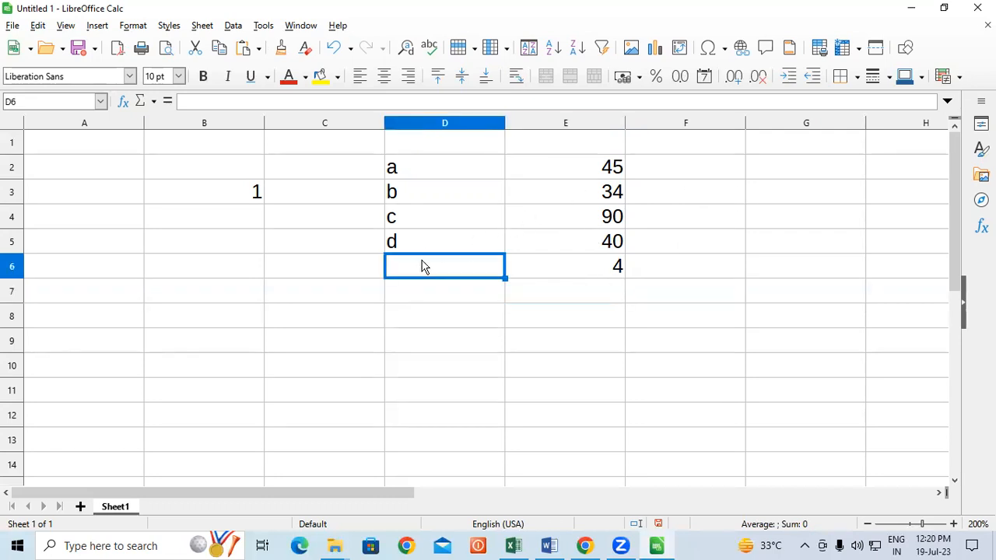
{"action": "type", "text": "="}
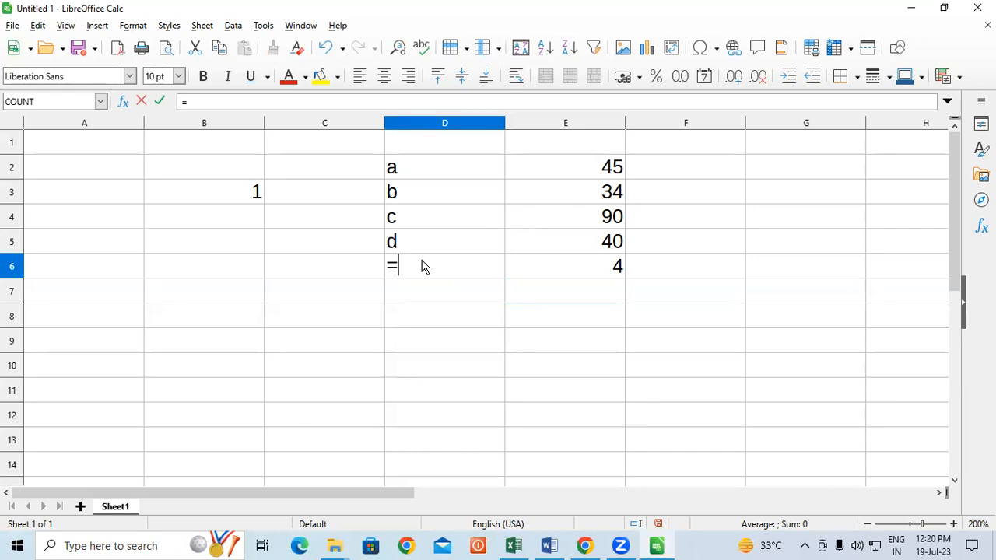
{"action": "type", "text": "count"}
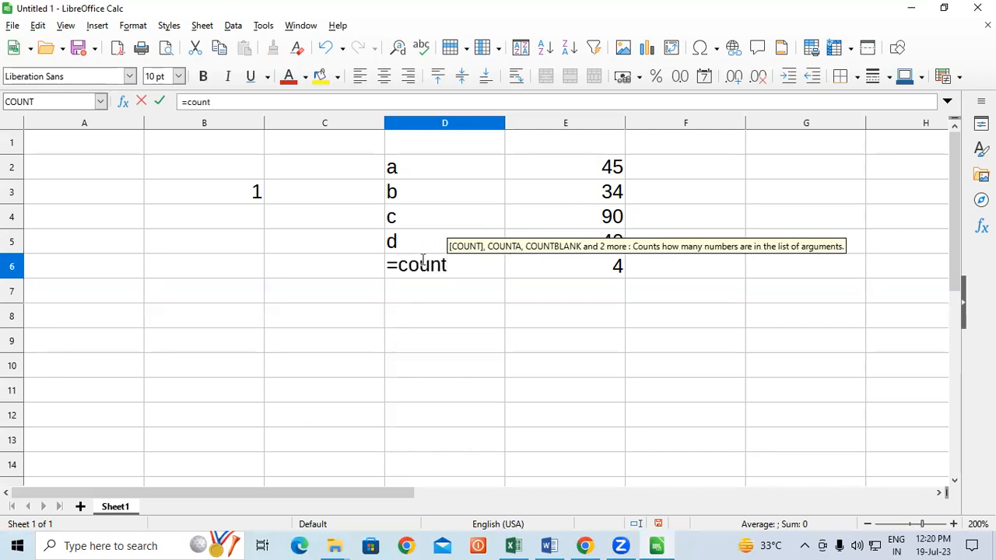
{"action": "type", "text": "("}
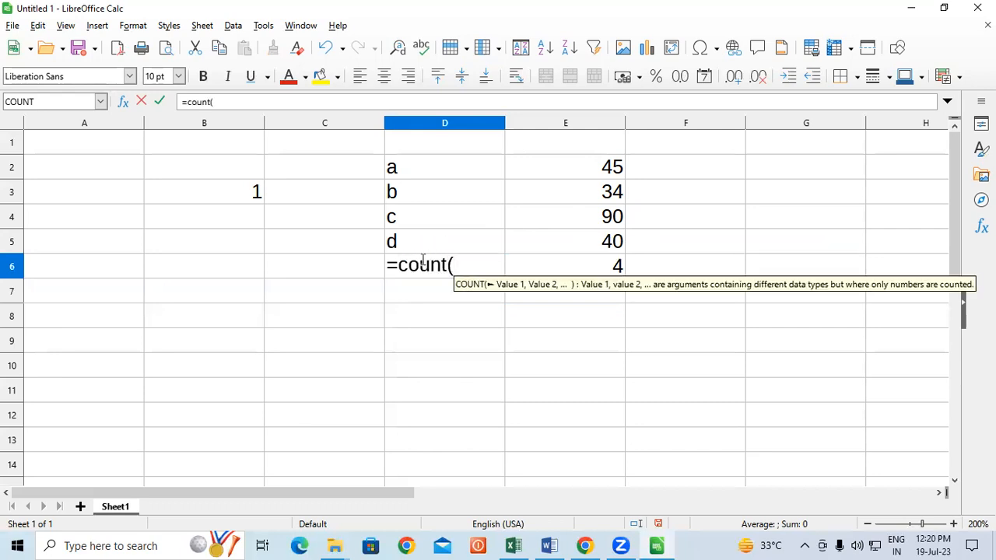
{"action": "left_click_drag", "start_coordinate": [444, 176], "coordinate": [438, 238]}
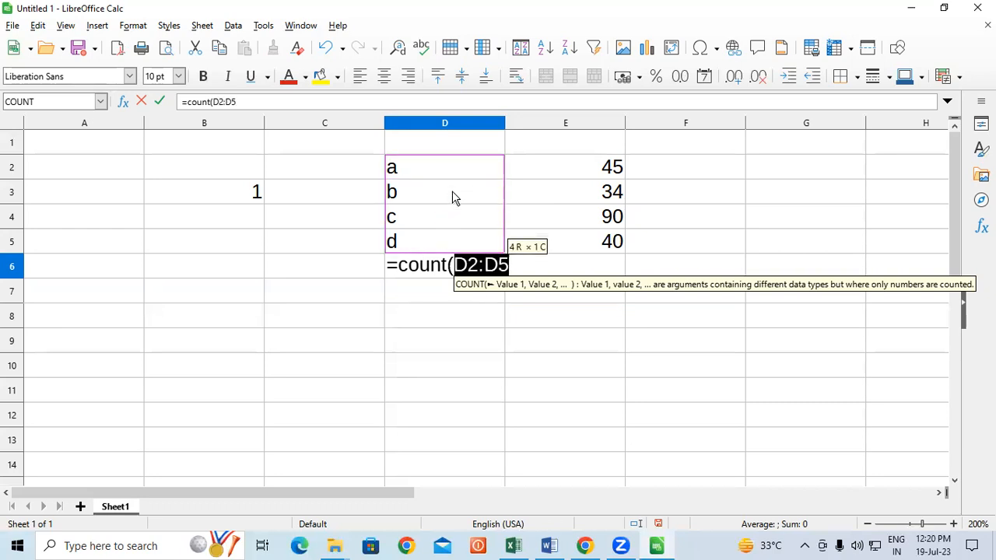
{"action": "type", "text": ")"}
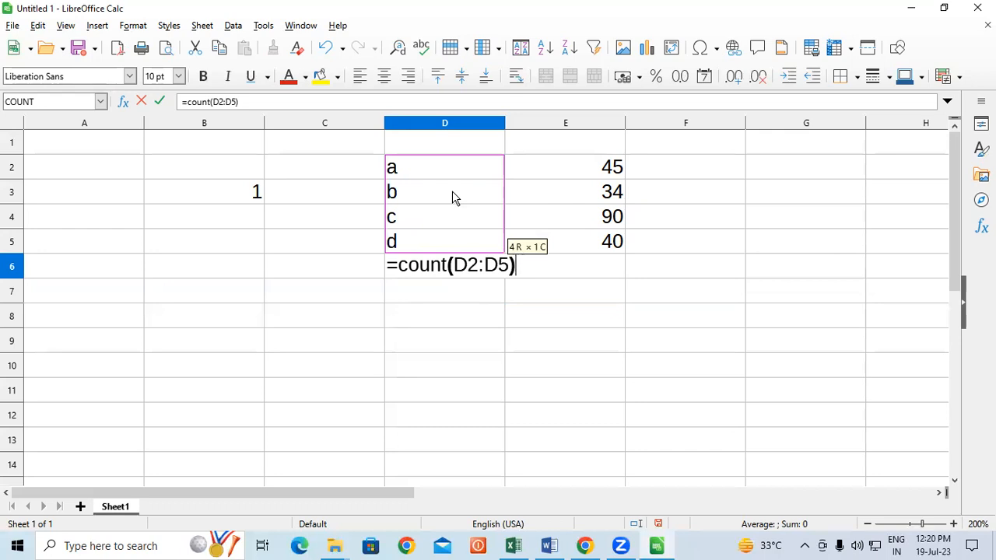
{"action": "key", "text": "Return"}
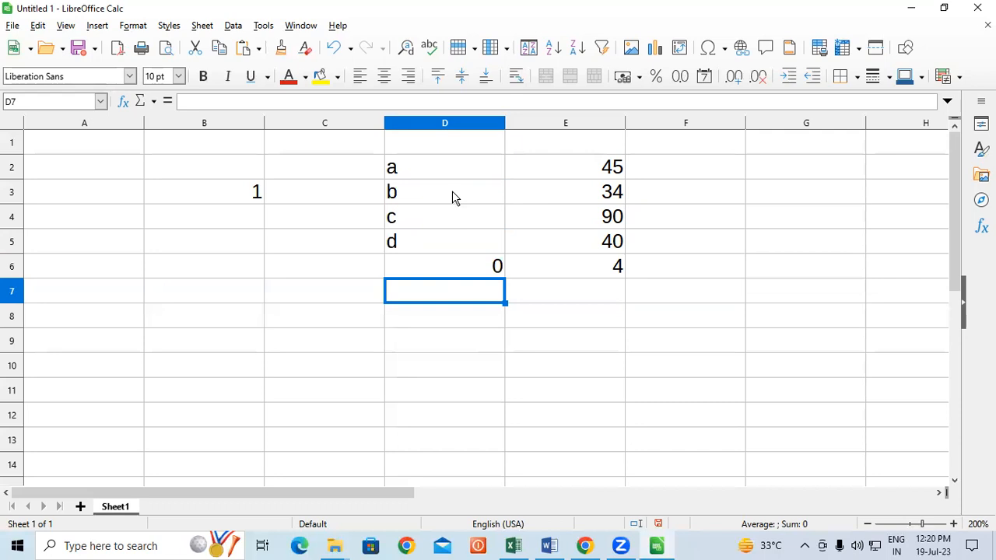
Change the function in cell D6 to COUNTA so the formula reads =COUNTA(D2:D5)
{"action": "key", "text": "Up"}
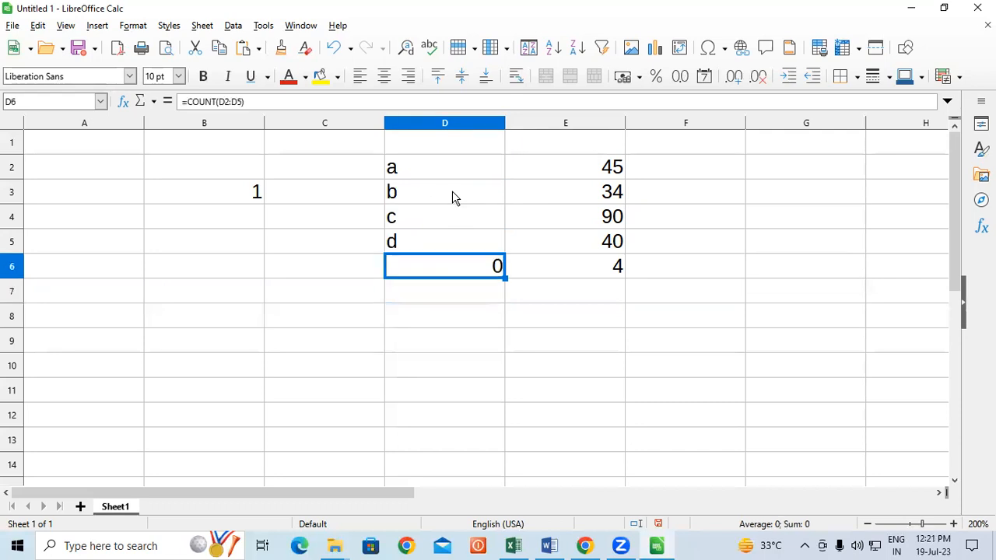
{"action": "left_click", "coordinate": [217, 101]}
{"action": "type", "text": "a"}
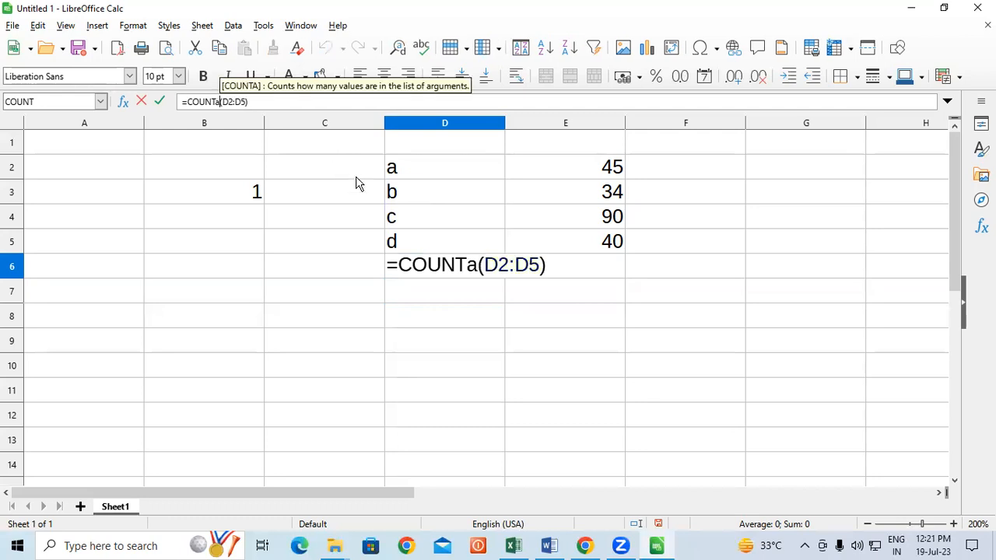
{"action": "key", "text": "BackSpace"}
{"action": "type", "text": "A"}
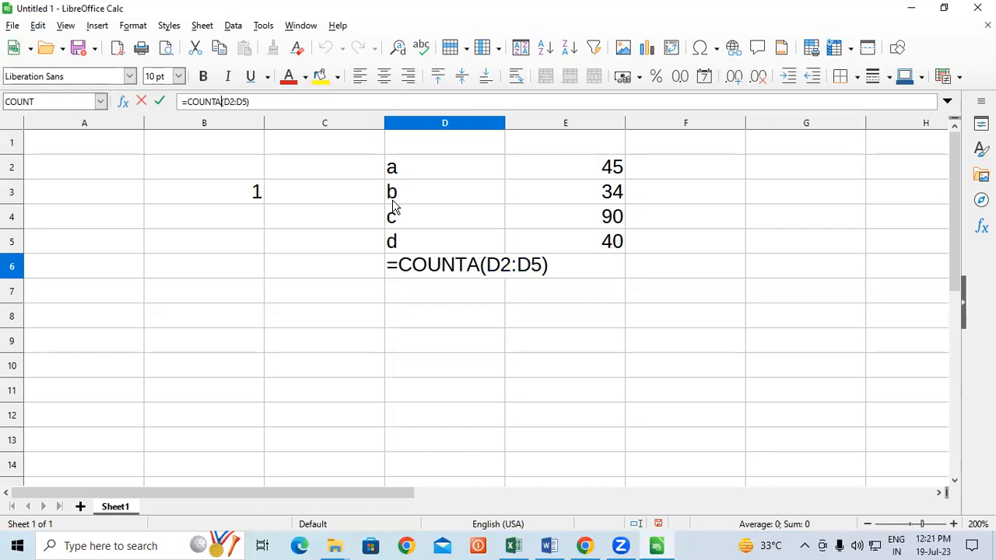
{"action": "key", "text": "Right"}
{"action": "key", "text": "Right"}
{"action": "key", "text": "Right"}
{"action": "key", "text": "Right"}
{"action": "key", "text": "Right"}
{"action": "key", "text": "Right"}
{"action": "key", "text": "Right"}
{"action": "key", "text": "Return"}
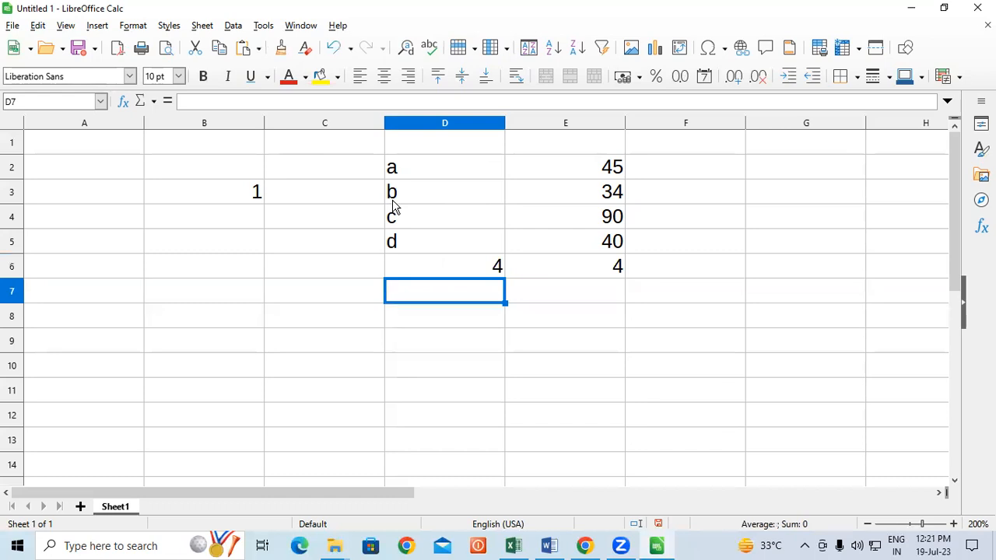
Change the function in cell E6 to COUNTA so the formula reads =COUNTA(E2:E5)
{"action": "left_click", "coordinate": [565, 263]}
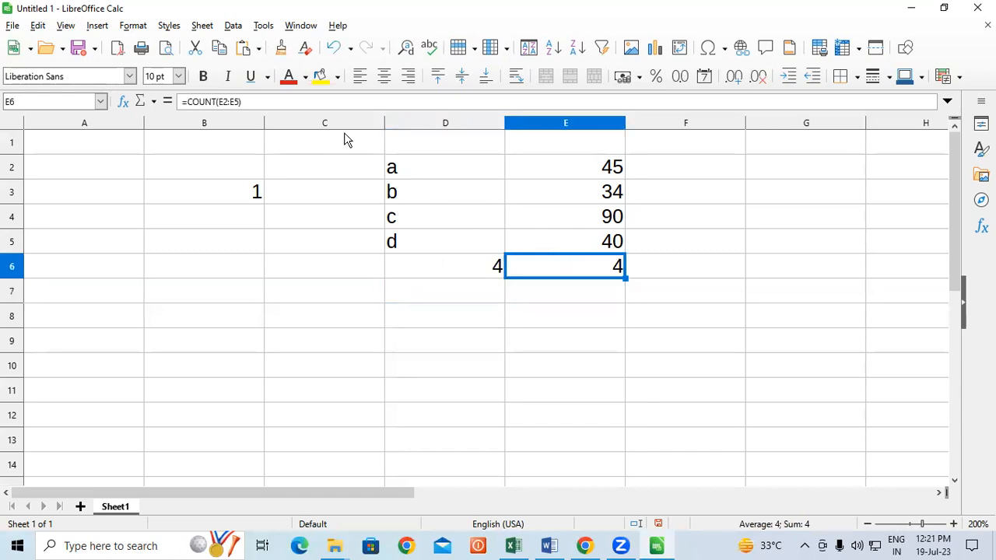
{"action": "left_click", "coordinate": [215, 100]}
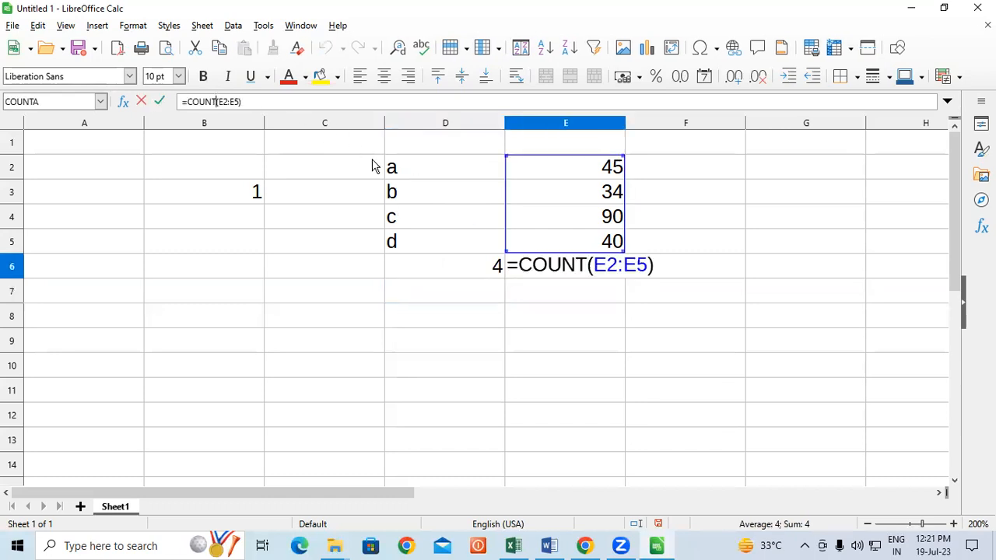
{"action": "type", "text": "A"}
{"action": "left_click", "coordinate": [269, 101]}
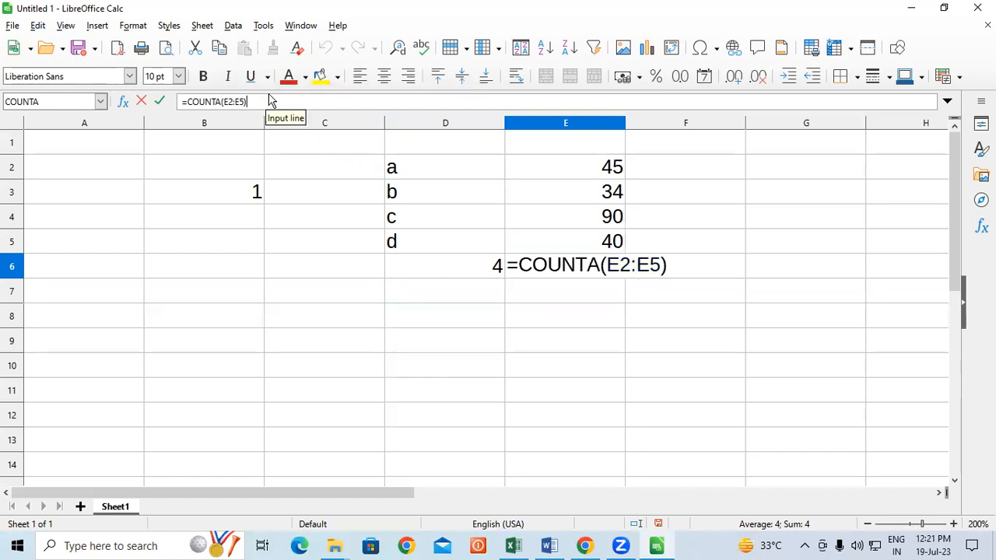
{"action": "key", "text": "Return"}
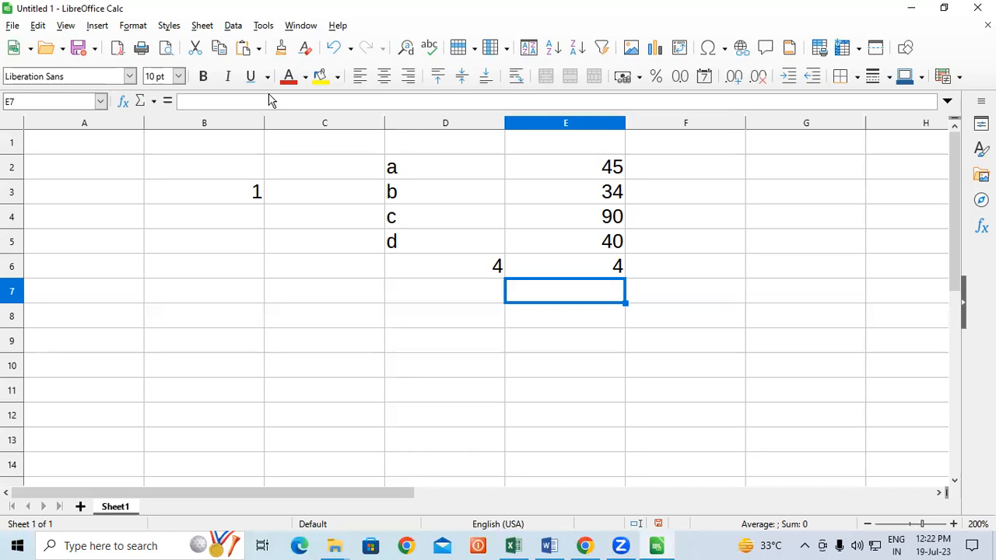
Enter the formula =ceiling(32,3) in cell B7 to round 32 up to a multiple of 3
{"action": "left_click", "coordinate": [184, 296]}
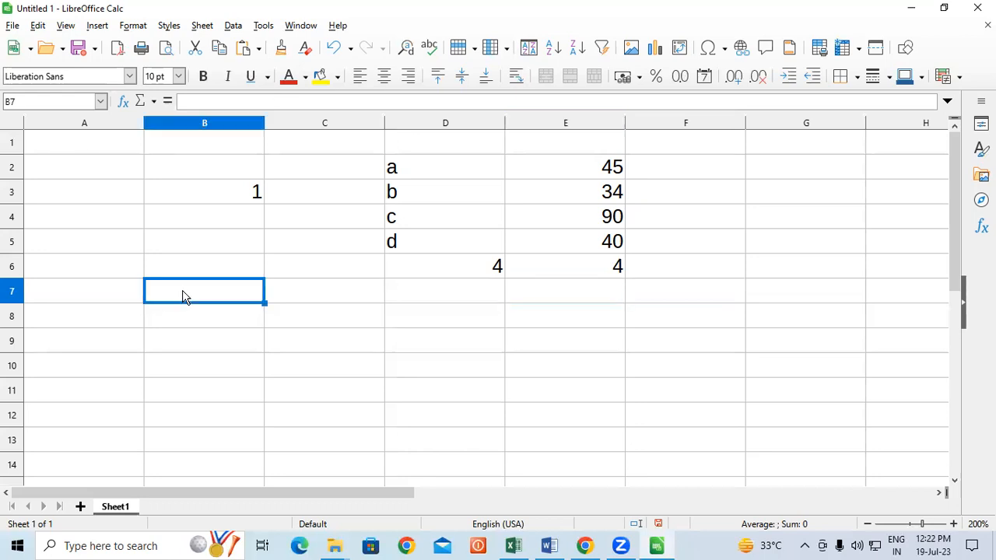
{"action": "double_click", "coordinate": [185, 296]}
{"action": "type", "text": "="}
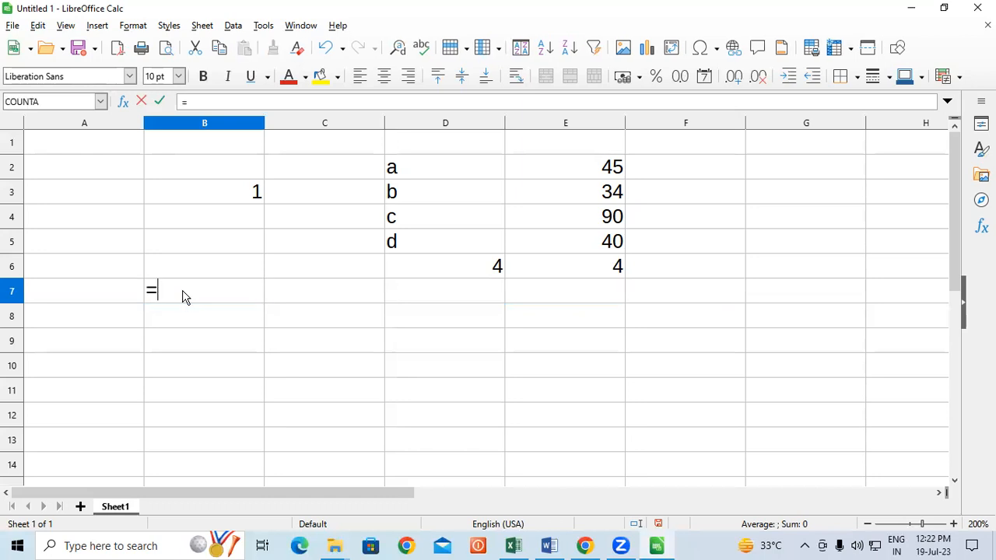
{"action": "type", "text": "ceili"}
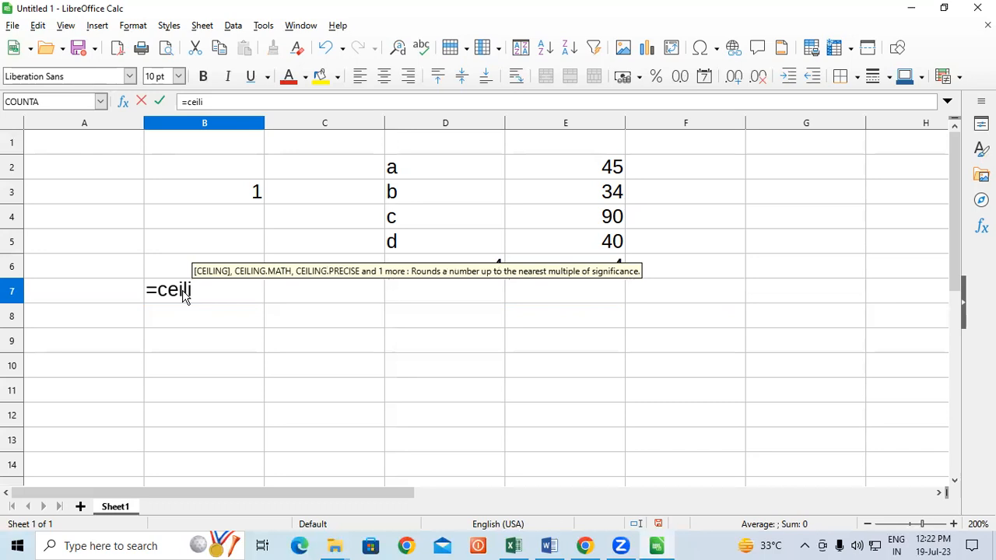
{"action": "type", "text": "ng"}
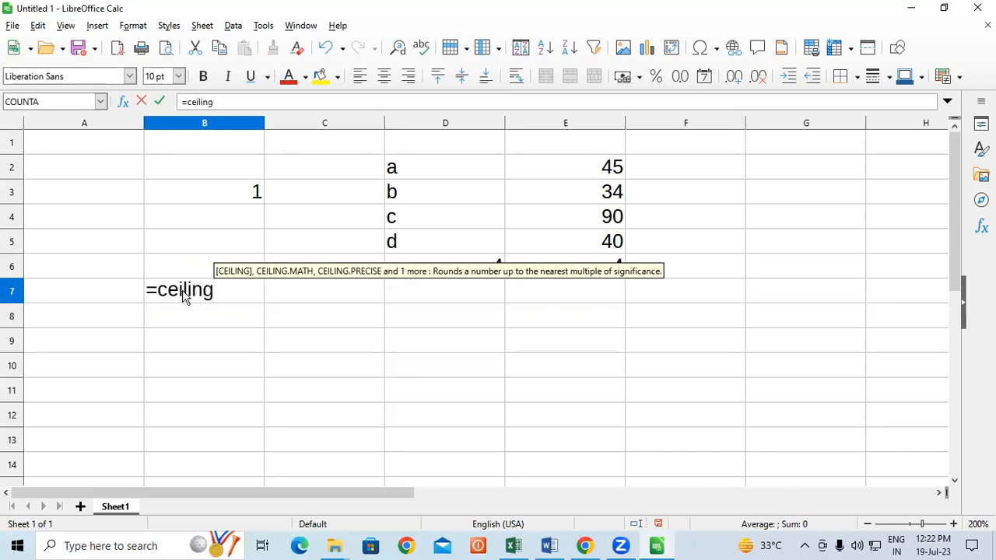
{"action": "type", "text": "("}
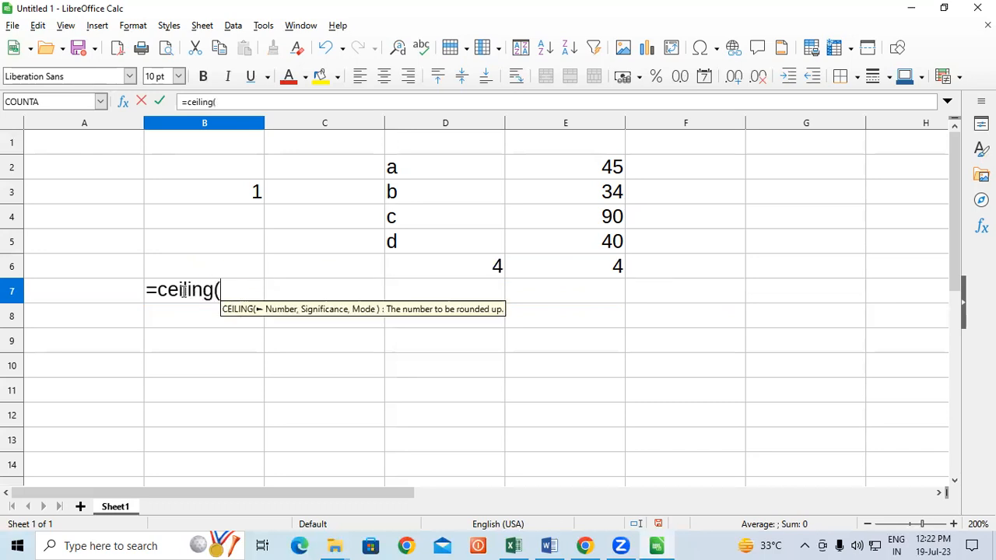
{"action": "type", "text": "32"}
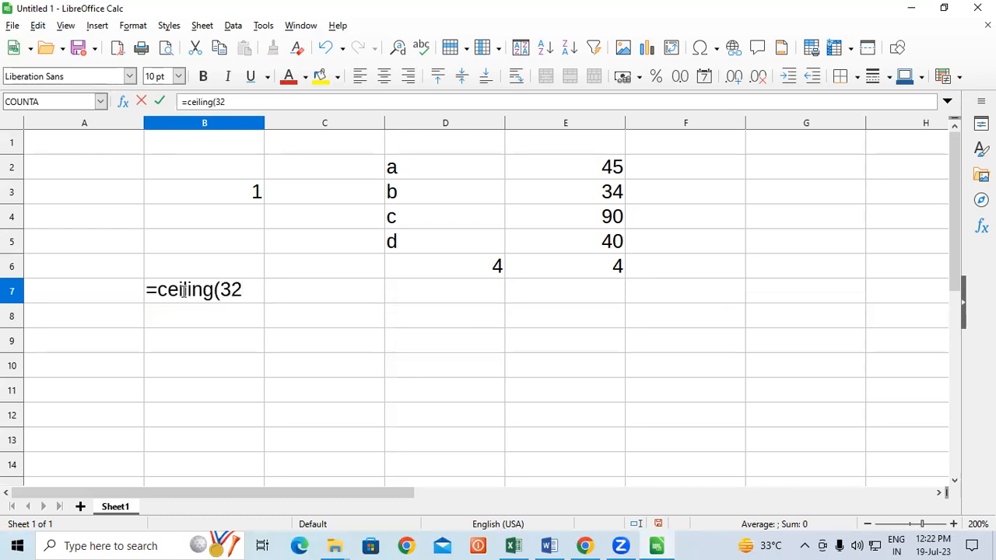
{"action": "type", "text": ",3)"}
{"action": "key", "text": "Return"}
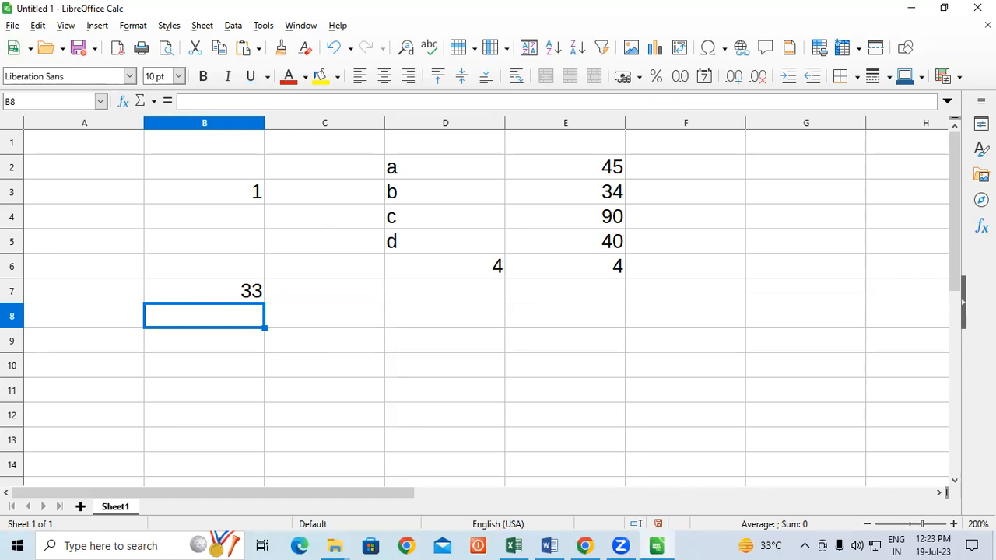
Enter the formula =floor(32,3) in cell B8 to round 32 down to a multiple of 3
{"action": "type", "text": "=f"}
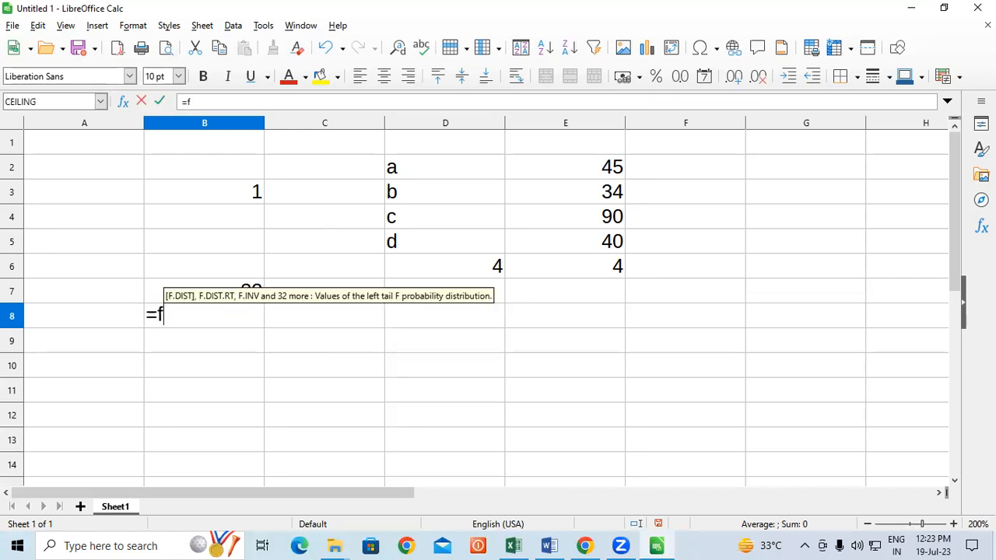
{"action": "type", "text": "loor"}
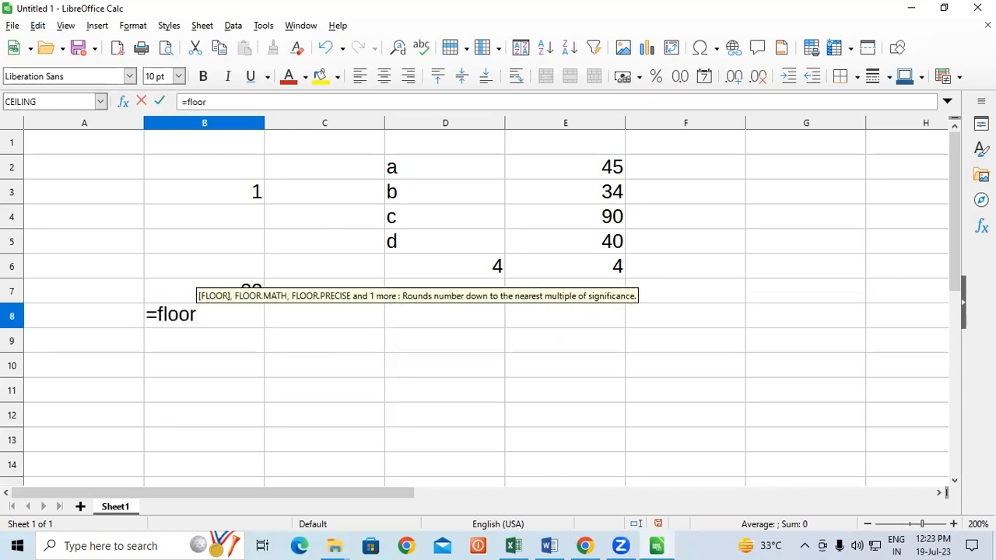
{"action": "type", "text": "(32"}
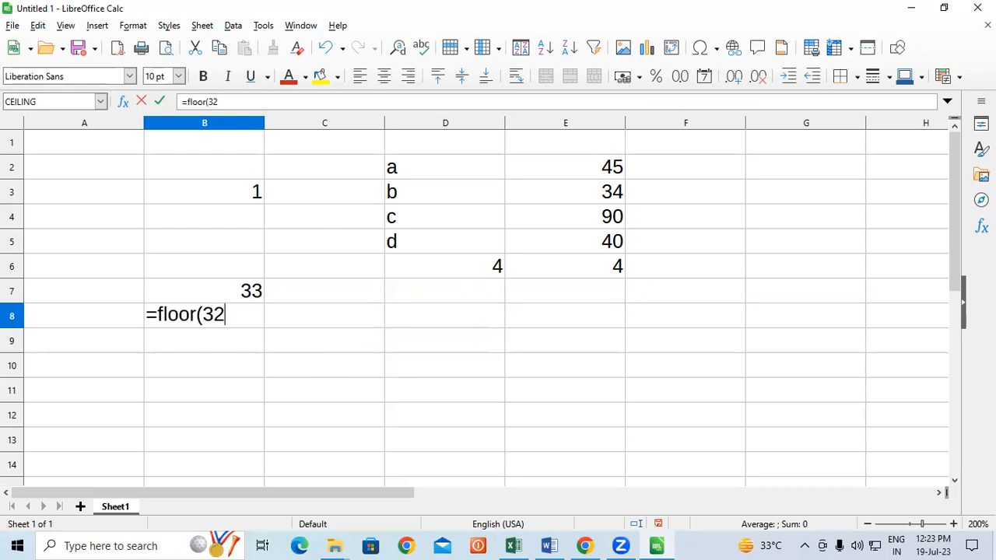
{"action": "type", "text": ",3)"}
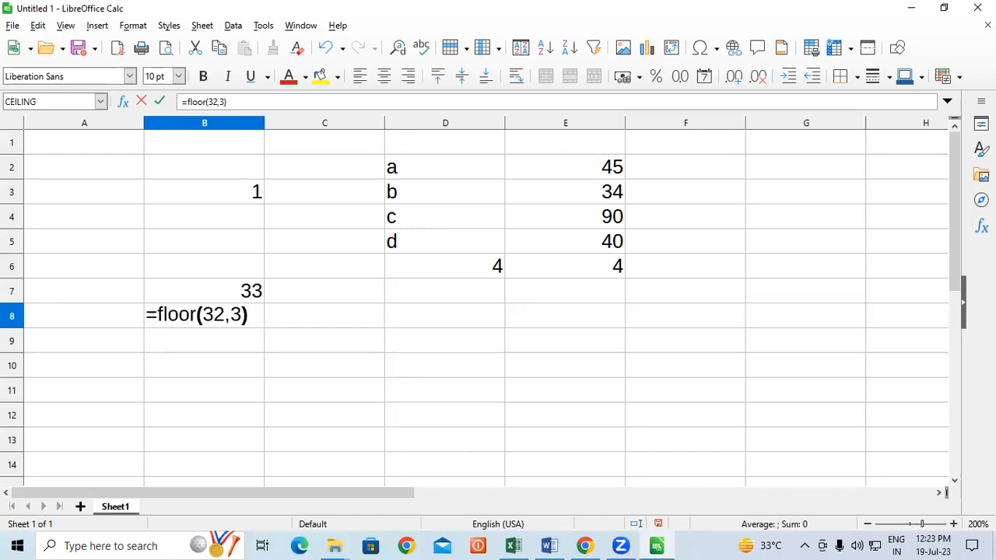
{"action": "key", "text": "Return"}
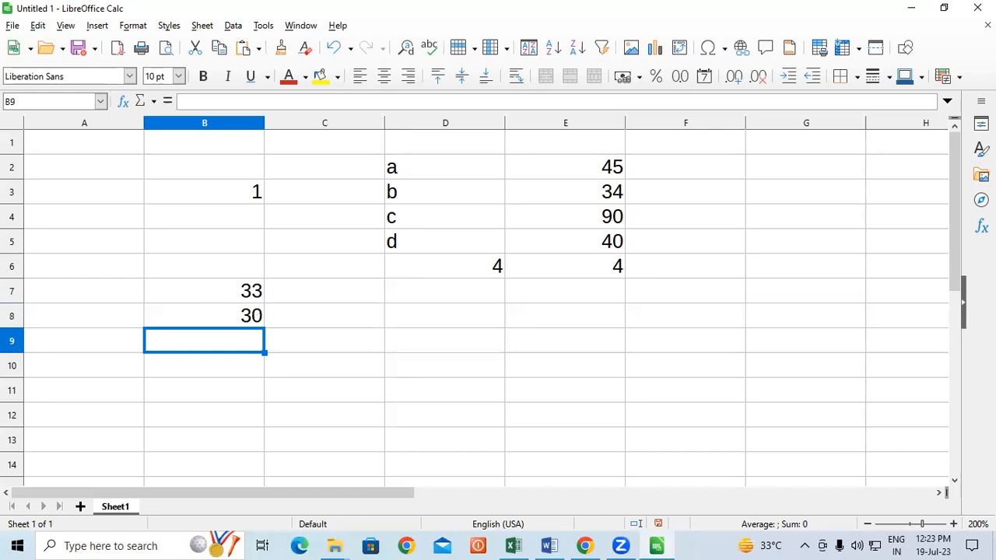
Change the number being rounded in cell B8 to 33 so the formula reads =FLOOR(33,3)
{"action": "left_click", "coordinate": [215, 317]}
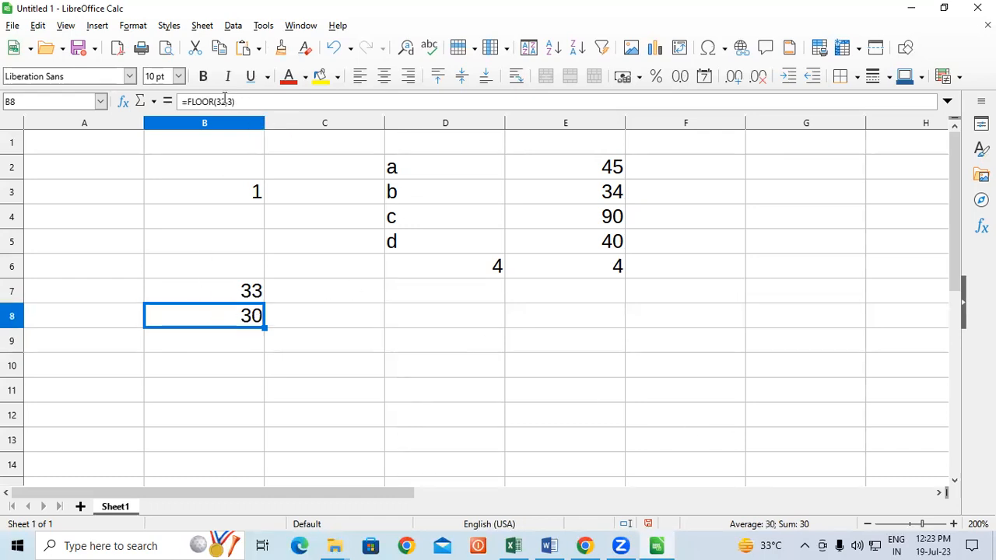
{"action": "left_click", "coordinate": [221, 101]}
{"action": "key", "text": "Delete"}
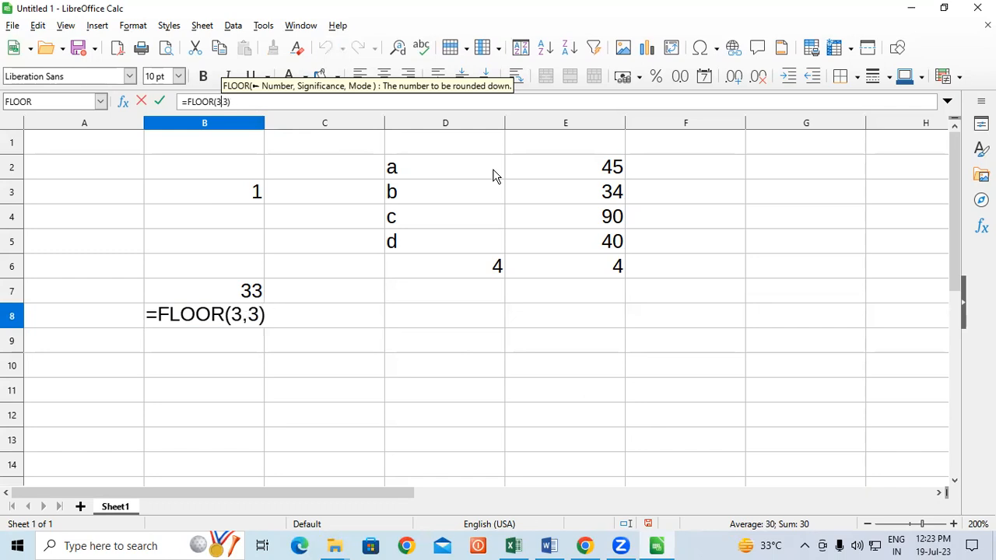
{"action": "type", "text": "3"}
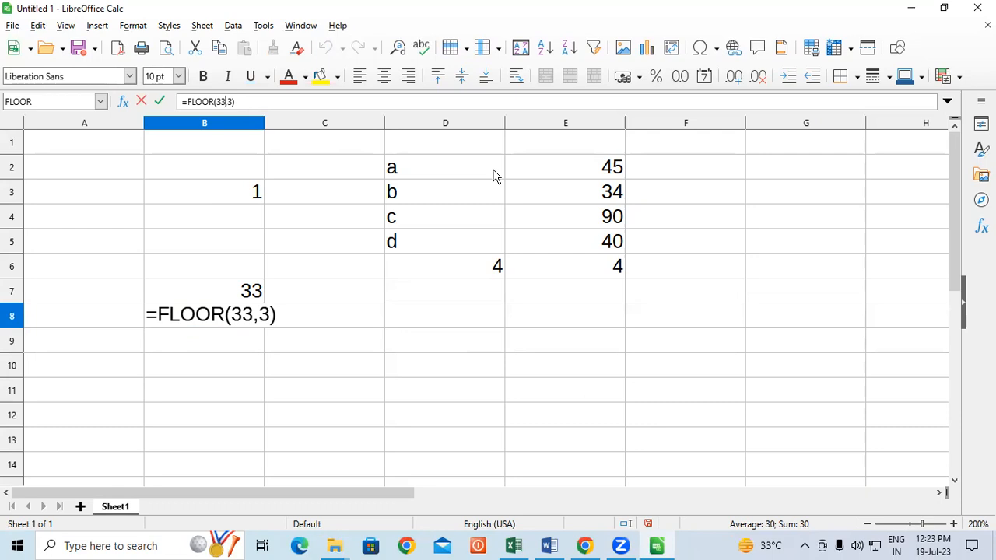
{"action": "key", "text": "Return"}
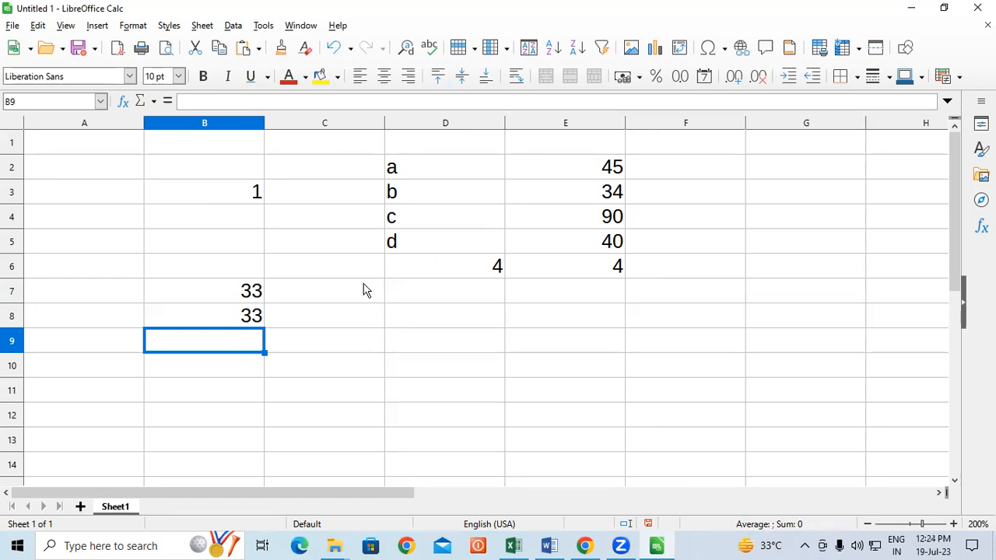
Change the number being rounded in cell B7 to 33 so the formula reads =CEILING(33,3)
{"action": "left_click", "coordinate": [240, 296]}
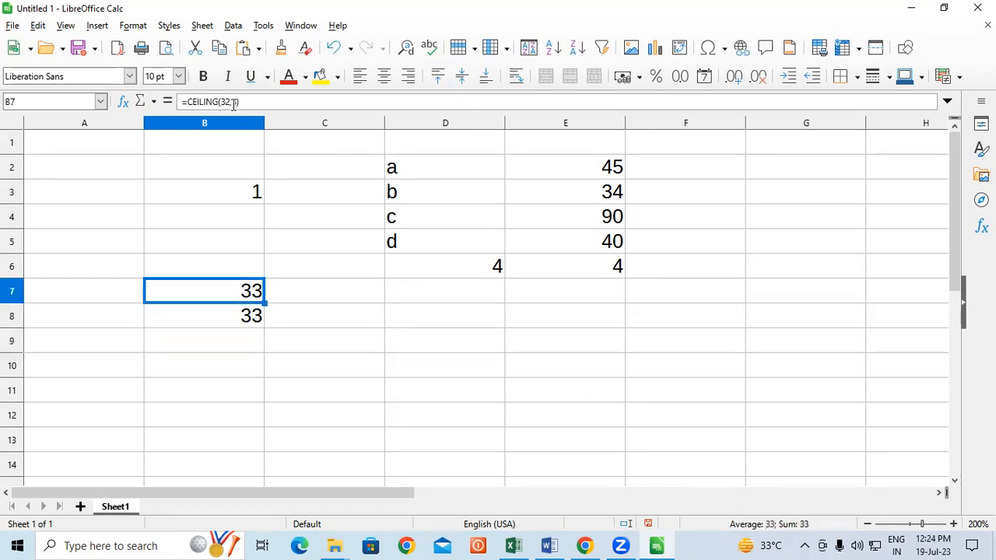
{"action": "left_click", "coordinate": [232, 102]}
{"action": "key", "text": "BackSpace"}
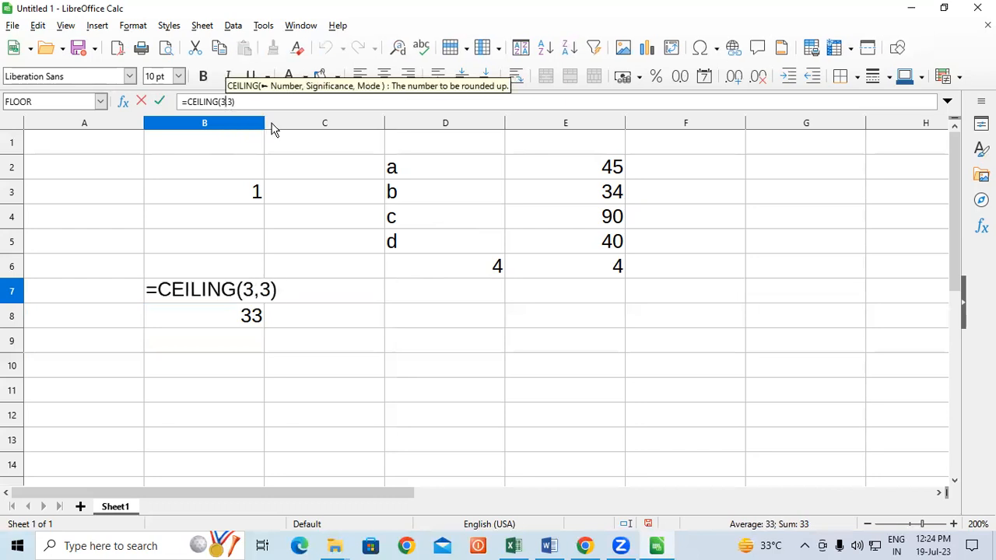
{"action": "type", "text": "3"}
{"action": "key", "text": "Return"}
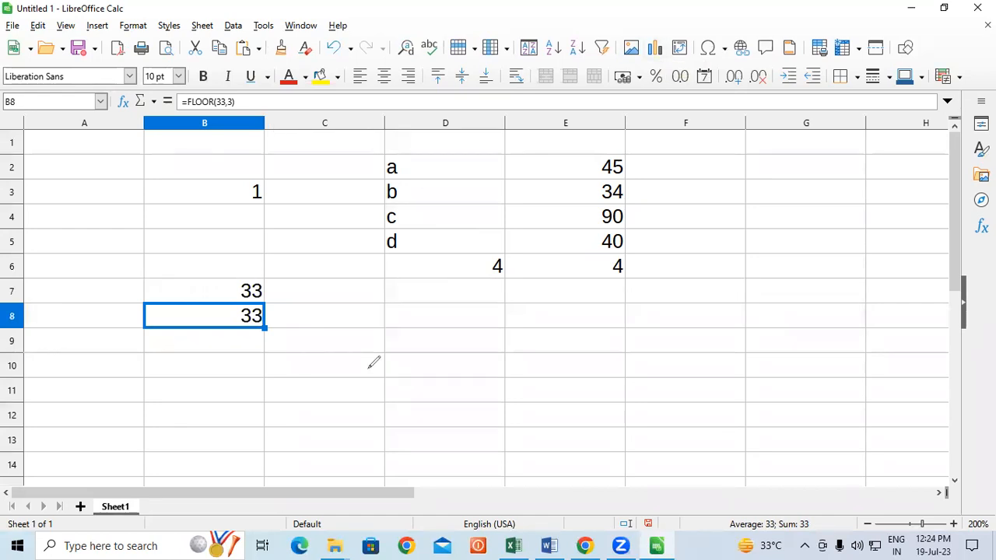
Handwrite the word "Ceiling" with the red annotation pen over the empty cells around rows 9 to 12
{"action": "left_click_drag", "start_coordinate": [366, 371], "coordinate": [346, 406]}
{"action": "mouse_move", "coordinate": [374, 398]}
{"action": "left_mouse_down"}
{"action": "mouse_move", "coordinate": [407, 378]}
{"action": "mouse_move", "coordinate": [413, 404]}
{"action": "left_mouse_up"}
{"action": "left_click", "coordinate": [398, 365]}
{"action": "left_click_drag", "start_coordinate": [416, 341], "coordinate": [424, 397]}
{"action": "mouse_move", "coordinate": [453, 363]}
{"action": "left_mouse_down"}
{"action": "mouse_move", "coordinate": [456, 393]}
{"action": "mouse_move", "coordinate": [502, 355]}
{"action": "mouse_move", "coordinate": [507, 378]}
{"action": "left_mouse_up"}
{"action": "left_click", "coordinate": [442, 346]}
{"action": "mouse_move", "coordinate": [523, 342]}
{"action": "left_mouse_down"}
{"action": "mouse_move", "coordinate": [533, 411]}
{"action": "mouse_move", "coordinate": [521, 393]}
{"action": "left_mouse_up"}
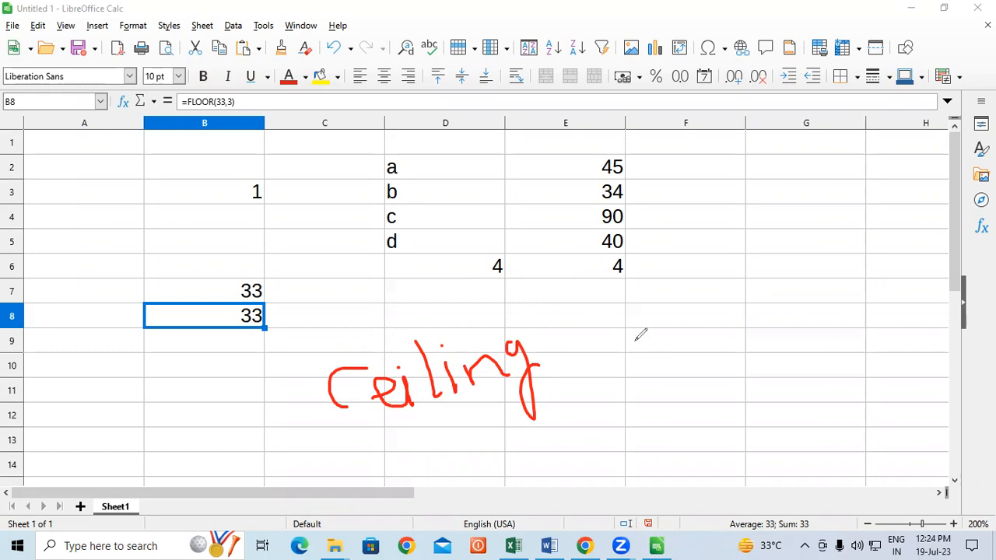
Draw an arrow from the word "Ceiling", handwrite the example (32,4) and write its underlined answer 32 below
{"action": "mouse_move", "coordinate": [552, 348]}
{"action": "left_mouse_down"}
{"action": "mouse_move", "coordinate": [601, 337]}
{"action": "mouse_move", "coordinate": [607, 351]}
{"action": "left_mouse_up"}
{"action": "mouse_move", "coordinate": [666, 291]}
{"action": "left_mouse_down"}
{"action": "mouse_move", "coordinate": [696, 273]}
{"action": "mouse_move", "coordinate": [713, 308]}
{"action": "mouse_move", "coordinate": [688, 319]}
{"action": "left_mouse_up"}
{"action": "left_click_drag", "start_coordinate": [705, 281], "coordinate": [758, 305]}
{"action": "mouse_move", "coordinate": [780, 248]}
{"action": "left_mouse_down"}
{"action": "mouse_move", "coordinate": [798, 269]}
{"action": "mouse_move", "coordinate": [795, 284]}
{"action": "left_mouse_up"}
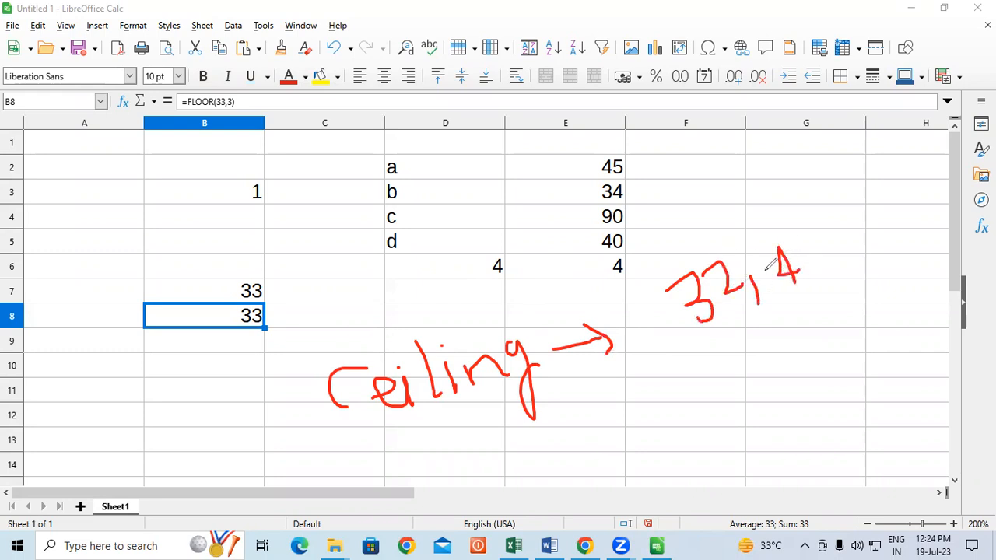
{"action": "mouse_move", "coordinate": [669, 247]}
{"action": "left_mouse_down"}
{"action": "mouse_move", "coordinate": [663, 326]}
{"action": "mouse_move", "coordinate": [694, 331]}
{"action": "left_mouse_up"}
{"action": "left_click_drag", "start_coordinate": [779, 210], "coordinate": [806, 287]}
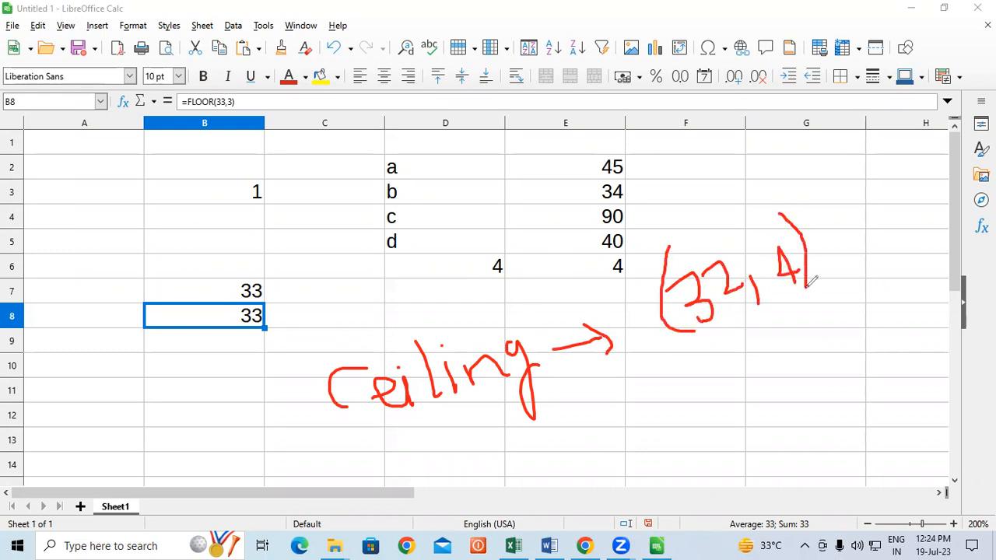
{"action": "mouse_move", "coordinate": [744, 340]}
{"action": "left_mouse_down"}
{"action": "mouse_move", "coordinate": [761, 348]}
{"action": "mouse_move", "coordinate": [748, 361]}
{"action": "mouse_move", "coordinate": [775, 341]}
{"action": "mouse_move", "coordinate": [784, 353]}
{"action": "mouse_move", "coordinate": [796, 347]}
{"action": "left_mouse_up"}
{"action": "left_click_drag", "start_coordinate": [766, 381], "coordinate": [800, 351]}
Handwrite a second example (33,4) below the first, with the double-underlined answer = 36 beside it
{"action": "mouse_move", "coordinate": [623, 463]}
{"action": "left_mouse_down"}
{"action": "mouse_move", "coordinate": [697, 463]}
{"action": "mouse_move", "coordinate": [681, 480]}
{"action": "left_mouse_up"}
{"action": "left_click_drag", "start_coordinate": [684, 435], "coordinate": [739, 465]}
{"action": "mouse_move", "coordinate": [759, 403]}
{"action": "left_mouse_down"}
{"action": "mouse_move", "coordinate": [770, 437]}
{"action": "mouse_move", "coordinate": [740, 433]}
{"action": "mouse_move", "coordinate": [773, 425]}
{"action": "left_mouse_up"}
{"action": "left_click_drag", "start_coordinate": [616, 428], "coordinate": [694, 515]}
{"action": "mouse_move", "coordinate": [740, 398]}
{"action": "left_mouse_down"}
{"action": "mouse_move", "coordinate": [800, 430]}
{"action": "mouse_move", "coordinate": [798, 461]}
{"action": "left_mouse_up"}
{"action": "mouse_move", "coordinate": [855, 412]}
{"action": "left_mouse_down"}
{"action": "mouse_move", "coordinate": [883, 397]}
{"action": "mouse_move", "coordinate": [885, 420]}
{"action": "left_mouse_up"}
{"action": "mouse_move", "coordinate": [878, 380]}
{"action": "left_mouse_down"}
{"action": "mouse_move", "coordinate": [907, 371]}
{"action": "mouse_move", "coordinate": [926, 405]}
{"action": "mouse_move", "coordinate": [887, 418]}
{"action": "left_mouse_up"}
{"action": "mouse_move", "coordinate": [931, 367]}
{"action": "left_mouse_down"}
{"action": "mouse_move", "coordinate": [940, 387]}
{"action": "mouse_move", "coordinate": [931, 386]}
{"action": "left_mouse_up"}
{"action": "mouse_move", "coordinate": [900, 443]}
{"action": "left_mouse_down"}
{"action": "mouse_move", "coordinate": [949, 414]}
{"action": "mouse_move", "coordinate": [946, 434]}
{"action": "left_mouse_up"}
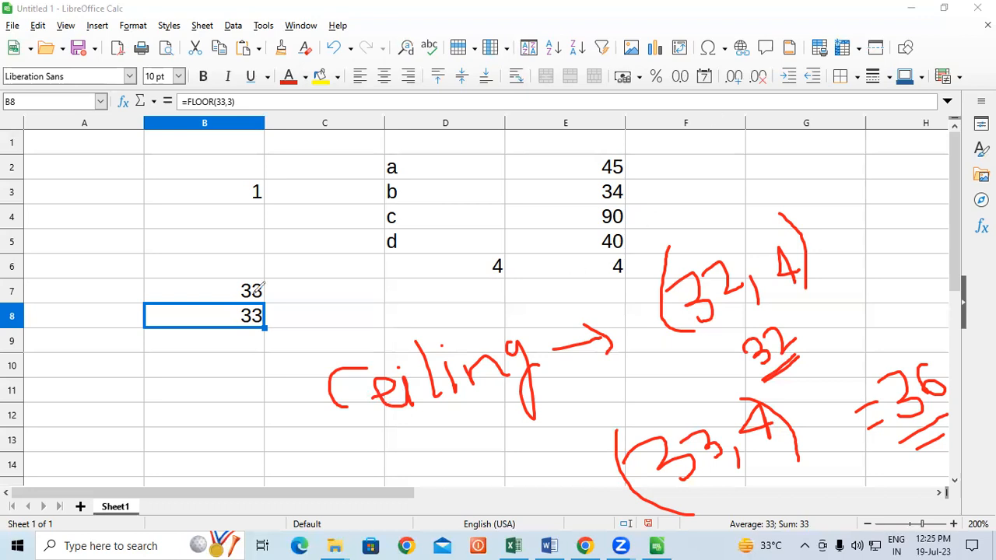
Strike through the handwritten word "Ceiling" and its arrow, and write "Floor" above it
{"action": "mouse_move", "coordinate": [120, 206]}
{"action": "left_mouse_down"}
{"action": "mouse_move", "coordinate": [123, 245]}
{"action": "mouse_move", "coordinate": [136, 199]}
{"action": "mouse_move", "coordinate": [146, 204]}
{"action": "mouse_move", "coordinate": [147, 224]}
{"action": "left_mouse_up"}
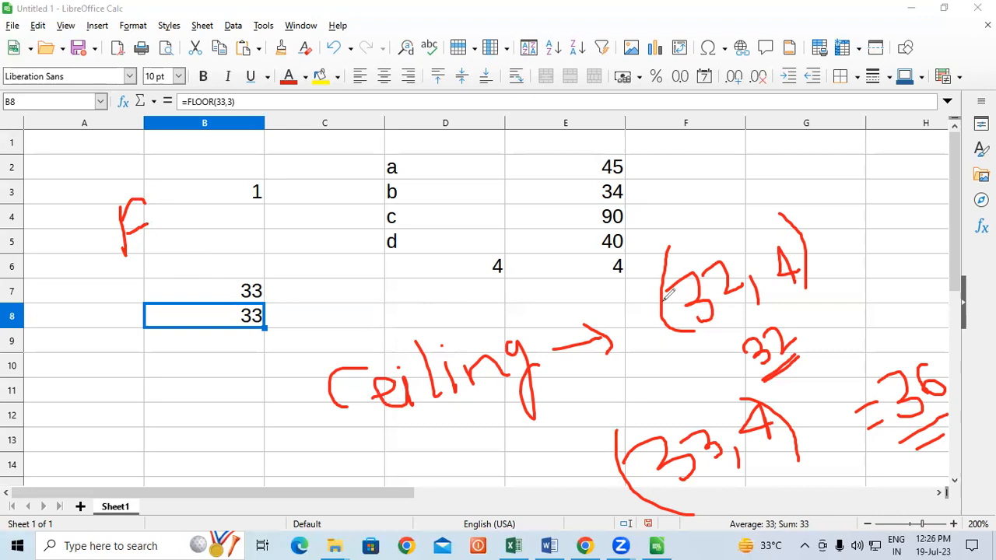
{"action": "left_click_drag", "start_coordinate": [330, 406], "coordinate": [608, 334]}
{"action": "left_click_drag", "start_coordinate": [362, 268], "coordinate": [361, 336]}
{"action": "left_click_drag", "start_coordinate": [356, 297], "coordinate": [394, 252]}
{"action": "left_click_drag", "start_coordinate": [361, 319], "coordinate": [397, 296]}
{"action": "left_click_drag", "start_coordinate": [401, 261], "coordinate": [413, 305]}
{"action": "left_click_drag", "start_coordinate": [440, 268], "coordinate": [531, 227]}
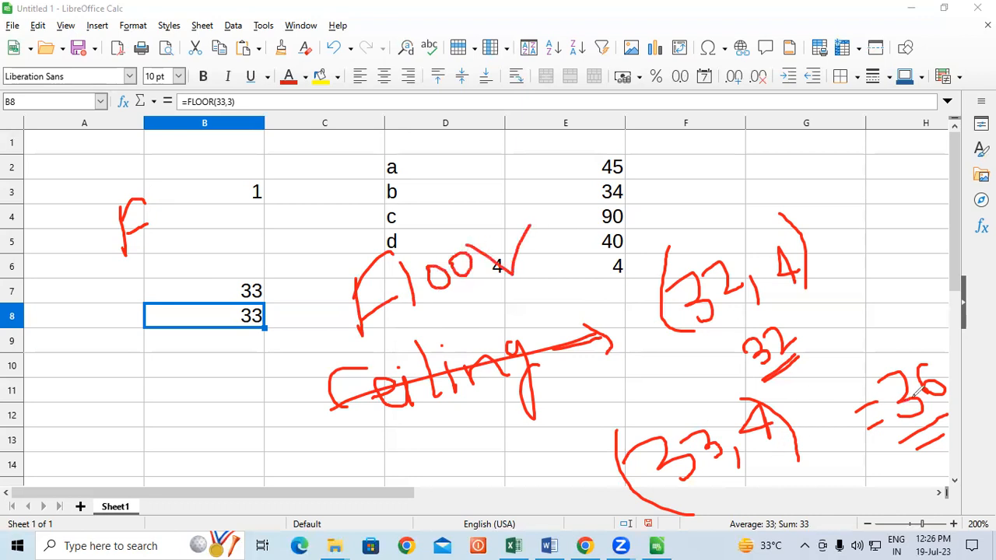
Cross out the handwritten 36, write 32 above it, and clear all annotations from the screen
{"action": "left_click_drag", "start_coordinate": [950, 359], "coordinate": [898, 420]}
{"action": "mouse_move", "coordinate": [885, 337]}
{"action": "left_mouse_down"}
{"action": "mouse_move", "coordinate": [903, 348]}
{"action": "mouse_move", "coordinate": [895, 363]}
{"action": "mouse_move", "coordinate": [948, 342]}
{"action": "left_mouse_up"}
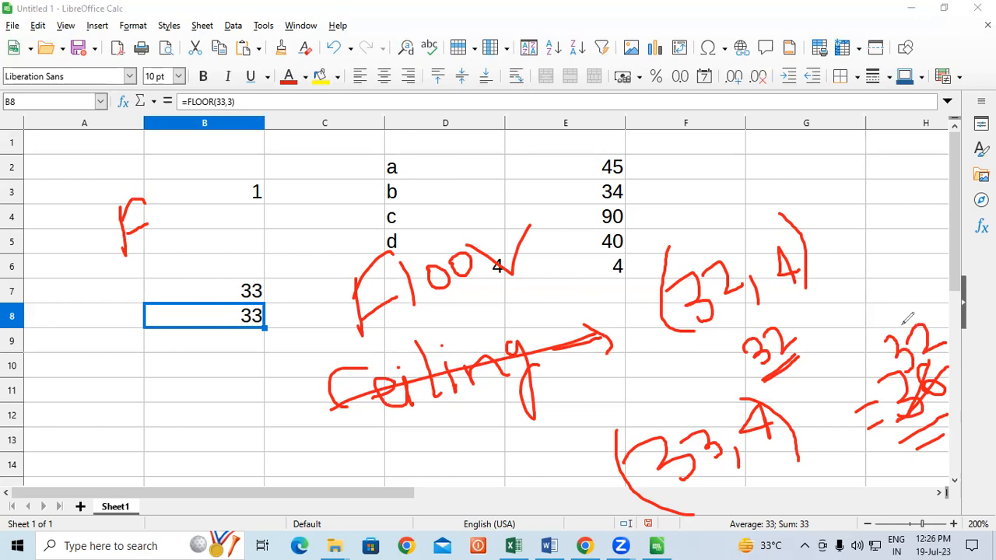
{"action": "left_click", "coordinate": [663, 60]}
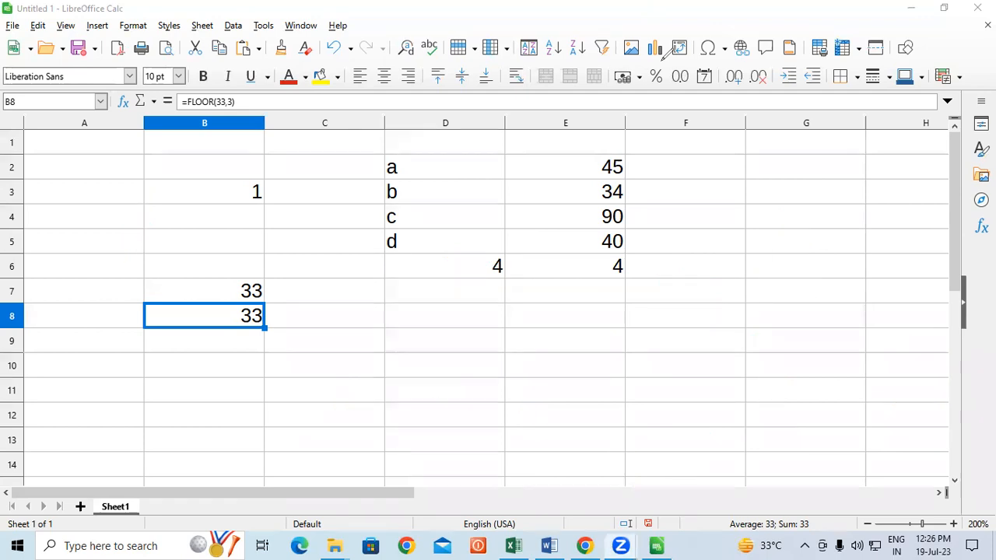
Enter the formula =ceiling(33,33) in cell E8
{"action": "left_click", "coordinate": [535, 319]}
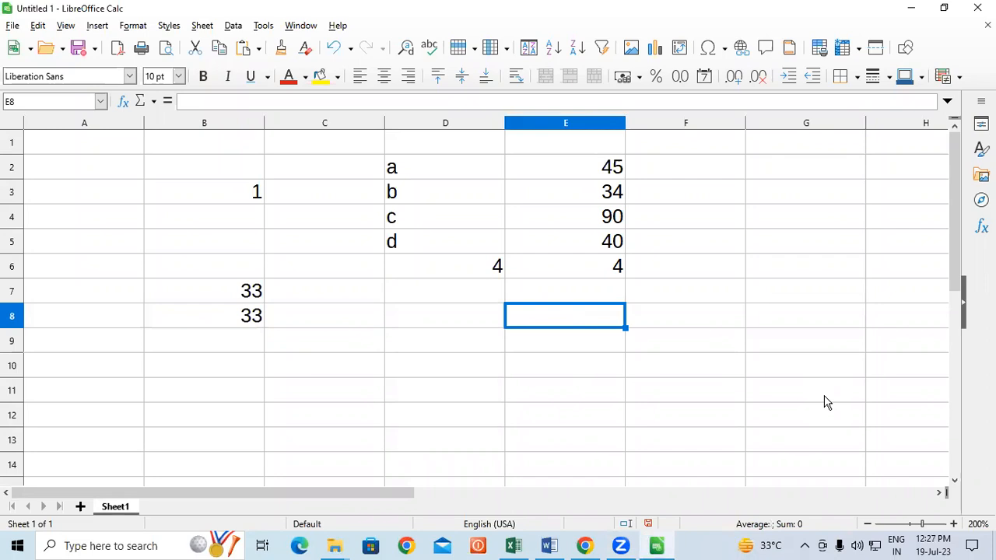
{"action": "type", "text": "=c"}
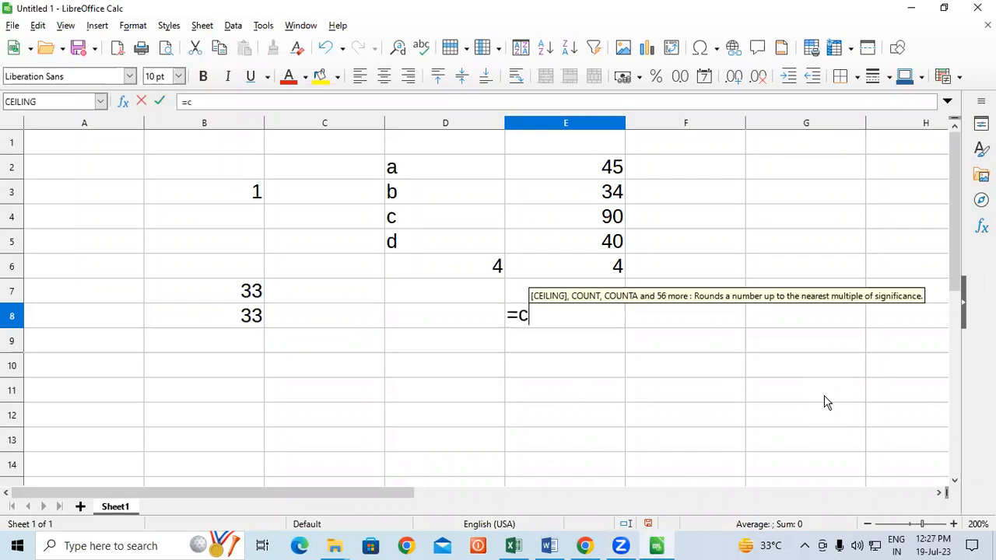
{"action": "type", "text": "eiling"}
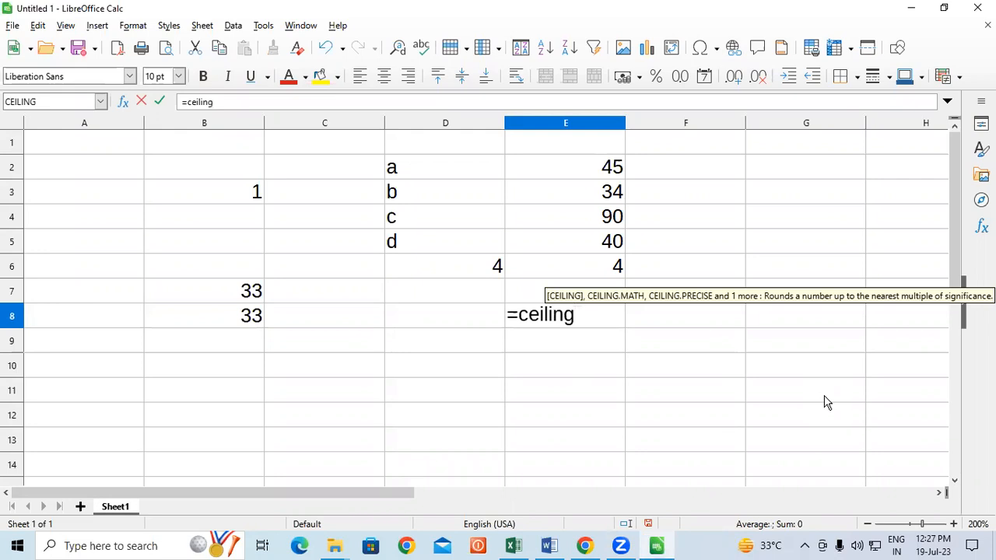
{"action": "type", "text": "(33"}
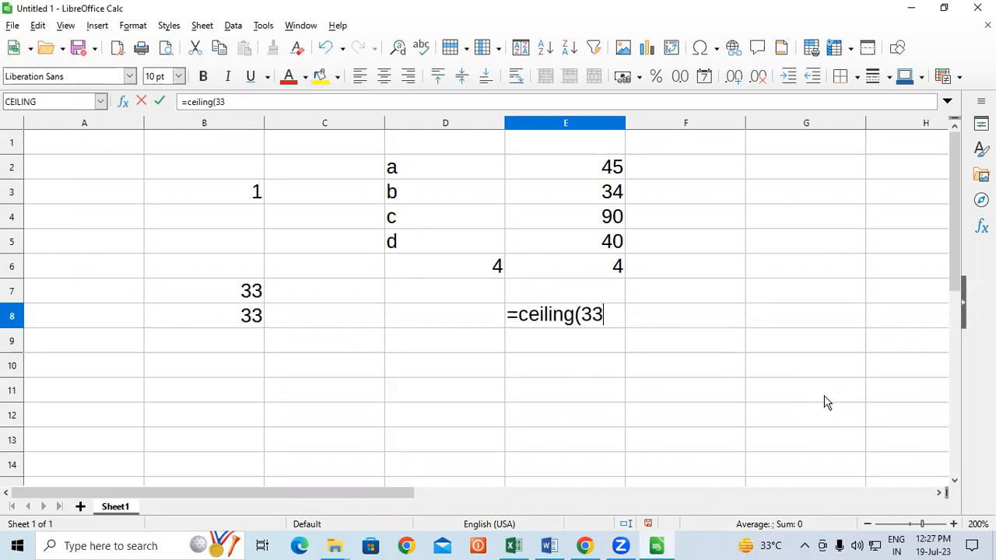
{"action": "type", "text": ","}
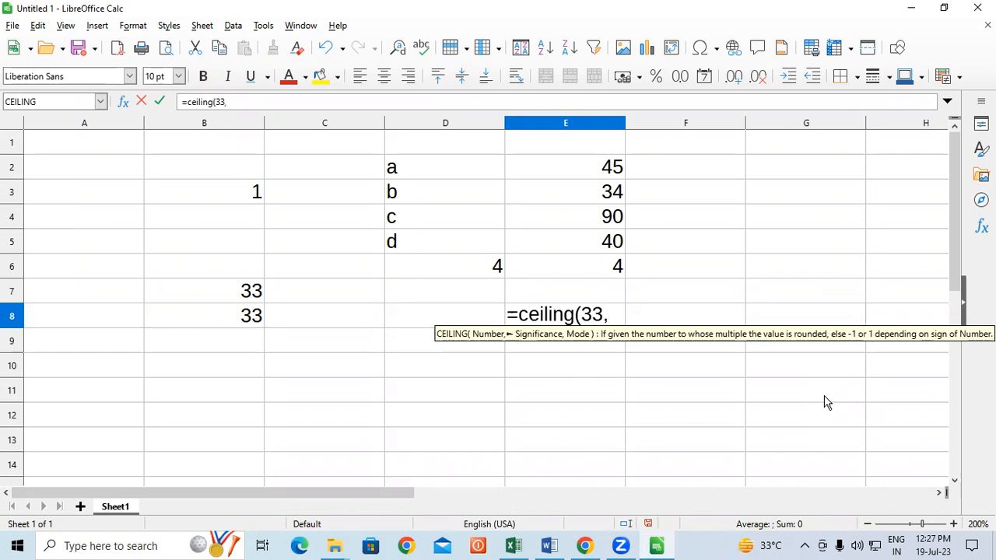
{"action": "type", "text": "33"}
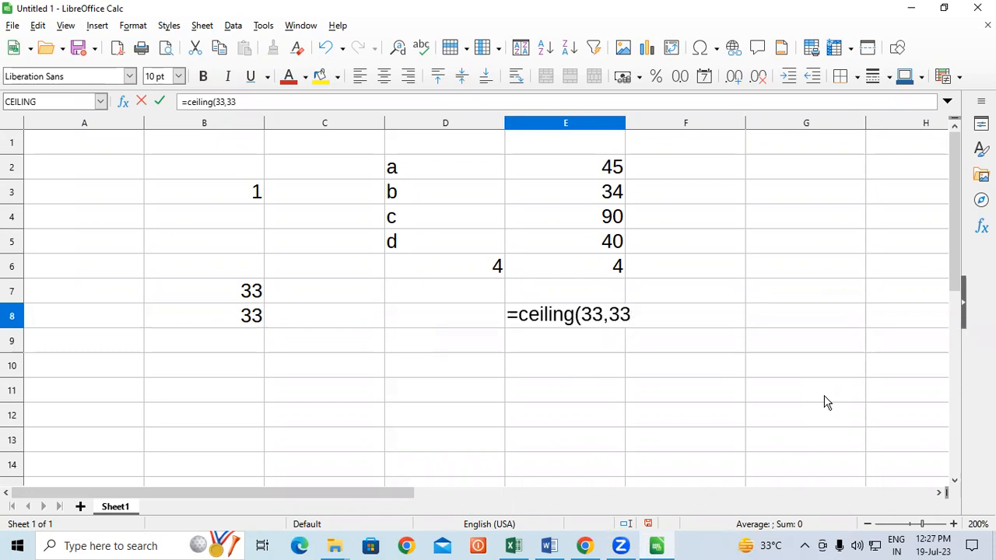
{"action": "type", "text": ")"}
{"action": "key", "text": "Return"}
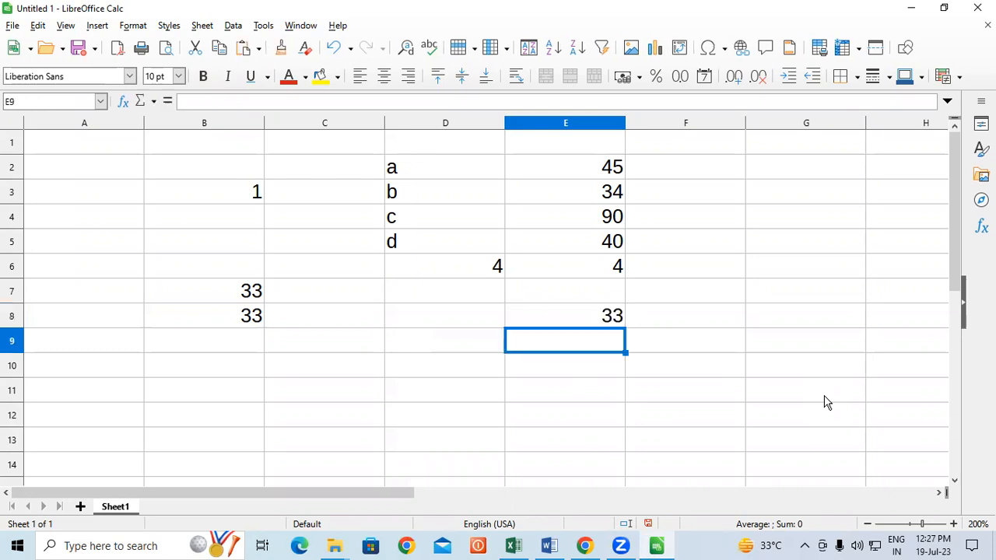
Change the significance in cell E8 to 3 so the formula reads =CEILING(33,3)
{"action": "key", "text": "Up"}
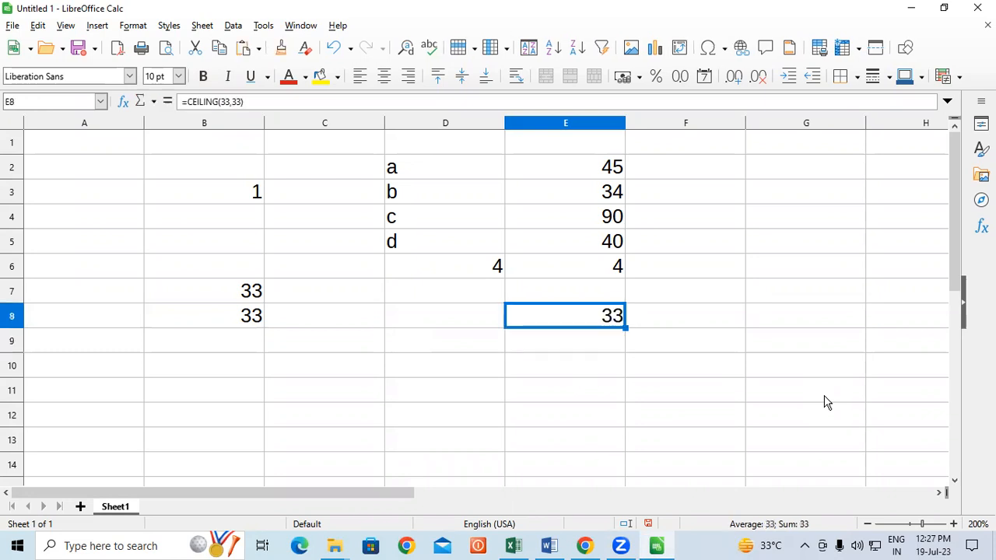
{"action": "left_click", "coordinate": [259, 104]}
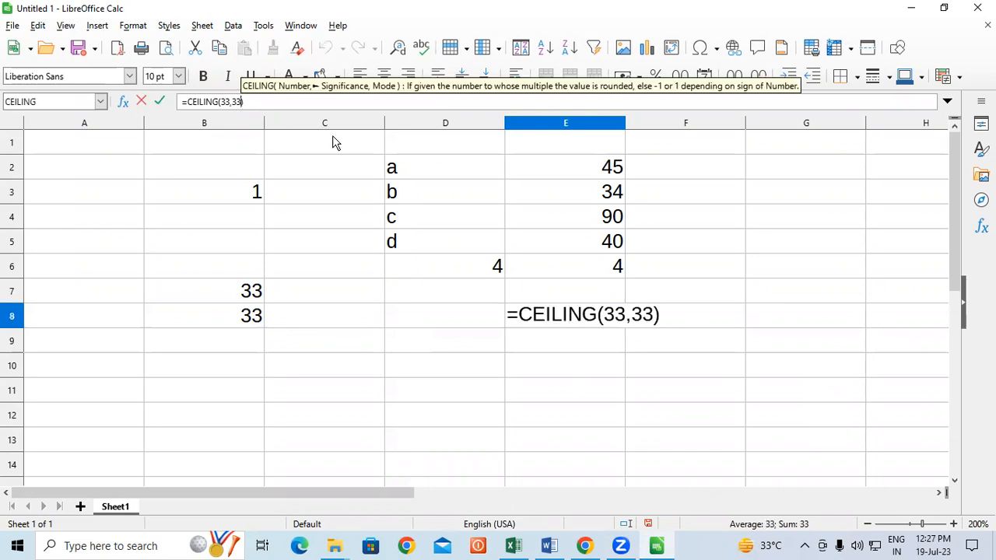
{"action": "key", "text": "BackSpace"}
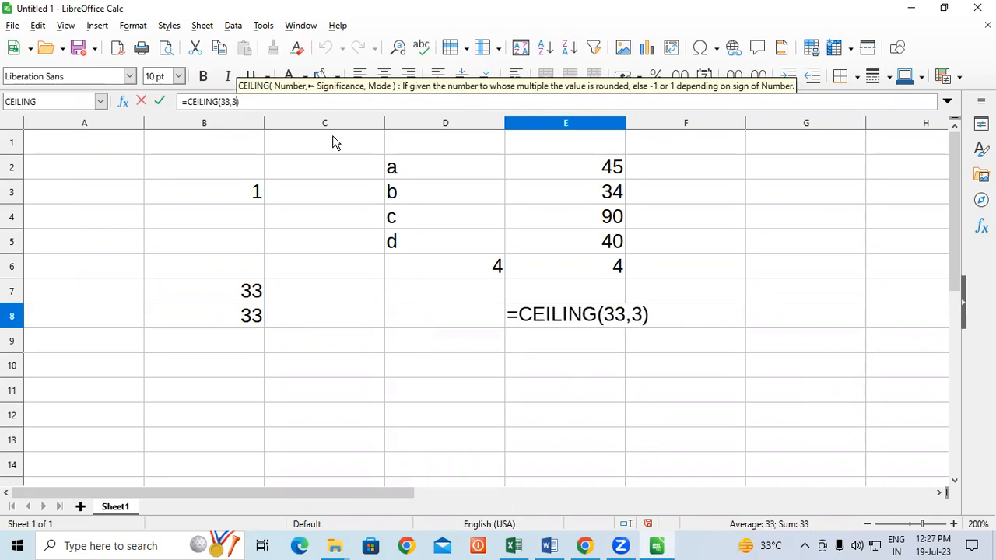
{"action": "key", "text": "Return"}
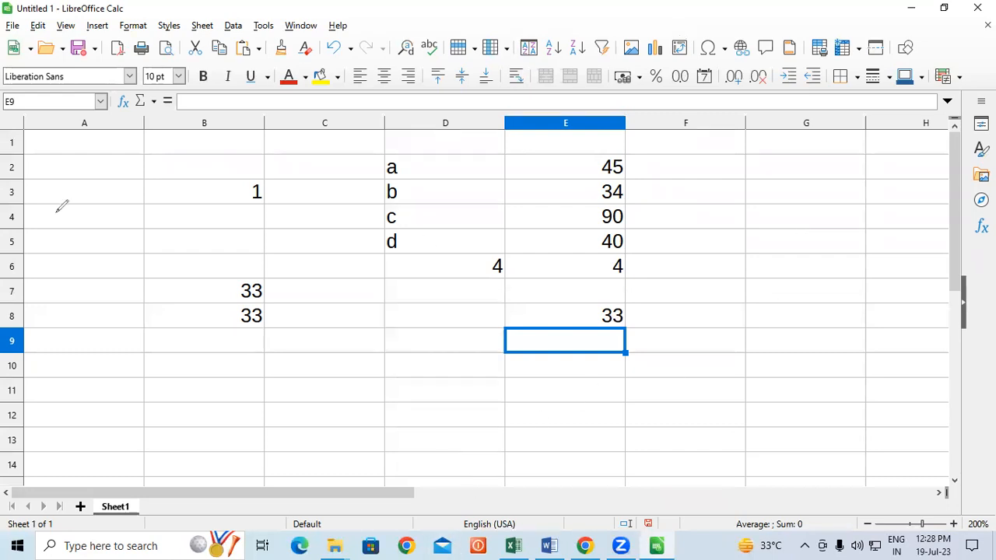
Handwrite the number 1.793 with the red annotation pen over columns F and G and underline it
{"action": "left_click_drag", "start_coordinate": [687, 220], "coordinate": [691, 270]}
{"action": "left_click", "coordinate": [697, 246]}
{"action": "mouse_move", "coordinate": [701, 233]}
{"action": "left_mouse_down"}
{"action": "mouse_move", "coordinate": [724, 222]}
{"action": "mouse_move", "coordinate": [739, 253]}
{"action": "mouse_move", "coordinate": [759, 218]}
{"action": "mouse_move", "coordinate": [768, 246]}
{"action": "left_mouse_up"}
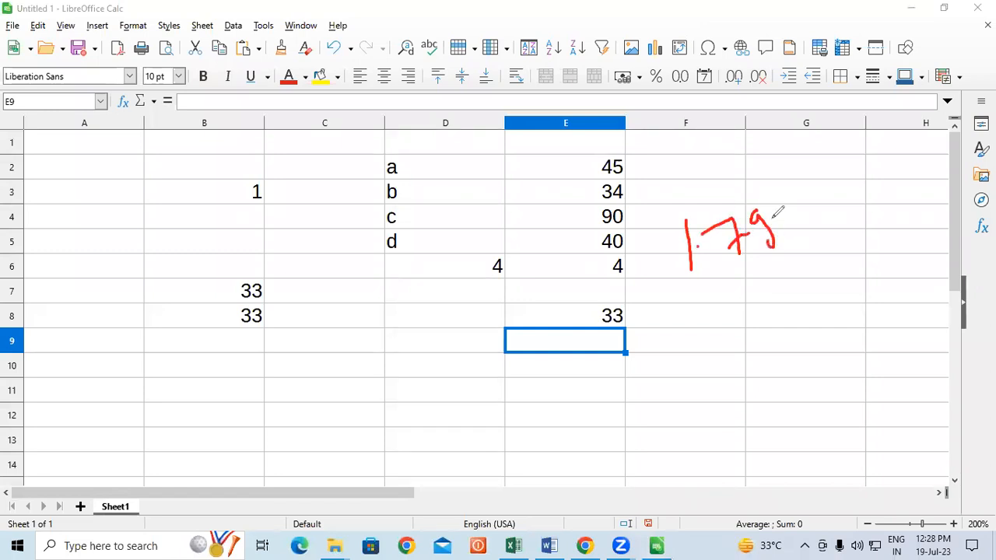
{"action": "left_click_drag", "start_coordinate": [780, 202], "coordinate": [794, 233]}
{"action": "left_click_drag", "start_coordinate": [701, 249], "coordinate": [703, 249]}
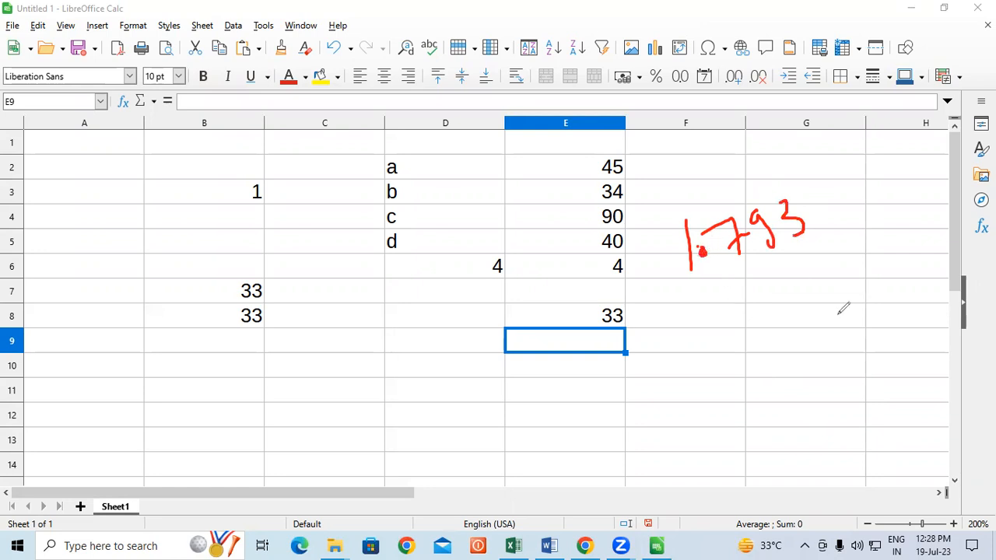
{"action": "left_click_drag", "start_coordinate": [666, 312], "coordinate": [837, 228]}
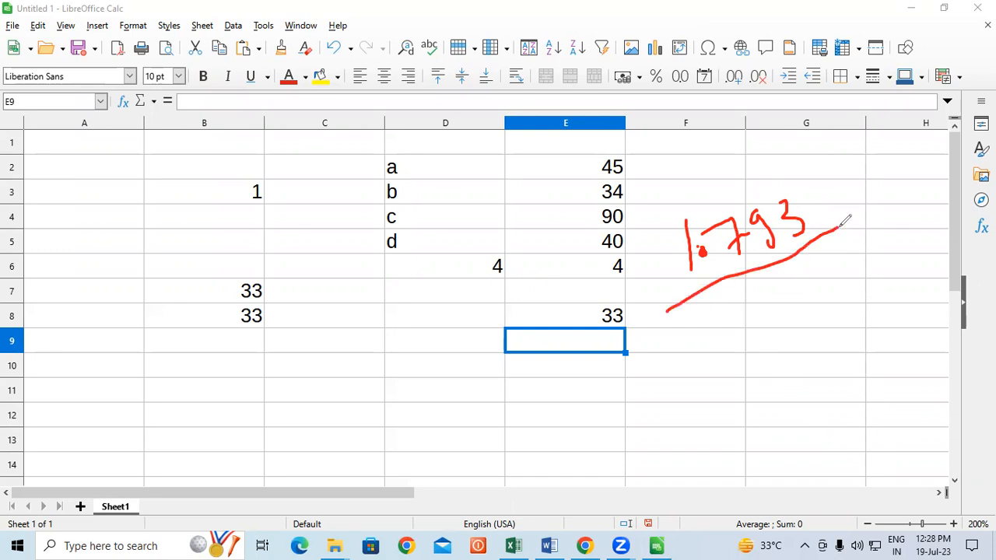
Handwrite "1." below the handwritten 1.793, underline its 7 and 9, and draw rounding arrows above the decimals
{"action": "left_click_drag", "start_coordinate": [724, 326], "coordinate": [733, 376]}
{"action": "left_click", "coordinate": [743, 343]}
{"action": "left_click", "coordinate": [745, 346]}
{"action": "left_click", "coordinate": [743, 262]}
{"action": "left_click_drag", "start_coordinate": [748, 211], "coordinate": [795, 191]}
{"action": "mouse_move", "coordinate": [760, 150]}
{"action": "left_mouse_down"}
{"action": "mouse_move", "coordinate": [756, 178]}
{"action": "mouse_move", "coordinate": [768, 181]}
{"action": "left_mouse_up"}
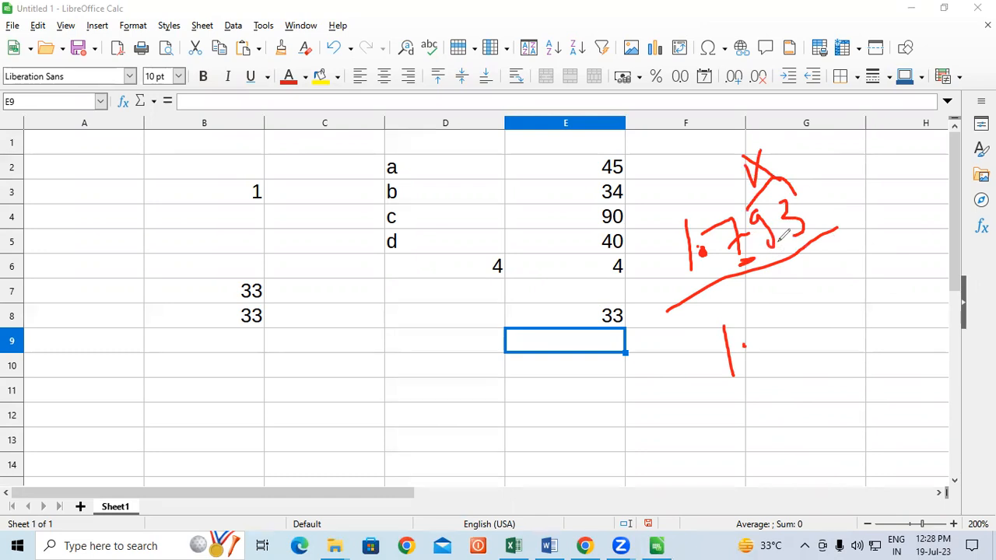
{"action": "mouse_move", "coordinate": [778, 244]}
{"action": "left_mouse_down"}
{"action": "mouse_move", "coordinate": [743, 177]}
{"action": "mouse_move", "coordinate": [714, 203]}
{"action": "mouse_move", "coordinate": [720, 213]}
{"action": "left_mouse_up"}
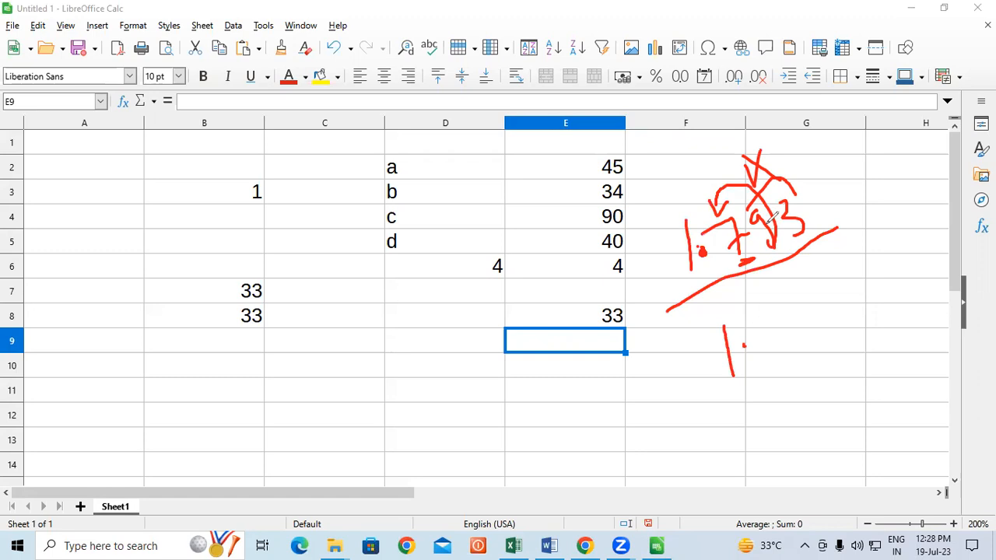
{"action": "left_click_drag", "start_coordinate": [768, 259], "coordinate": [782, 250]}
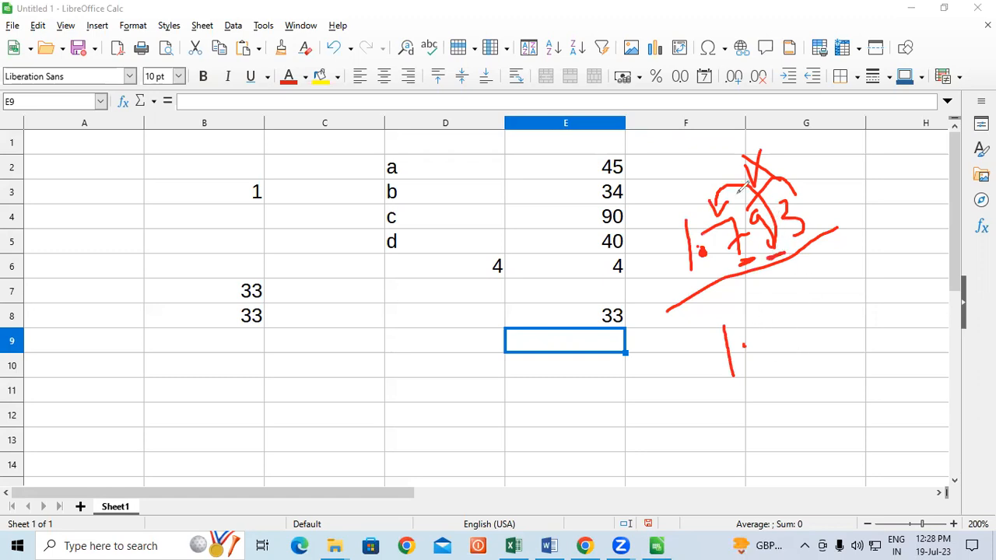
Complete the handwritten rounded result as 1.8 and draw a large tick mark beneath it
{"action": "left_click", "coordinate": [767, 318]}
{"action": "mouse_move", "coordinate": [769, 319]}
{"action": "left_mouse_down"}
{"action": "mouse_move", "coordinate": [783, 330]}
{"action": "mouse_move", "coordinate": [773, 318]}
{"action": "left_mouse_up"}
{"action": "mouse_move", "coordinate": [741, 417]}
{"action": "left_mouse_down"}
{"action": "mouse_move", "coordinate": [749, 405]}
{"action": "mouse_move", "coordinate": [762, 417]}
{"action": "left_mouse_up"}
{"action": "left_click_drag", "start_coordinate": [779, 376], "coordinate": [795, 351]}
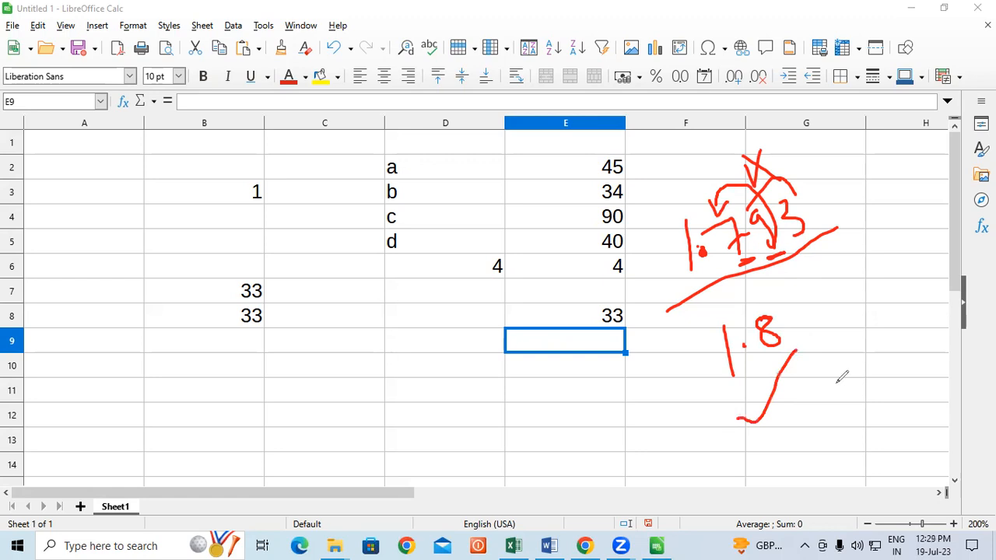
Handwrite 1.732 over columns A to C with 1.7 beneath it, underlining the last digits and arching over 73
{"action": "left_click_drag", "start_coordinate": [118, 210], "coordinate": [134, 271]}
{"action": "left_click", "coordinate": [146, 231]}
{"action": "mouse_move", "coordinate": [167, 209]}
{"action": "left_mouse_down"}
{"action": "mouse_move", "coordinate": [201, 240]}
{"action": "mouse_move", "coordinate": [207, 220]}
{"action": "mouse_move", "coordinate": [223, 216]}
{"action": "mouse_move", "coordinate": [227, 230]}
{"action": "mouse_move", "coordinate": [280, 211]}
{"action": "left_mouse_up"}
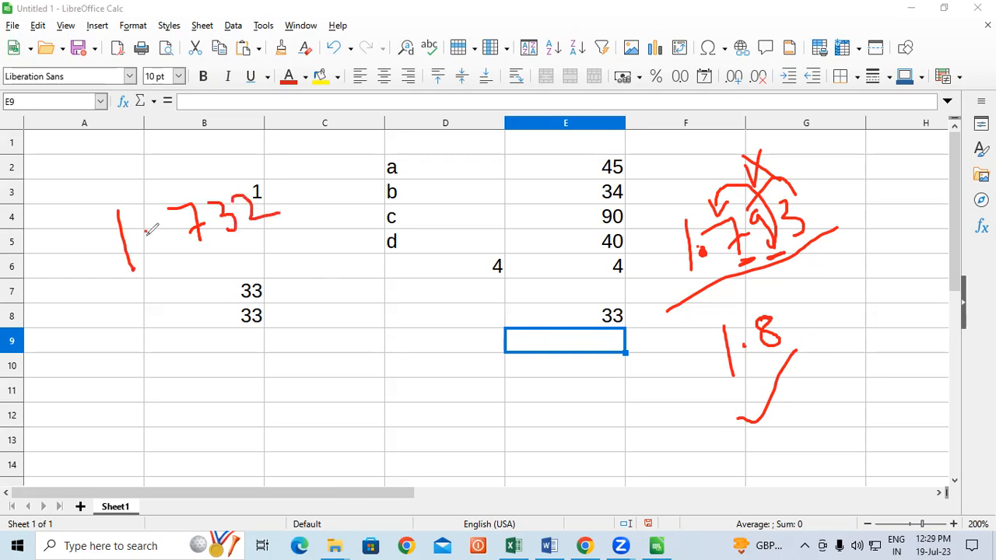
{"action": "left_click_drag", "start_coordinate": [187, 306], "coordinate": [204, 351]}
{"action": "left_click", "coordinate": [211, 319]}
{"action": "mouse_move", "coordinate": [222, 298]}
{"action": "left_mouse_down"}
{"action": "mouse_move", "coordinate": [251, 286]}
{"action": "mouse_move", "coordinate": [264, 328]}
{"action": "left_mouse_up"}
{"action": "left_click_drag", "start_coordinate": [233, 248], "coordinate": [284, 230]}
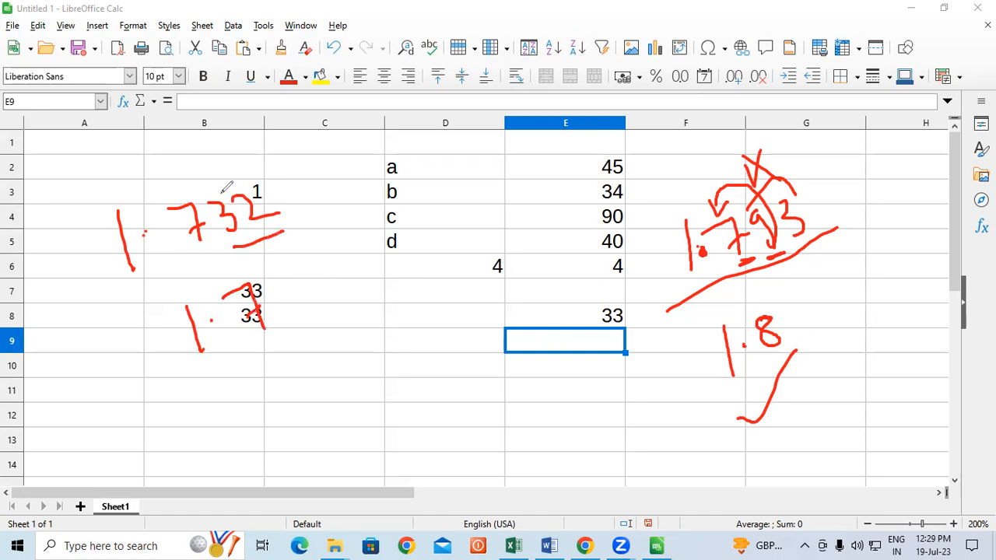
{"action": "mouse_move", "coordinate": [220, 192]}
{"action": "left_mouse_down"}
{"action": "mouse_move", "coordinate": [215, 160]}
{"action": "mouse_move", "coordinate": [190, 165]}
{"action": "mouse_move", "coordinate": [182, 196]}
{"action": "left_mouse_up"}
Handwrite the formula =Round(150,-2) in red across columns B to E, below the rounding examples
{"action": "left_click_drag", "start_coordinate": [215, 393], "coordinate": [251, 382]}
{"action": "mouse_move", "coordinate": [231, 416]}
{"action": "left_mouse_down"}
{"action": "mouse_move", "coordinate": [258, 403]}
{"action": "mouse_move", "coordinate": [277, 410]}
{"action": "mouse_move", "coordinate": [294, 381]}
{"action": "mouse_move", "coordinate": [322, 396]}
{"action": "mouse_move", "coordinate": [318, 372]}
{"action": "mouse_move", "coordinate": [359, 359]}
{"action": "mouse_move", "coordinate": [373, 379]}
{"action": "left_mouse_up"}
{"action": "mouse_move", "coordinate": [392, 330]}
{"action": "left_mouse_down"}
{"action": "mouse_move", "coordinate": [400, 372]}
{"action": "mouse_move", "coordinate": [410, 367]}
{"action": "left_mouse_up"}
{"action": "left_click_drag", "start_coordinate": [433, 301], "coordinate": [470, 400]}
{"action": "left_click_drag", "start_coordinate": [447, 335], "coordinate": [450, 361]}
{"action": "mouse_move", "coordinate": [472, 326]}
{"action": "left_mouse_down"}
{"action": "mouse_move", "coordinate": [464, 355]}
{"action": "mouse_move", "coordinate": [480, 314]}
{"action": "left_mouse_up"}
{"action": "left_click_drag", "start_coordinate": [499, 299], "coordinate": [536, 318]}
{"action": "left_click_drag", "start_coordinate": [534, 278], "coordinate": [568, 294]}
{"action": "mouse_move", "coordinate": [535, 255]}
{"action": "left_mouse_down"}
{"action": "mouse_move", "coordinate": [572, 256]}
{"action": "mouse_move", "coordinate": [574, 340]}
{"action": "left_mouse_up"}
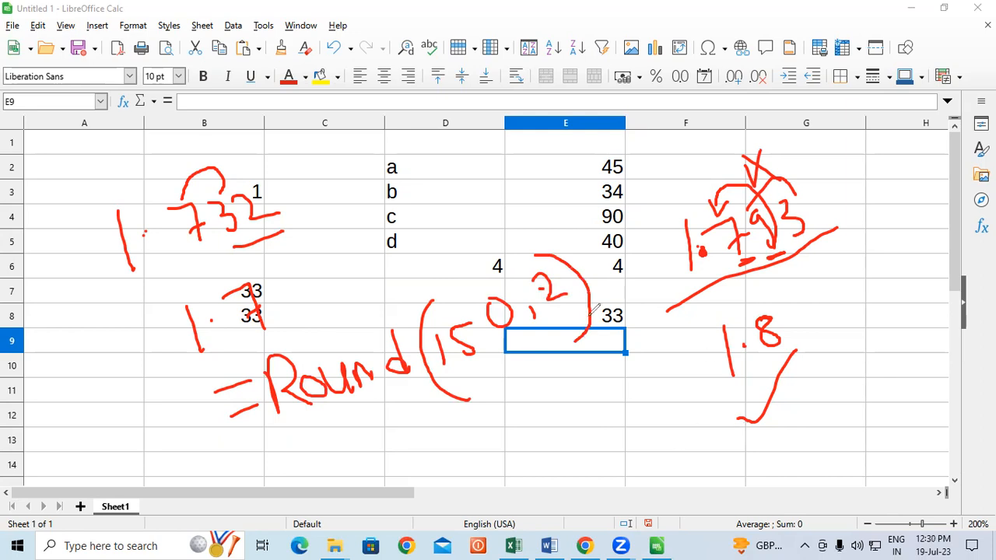
Mark the 50 in the handwritten Round formula, write 200 above it, and clear all annotations from the screen
{"action": "mouse_move", "coordinate": [476, 358]}
{"action": "left_mouse_down"}
{"action": "mouse_move", "coordinate": [535, 316]}
{"action": "mouse_move", "coordinate": [465, 365]}
{"action": "mouse_move", "coordinate": [534, 318]}
{"action": "mouse_move", "coordinate": [473, 359]}
{"action": "mouse_move", "coordinate": [521, 330]}
{"action": "mouse_move", "coordinate": [482, 358]}
{"action": "left_mouse_up"}
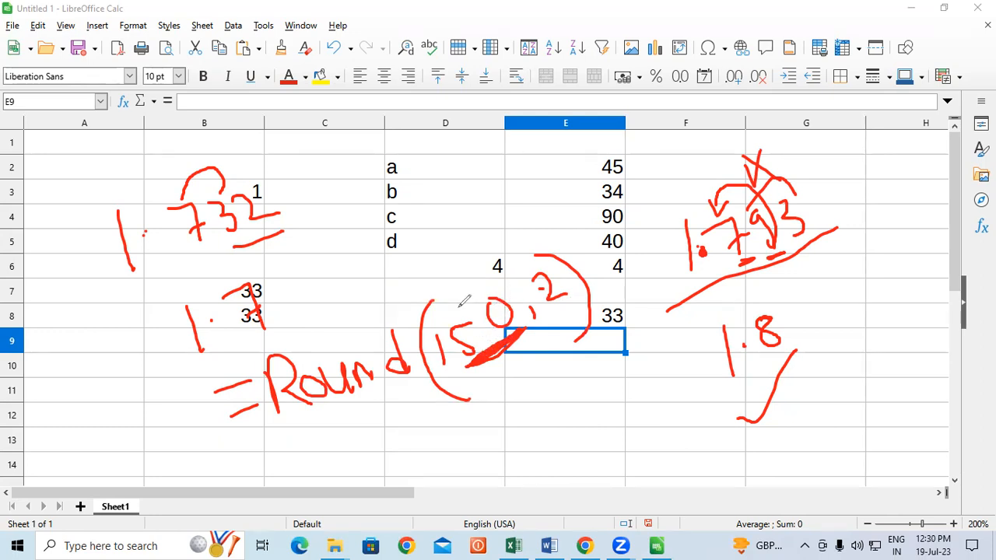
{"action": "mouse_move", "coordinate": [465, 317]}
{"action": "left_mouse_down"}
{"action": "mouse_move", "coordinate": [501, 290]}
{"action": "mouse_move", "coordinate": [476, 280]}
{"action": "mouse_move", "coordinate": [440, 306]}
{"action": "left_mouse_up"}
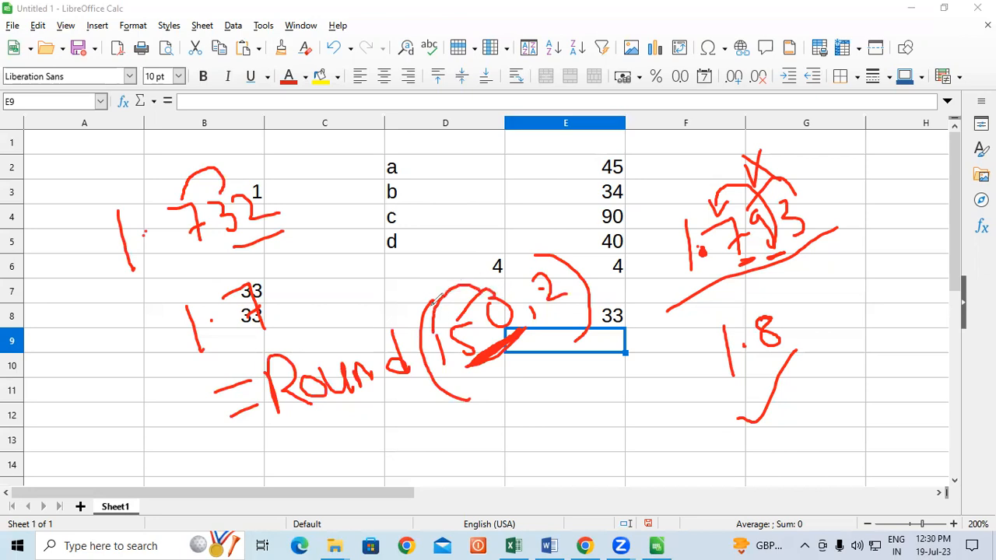
{"action": "mouse_move", "coordinate": [418, 232]}
{"action": "left_mouse_down"}
{"action": "mouse_move", "coordinate": [440, 259]}
{"action": "mouse_move", "coordinate": [464, 254]}
{"action": "left_mouse_up"}
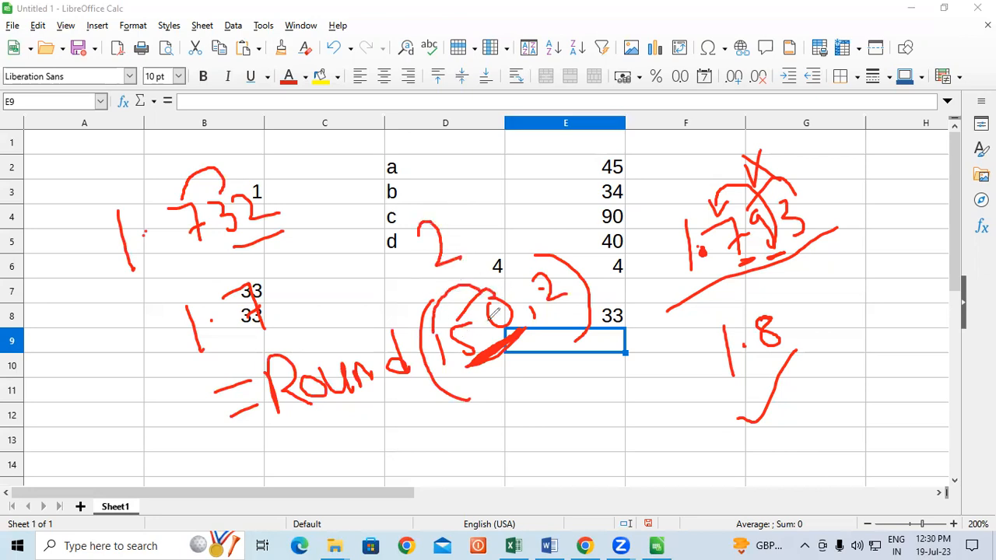
{"action": "mouse_move", "coordinate": [471, 207]}
{"action": "left_mouse_down"}
{"action": "mouse_move", "coordinate": [466, 231]}
{"action": "mouse_move", "coordinate": [484, 204]}
{"action": "mouse_move", "coordinate": [528, 199]}
{"action": "mouse_move", "coordinate": [506, 189]}
{"action": "left_mouse_up"}
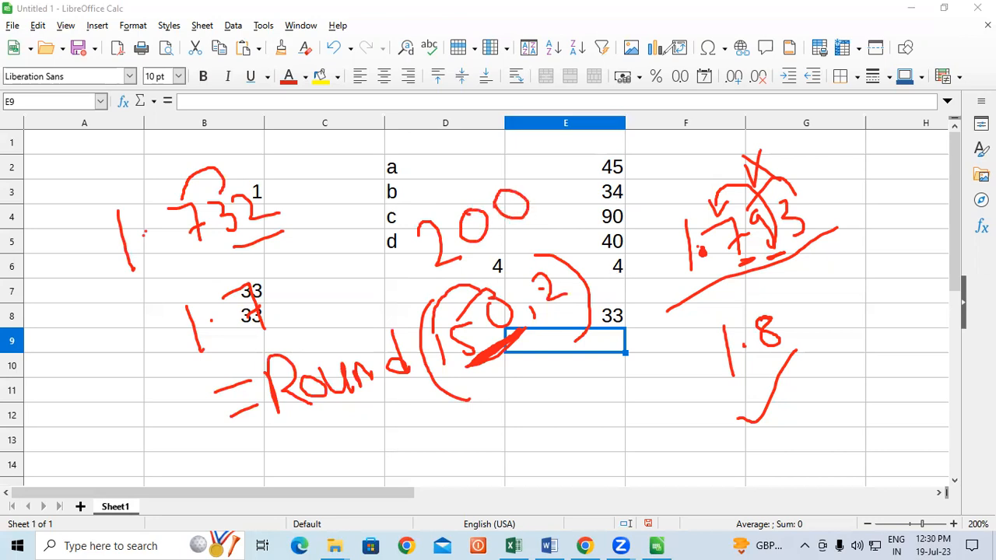
{"action": "left_click", "coordinate": [674, 52]}
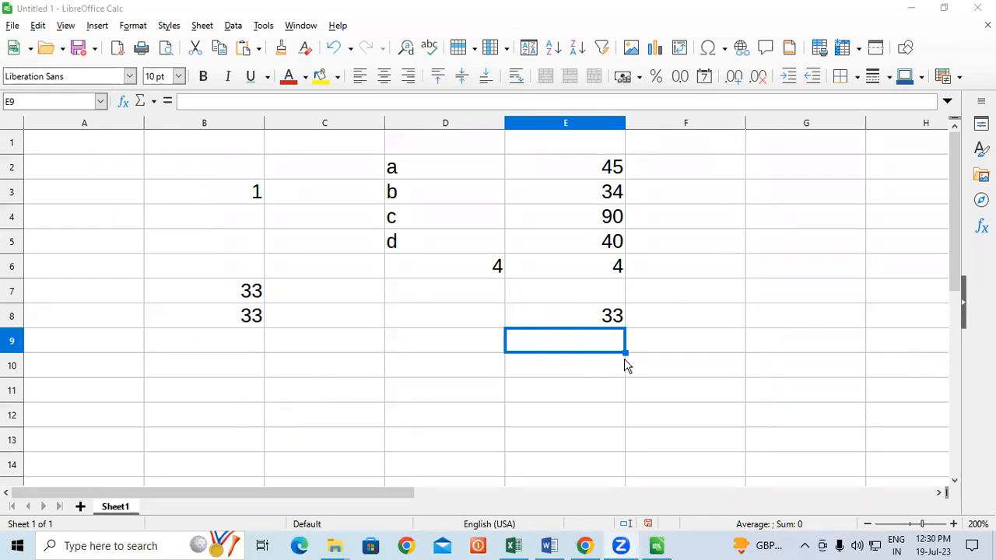
Enter the formula =round(150,-2) in cell F8
{"action": "left_click", "coordinate": [744, 313]}
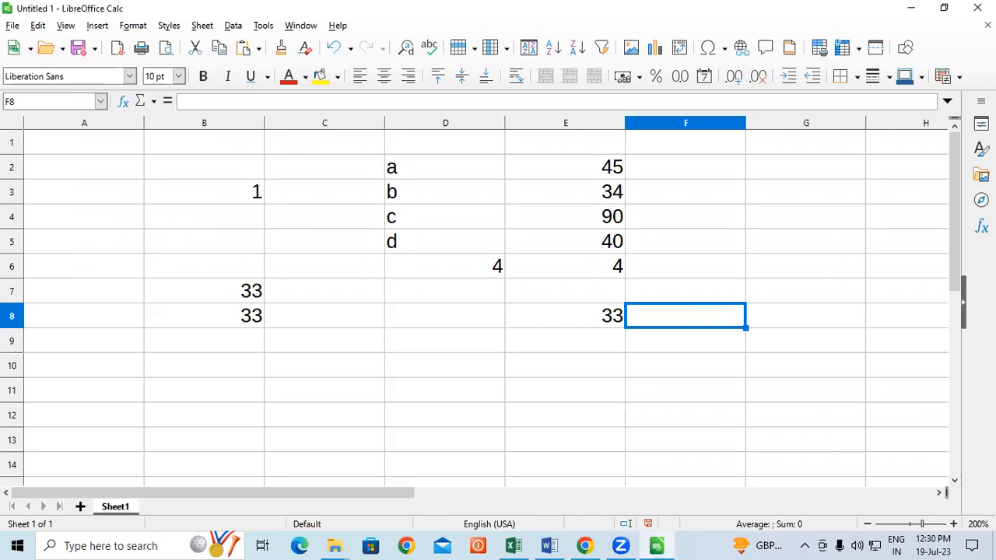
{"action": "type", "text": "="}
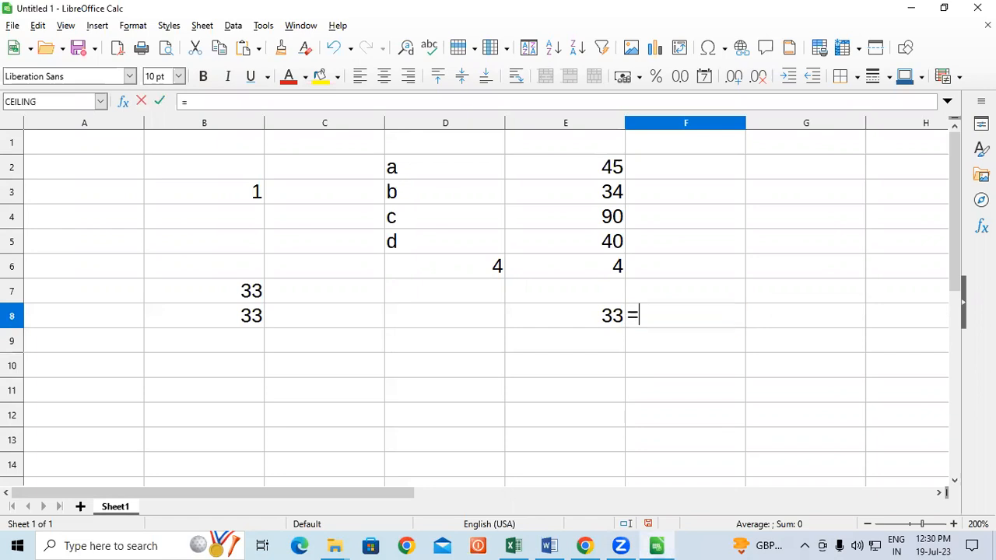
{"action": "type", "text": "round"}
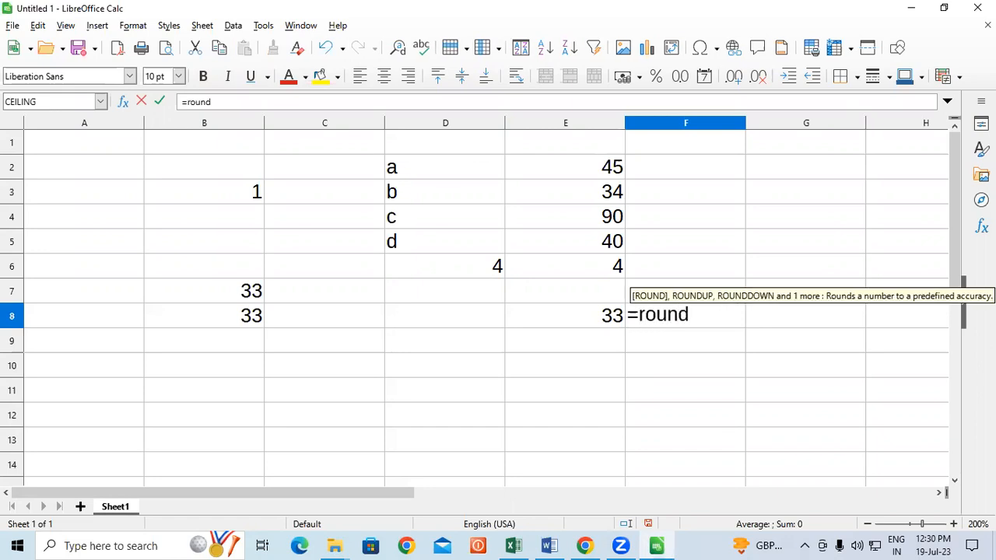
{"action": "type", "text": "(150"}
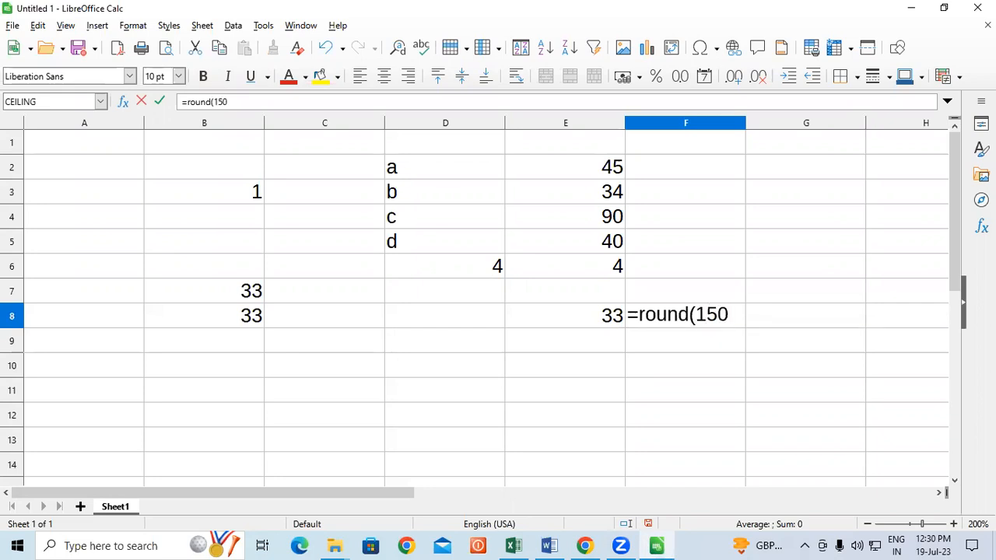
{"action": "type", "text": ",-"}
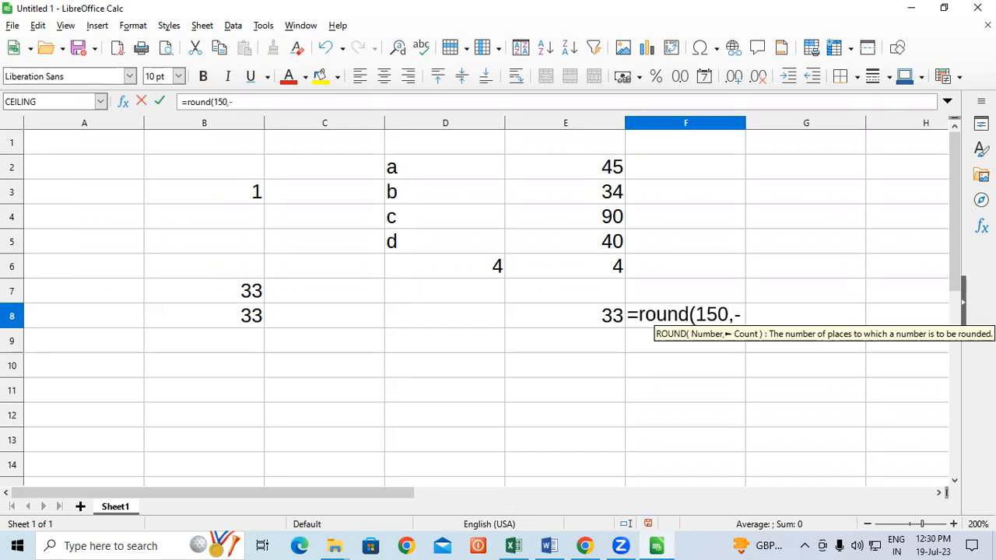
{"action": "type", "text": "2"}
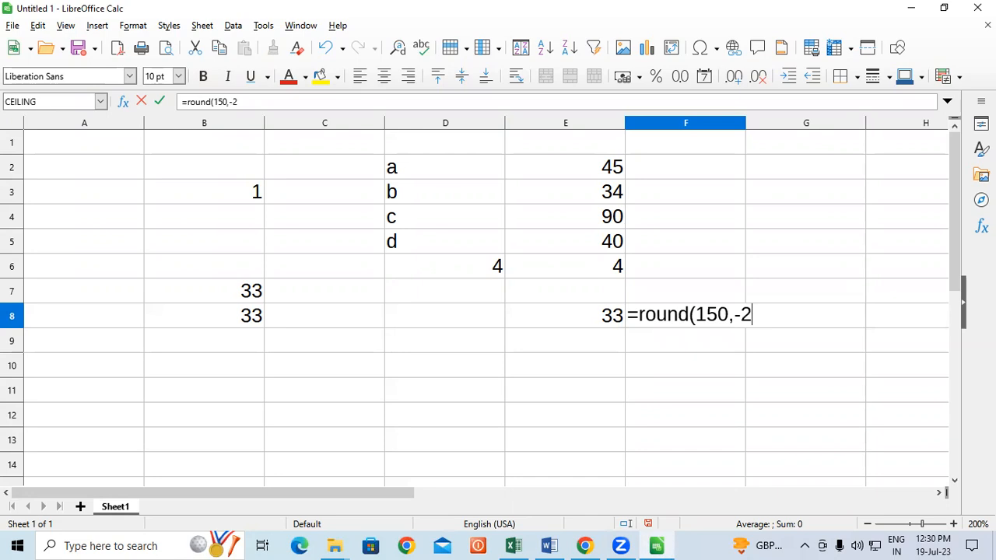
{"action": "type", "text": ")"}
{"action": "key", "text": "Return"}
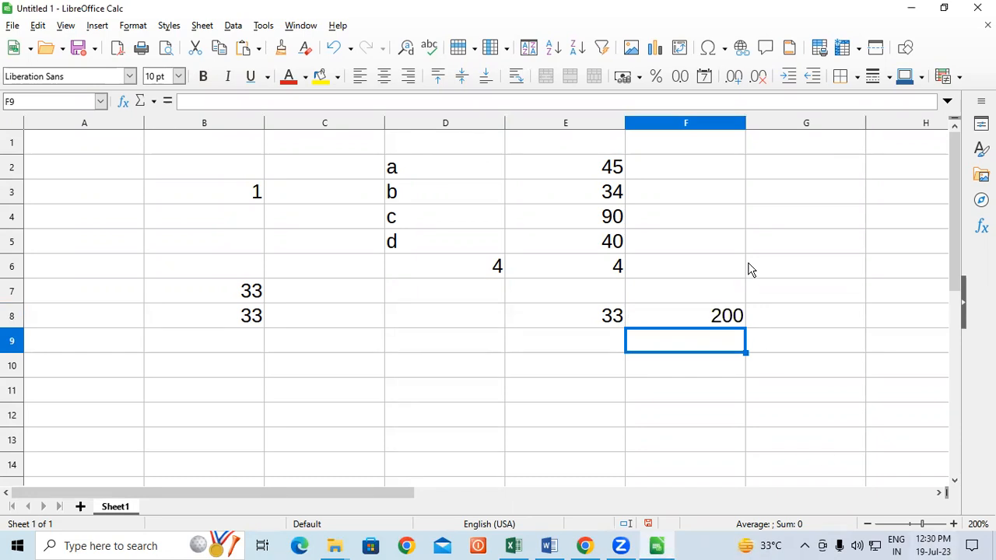
Remove the minus sign from the count in cell F8 so the formula reads =ROUND(150,2)
{"action": "left_click", "coordinate": [687, 316]}
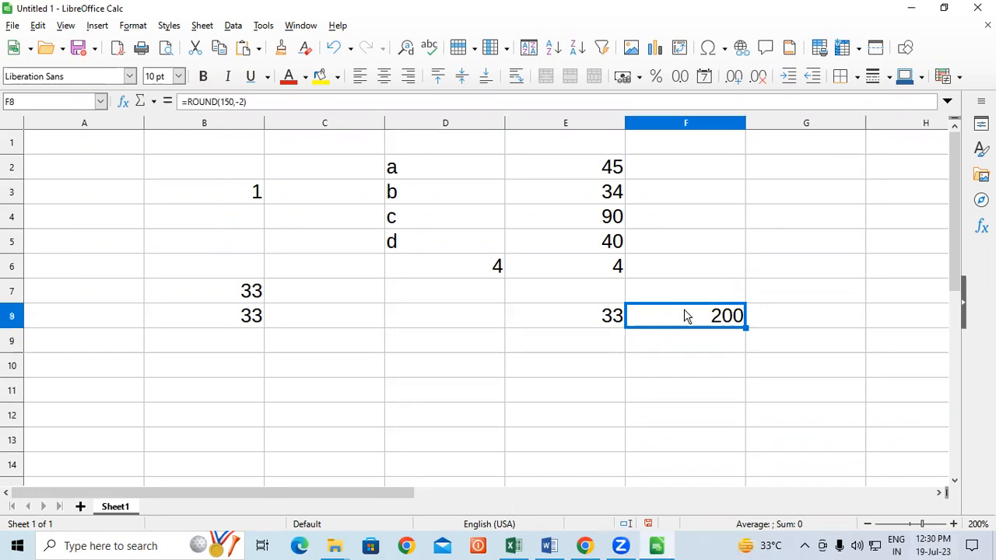
{"action": "left_click", "coordinate": [239, 102]}
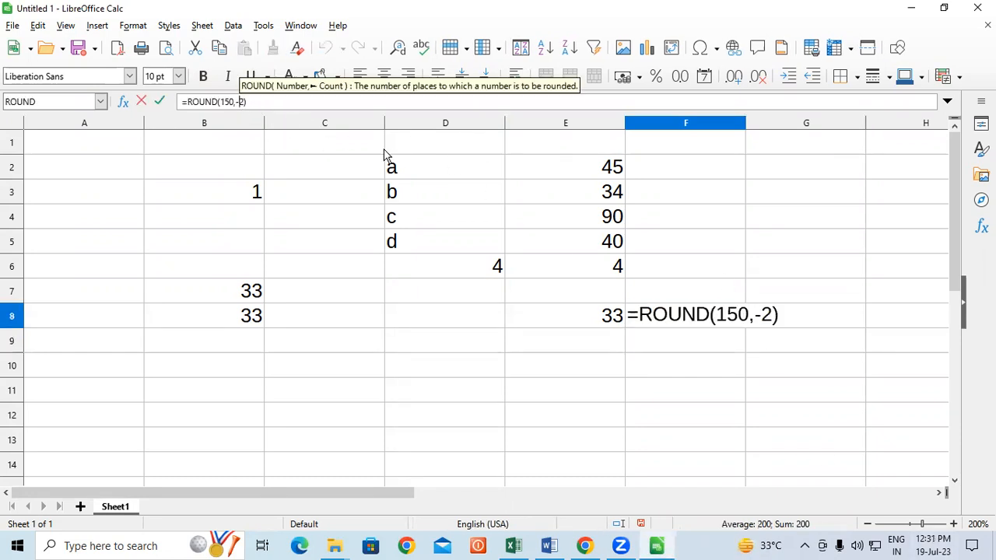
{"action": "key", "text": "BackSpace"}
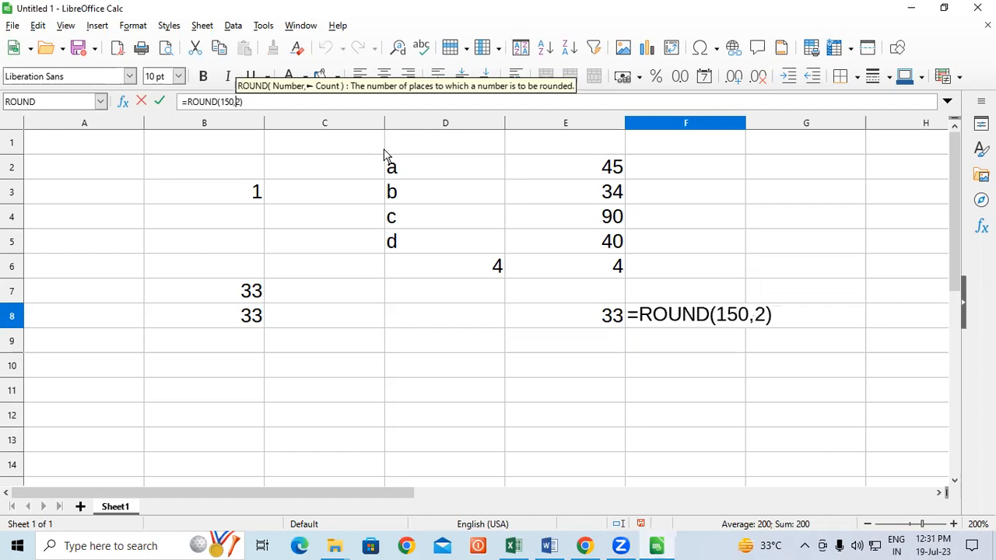
{"action": "key", "text": "Return"}
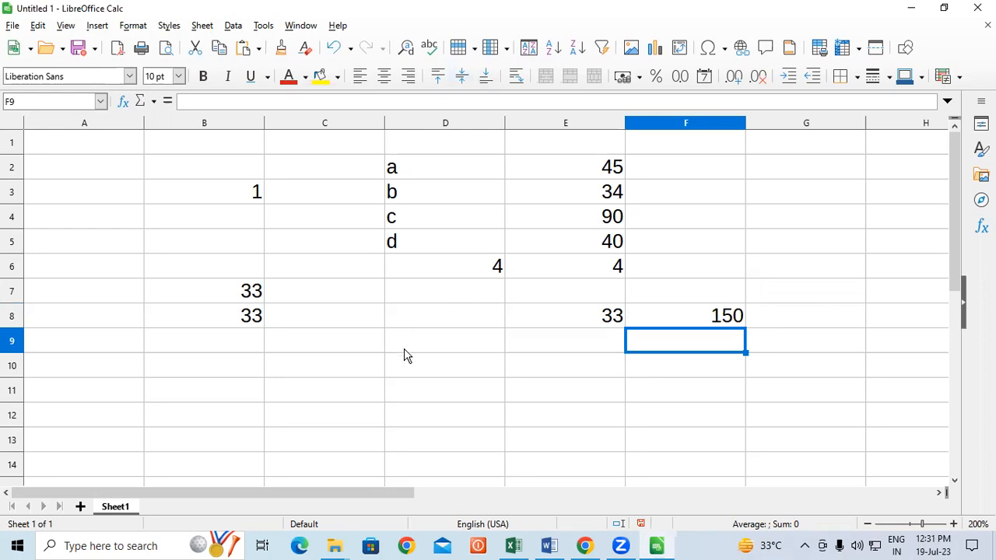
Change the number in cell F8 to 140 so the formula reads =ROUND(140,2)
{"action": "left_click", "coordinate": [689, 322]}
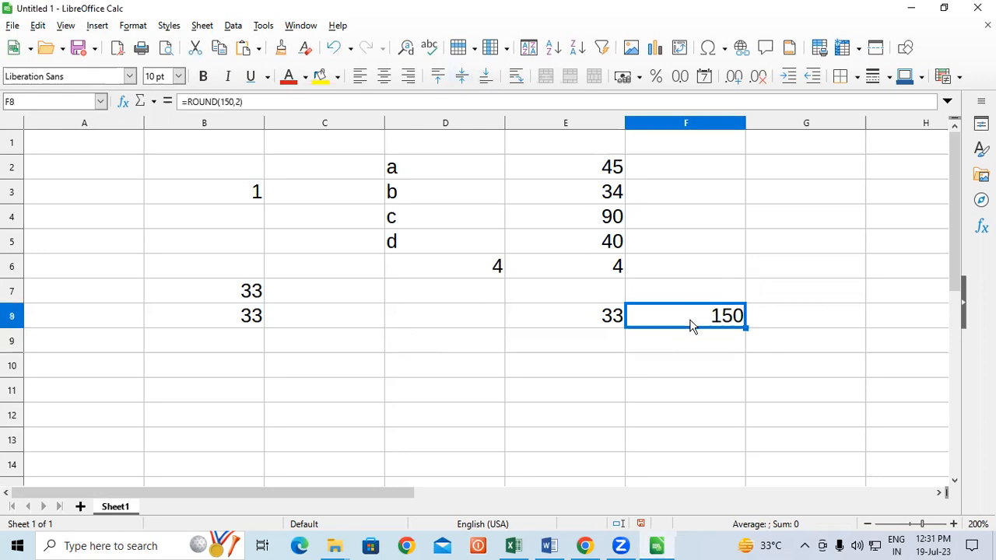
{"action": "left_click", "coordinate": [217, 101]}
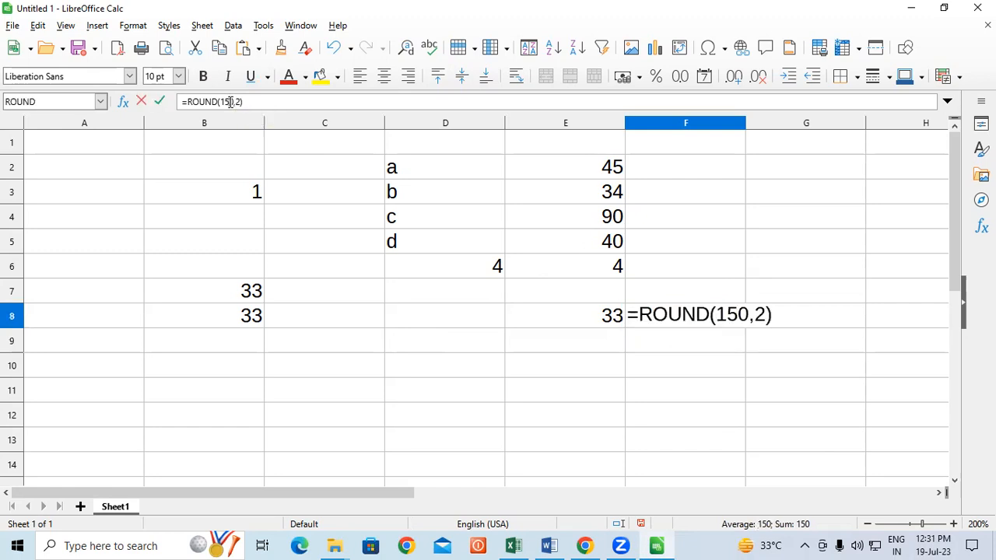
{"action": "key", "text": "BackSpace"}
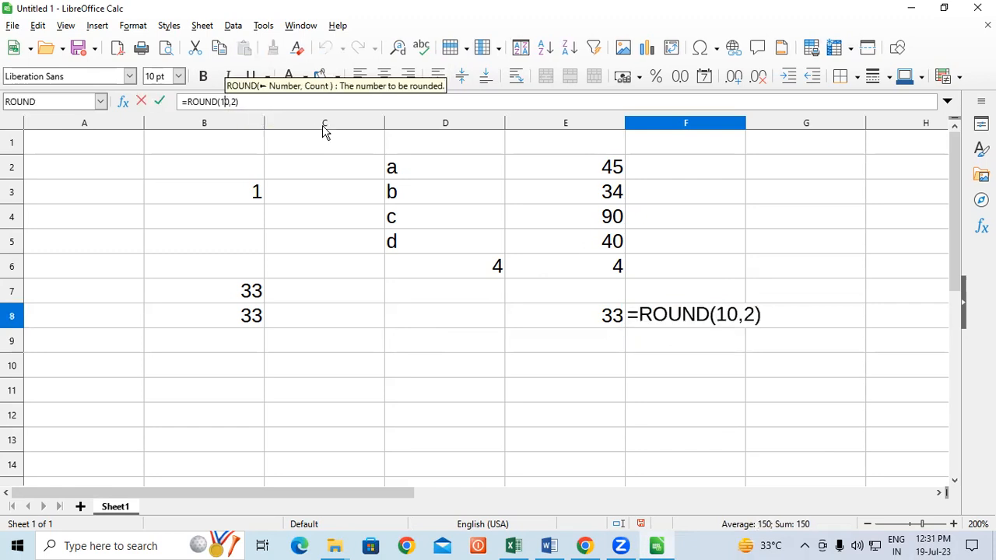
{"action": "type", "text": "4"}
{"action": "key", "text": "Return"}
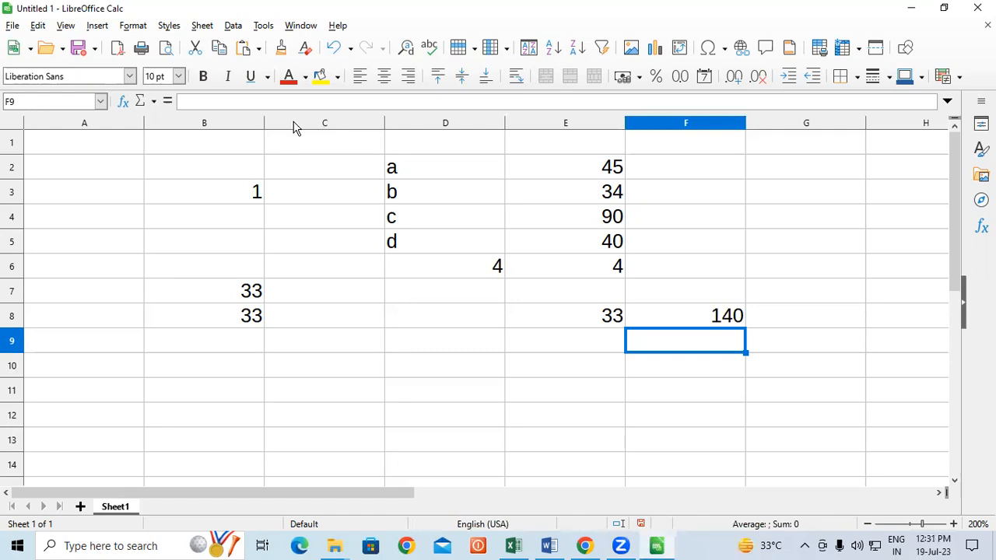
Change the number in cell F8 to 145 so the formula reads =ROUND(145,2)
{"action": "left_click", "coordinate": [691, 310]}
{"action": "left_click", "coordinate": [232, 102]}
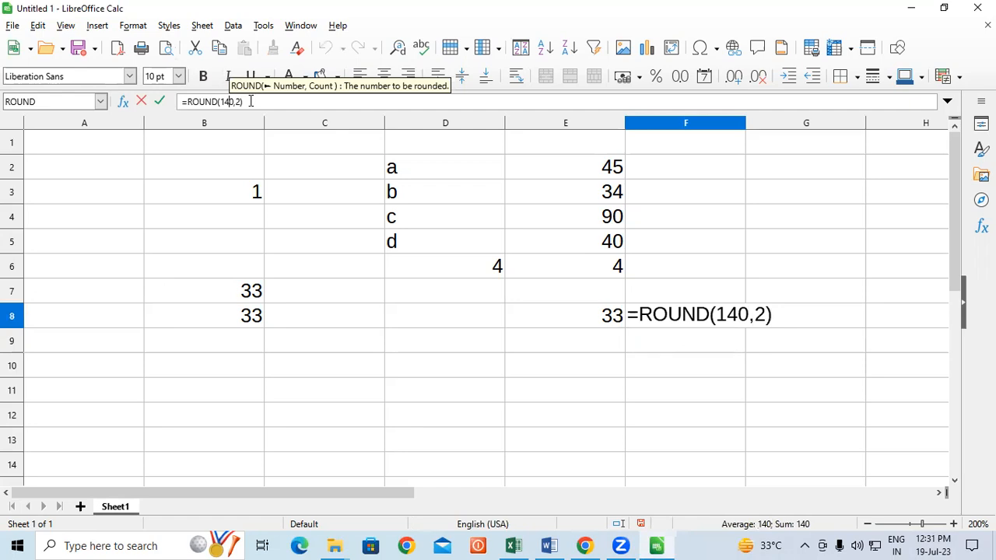
{"action": "key", "text": "Delete"}
{"action": "type", "text": "5"}
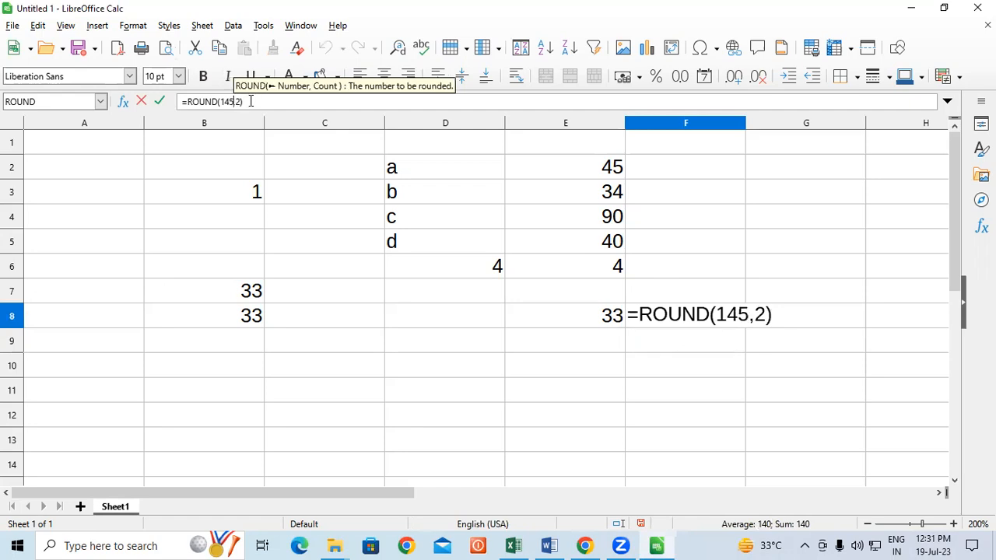
{"action": "key", "text": "Return"}
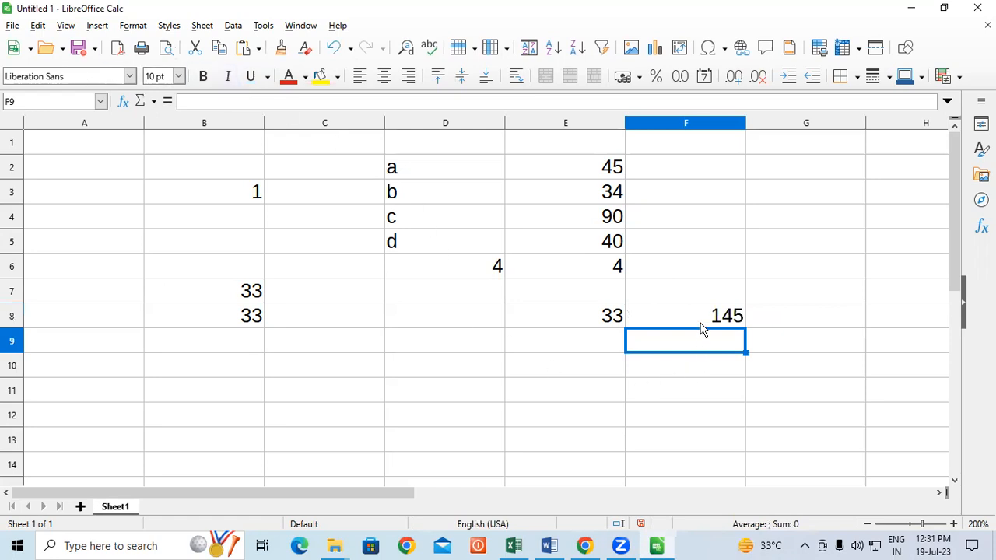
Handwrite (3785,-3) in red over columns D to F, and underline the 3 after the minus sign and the digits 785
{"action": "left_click", "coordinate": [328, 374]}
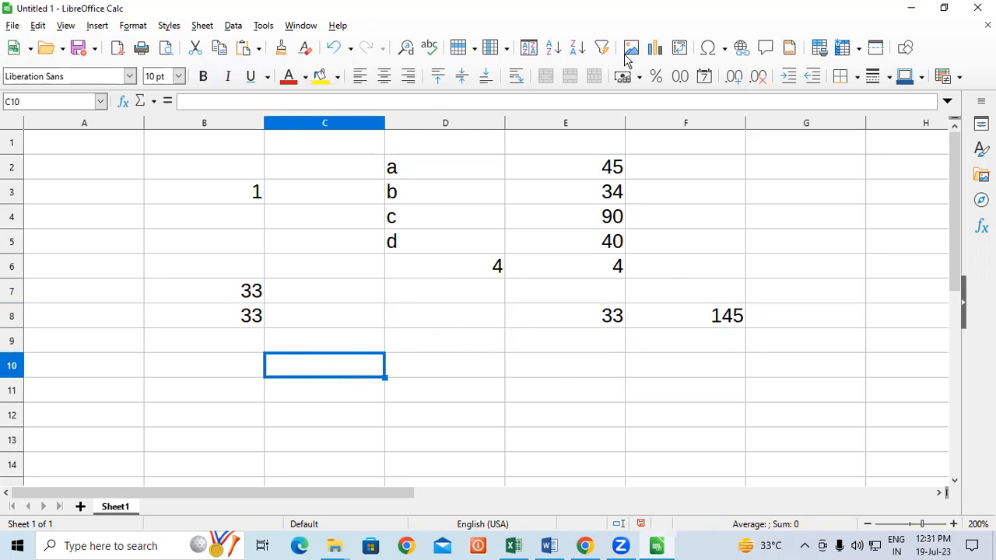
{"action": "mouse_move", "coordinate": [498, 381]}
{"action": "left_mouse_down"}
{"action": "mouse_move", "coordinate": [523, 401]}
{"action": "mouse_move", "coordinate": [512, 414]}
{"action": "left_mouse_up"}
{"action": "mouse_move", "coordinate": [525, 378]}
{"action": "left_mouse_down"}
{"action": "mouse_move", "coordinate": [559, 393]}
{"action": "mouse_move", "coordinate": [563, 376]}
{"action": "left_mouse_up"}
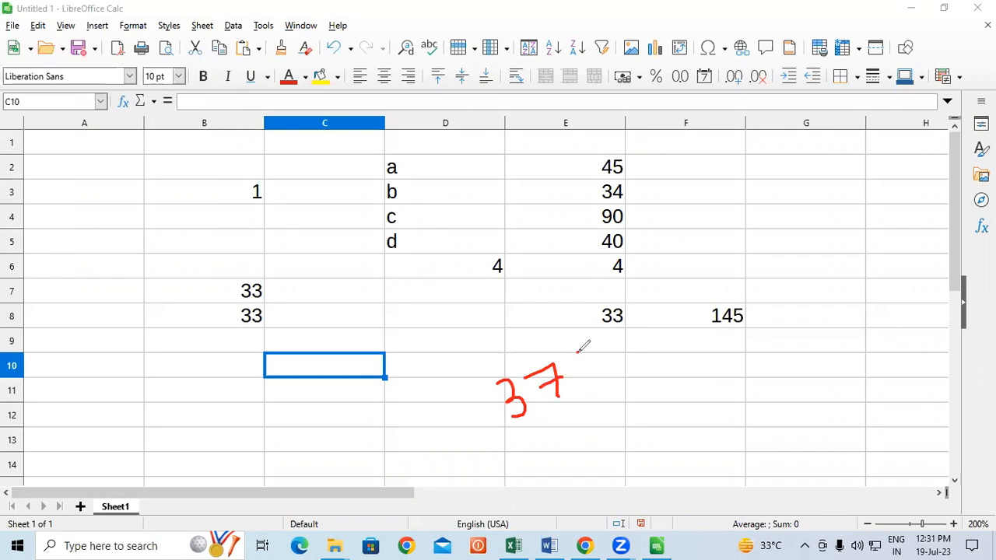
{"action": "mouse_move", "coordinate": [583, 351]}
{"action": "left_mouse_down"}
{"action": "mouse_move", "coordinate": [592, 377]}
{"action": "mouse_move", "coordinate": [583, 349]}
{"action": "mouse_move", "coordinate": [611, 329]}
{"action": "mouse_move", "coordinate": [599, 357]}
{"action": "mouse_move", "coordinate": [643, 380]}
{"action": "left_mouse_up"}
{"action": "mouse_move", "coordinate": [654, 332]}
{"action": "left_mouse_down"}
{"action": "mouse_move", "coordinate": [702, 324]}
{"action": "mouse_move", "coordinate": [674, 352]}
{"action": "left_mouse_up"}
{"action": "left_click_drag", "start_coordinate": [483, 356], "coordinate": [523, 461]}
{"action": "mouse_move", "coordinate": [669, 260]}
{"action": "left_mouse_down"}
{"action": "mouse_move", "coordinate": [720, 354]}
{"action": "mouse_move", "coordinate": [720, 372]}
{"action": "left_mouse_up"}
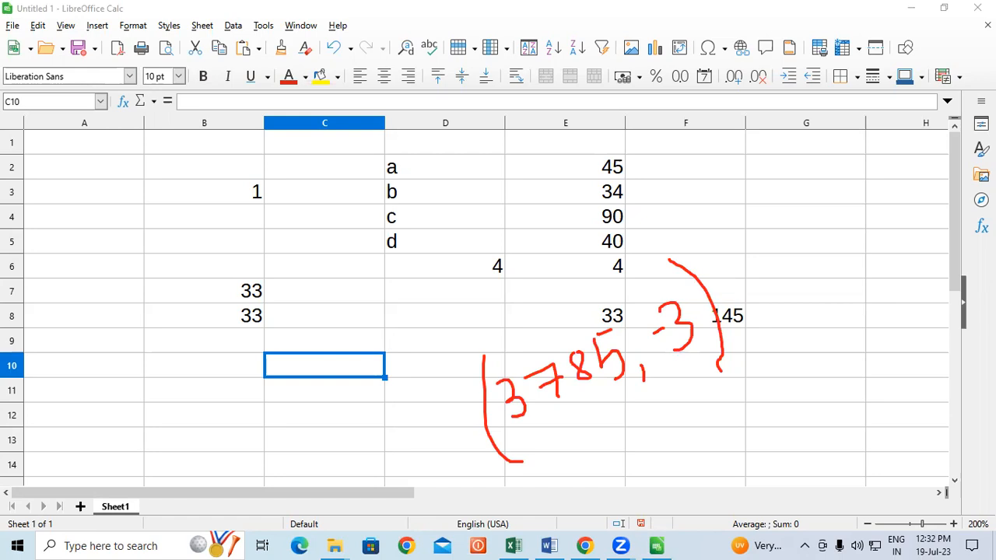
{"action": "left_click_drag", "start_coordinate": [676, 368], "coordinate": [703, 339]}
{"action": "left_click_drag", "start_coordinate": [557, 411], "coordinate": [628, 392]}
Handwrite 100 over columns A and B and 1000 over columns D and E
{"action": "left_click_drag", "start_coordinate": [60, 248], "coordinate": [61, 297]}
{"action": "mouse_move", "coordinate": [92, 248]}
{"action": "left_mouse_down"}
{"action": "mouse_move", "coordinate": [85, 263]}
{"action": "mouse_move", "coordinate": [123, 244]}
{"action": "mouse_move", "coordinate": [87, 246]}
{"action": "mouse_move", "coordinate": [172, 235]}
{"action": "left_mouse_up"}
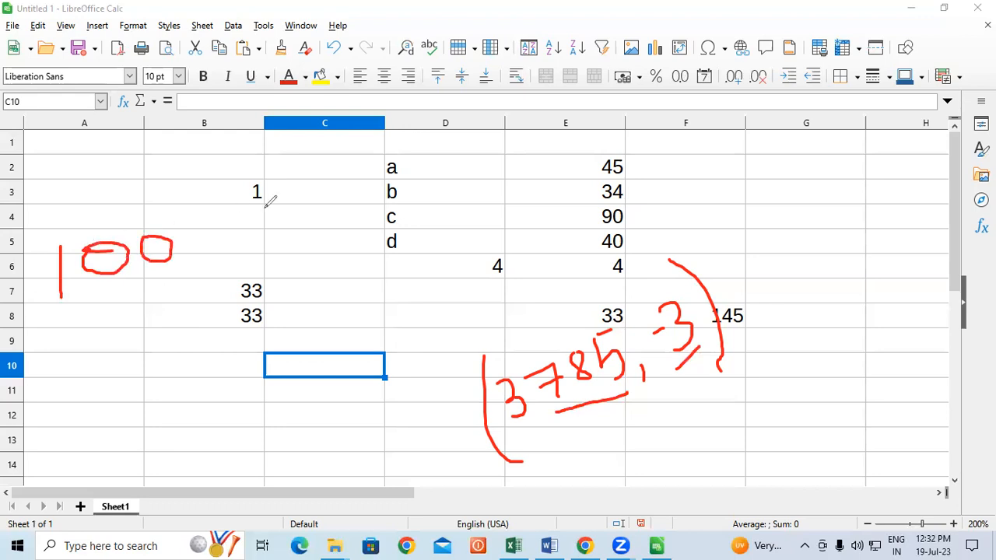
{"action": "mouse_move", "coordinate": [375, 155]}
{"action": "left_mouse_down"}
{"action": "mouse_move", "coordinate": [394, 194]}
{"action": "mouse_move", "coordinate": [410, 180]}
{"action": "left_mouse_up"}
{"action": "mouse_move", "coordinate": [429, 151]}
{"action": "left_mouse_down"}
{"action": "mouse_move", "coordinate": [417, 165]}
{"action": "mouse_move", "coordinate": [466, 142]}
{"action": "mouse_move", "coordinate": [487, 156]}
{"action": "mouse_move", "coordinate": [548, 138]}
{"action": "mouse_move", "coordinate": [515, 139]}
{"action": "left_mouse_up"}
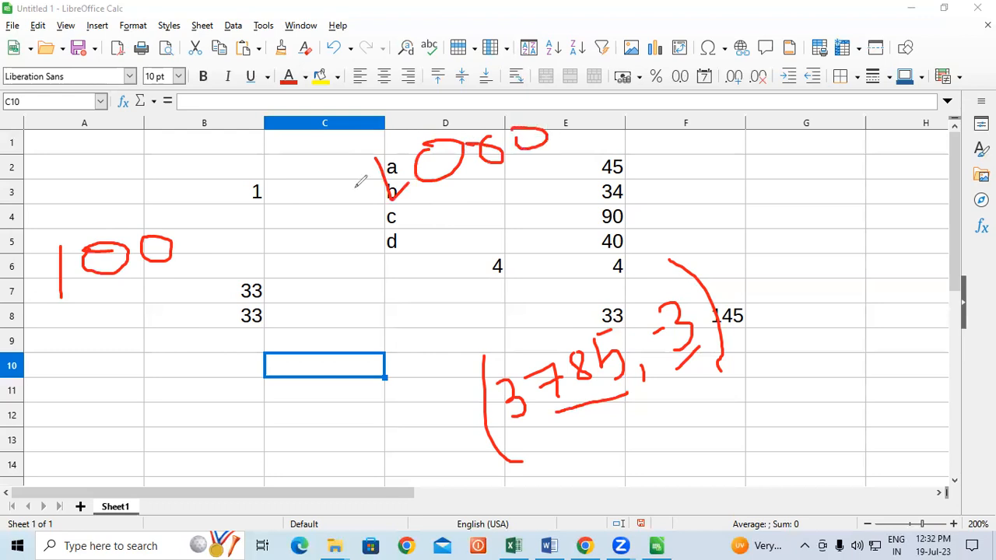
Handwrite 500 between the handwritten 100 and 1000, and draw curved lines linking it to both numbers
{"action": "mouse_move", "coordinate": [221, 230]}
{"action": "left_mouse_down"}
{"action": "mouse_move", "coordinate": [297, 208]}
{"action": "mouse_move", "coordinate": [232, 255]}
{"action": "mouse_move", "coordinate": [265, 266]}
{"action": "mouse_move", "coordinate": [315, 233]}
{"action": "mouse_move", "coordinate": [305, 221]}
{"action": "left_mouse_up"}
{"action": "mouse_move", "coordinate": [327, 209]}
{"action": "left_mouse_down"}
{"action": "mouse_move", "coordinate": [316, 232]}
{"action": "mouse_move", "coordinate": [150, 294]}
{"action": "left_mouse_up"}
{"action": "mouse_move", "coordinate": [306, 248]}
{"action": "left_mouse_down"}
{"action": "mouse_move", "coordinate": [363, 280]}
{"action": "mouse_move", "coordinate": [459, 204]}
{"action": "left_mouse_up"}
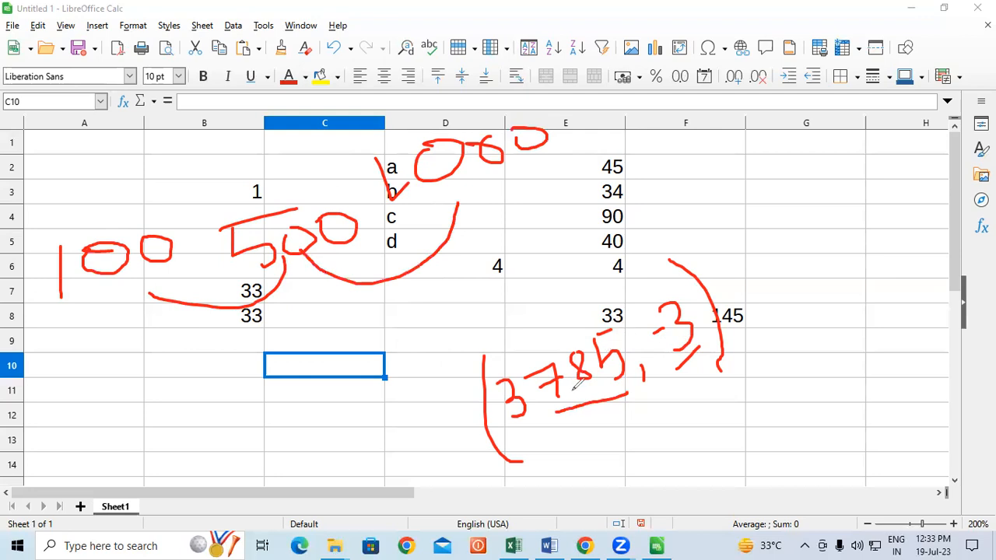
Circle the digits 785 with an arc toward the leading 3, and handwrite the rounded result 4000 over columns G and H
{"action": "mouse_move", "coordinate": [621, 308]}
{"action": "left_mouse_down"}
{"action": "mouse_move", "coordinate": [549, 323]}
{"action": "mouse_move", "coordinate": [530, 361]}
{"action": "mouse_move", "coordinate": [544, 406]}
{"action": "mouse_move", "coordinate": [595, 414]}
{"action": "mouse_move", "coordinate": [645, 372]}
{"action": "mouse_move", "coordinate": [627, 321]}
{"action": "mouse_move", "coordinate": [603, 315]}
{"action": "left_mouse_up"}
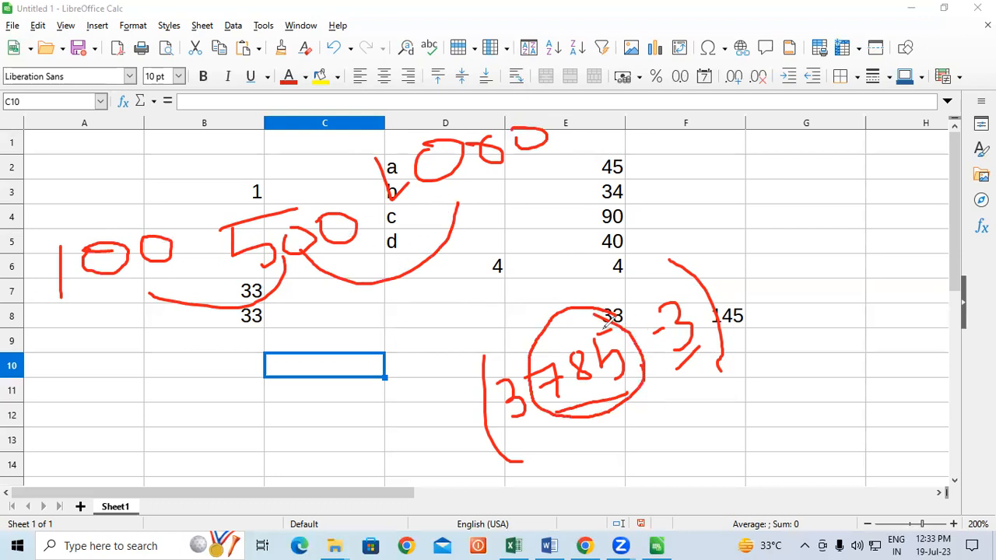
{"action": "mouse_move", "coordinate": [602, 297]}
{"action": "left_mouse_down"}
{"action": "mouse_move", "coordinate": [488, 310]}
{"action": "mouse_move", "coordinate": [575, 288]}
{"action": "left_mouse_up"}
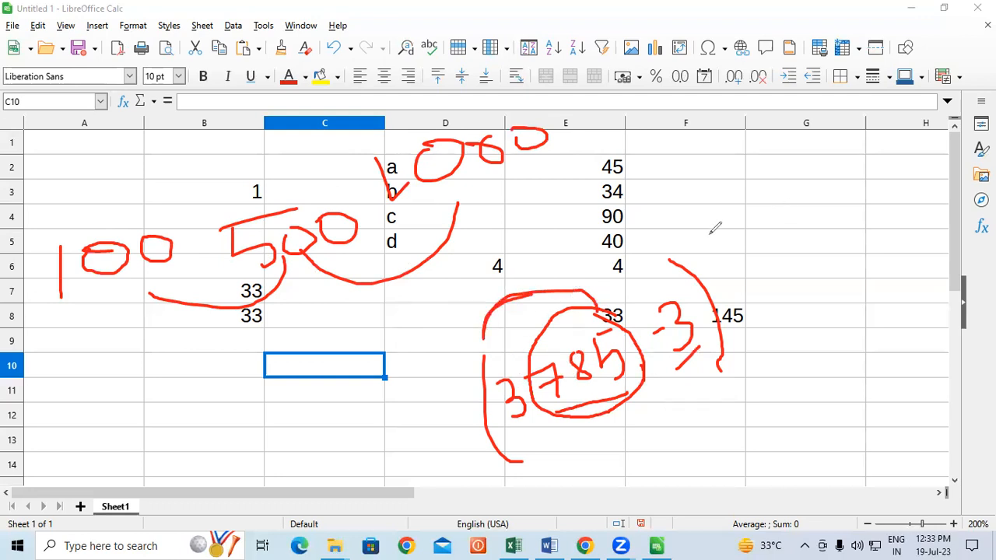
{"action": "mouse_move", "coordinate": [828, 180]}
{"action": "left_mouse_down"}
{"action": "mouse_move", "coordinate": [845, 166]}
{"action": "mouse_move", "coordinate": [829, 177]}
{"action": "left_mouse_up"}
{"action": "mouse_move", "coordinate": [933, 131]}
{"action": "left_mouse_down"}
{"action": "mouse_move", "coordinate": [938, 167]}
{"action": "mouse_move", "coordinate": [927, 129]}
{"action": "mouse_move", "coordinate": [971, 152]}
{"action": "mouse_move", "coordinate": [951, 124]}
{"action": "left_mouse_up"}
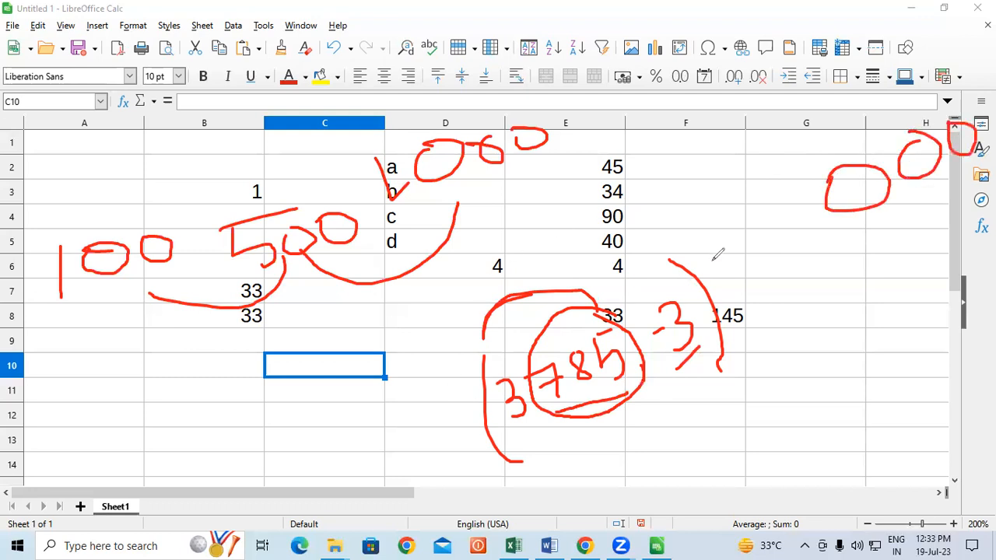
{"action": "mouse_move", "coordinate": [776, 212]}
{"action": "left_mouse_down"}
{"action": "mouse_move", "coordinate": [803, 277]}
{"action": "mouse_move", "coordinate": [818, 243]}
{"action": "left_mouse_up"}
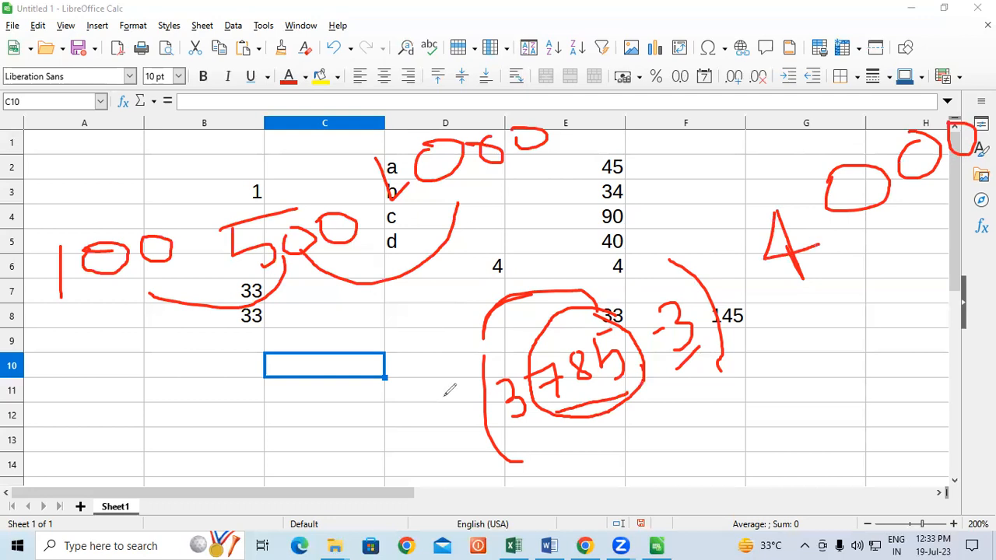
Handwrite 3345 over columns F and G near rows 10 to 13, circling the digits 345 and the leading 3 separately
{"action": "mouse_move", "coordinate": [691, 429]}
{"action": "left_mouse_down"}
{"action": "mouse_move", "coordinate": [736, 412]}
{"action": "mouse_move", "coordinate": [748, 448]}
{"action": "mouse_move", "coordinate": [741, 459]}
{"action": "left_mouse_up"}
{"action": "mouse_move", "coordinate": [758, 411]}
{"action": "left_mouse_down"}
{"action": "mouse_move", "coordinate": [776, 407]}
{"action": "mouse_move", "coordinate": [802, 425]}
{"action": "mouse_move", "coordinate": [780, 433]}
{"action": "left_mouse_up"}
{"action": "mouse_move", "coordinate": [801, 377]}
{"action": "left_mouse_down"}
{"action": "mouse_move", "coordinate": [817, 427]}
{"action": "mouse_move", "coordinate": [839, 393]}
{"action": "mouse_move", "coordinate": [836, 364]}
{"action": "mouse_move", "coordinate": [851, 359]}
{"action": "left_mouse_up"}
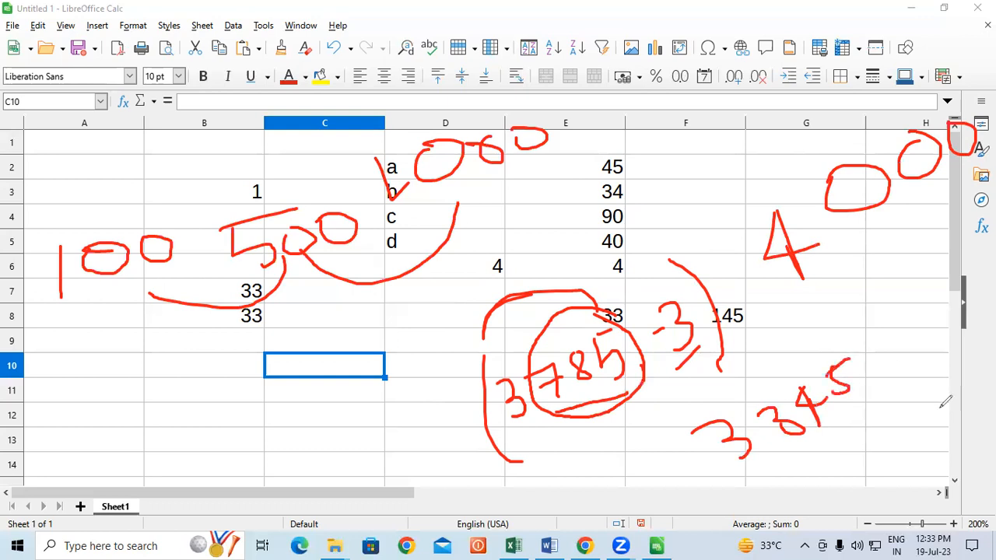
{"action": "mouse_move", "coordinate": [792, 436]}
{"action": "left_mouse_down"}
{"action": "mouse_move", "coordinate": [783, 450]}
{"action": "mouse_move", "coordinate": [870, 347]}
{"action": "mouse_move", "coordinate": [793, 351]}
{"action": "mouse_move", "coordinate": [763, 405]}
{"action": "mouse_move", "coordinate": [786, 448]}
{"action": "left_mouse_up"}
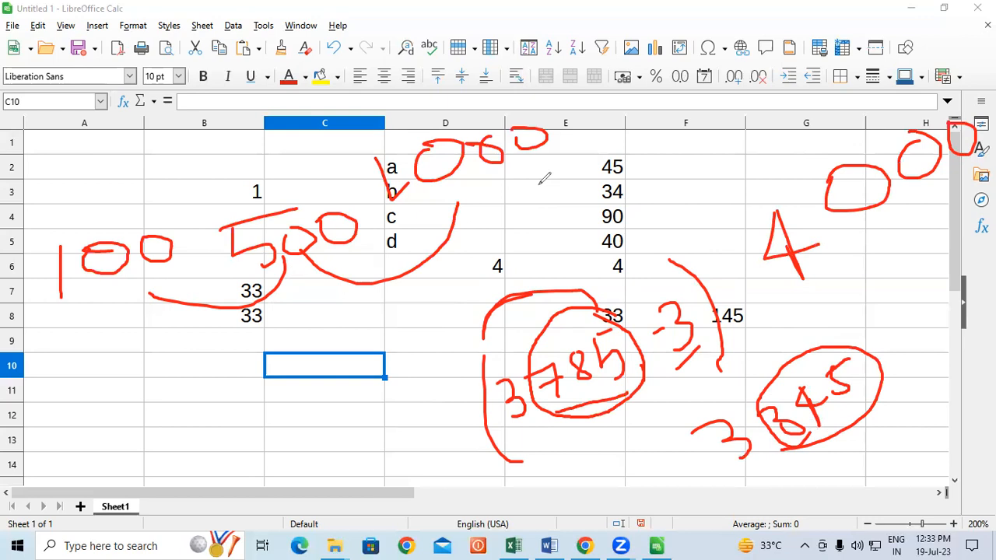
{"action": "left_click", "coordinate": [723, 463]}
{"action": "mouse_move", "coordinate": [727, 393]}
{"action": "left_mouse_down"}
{"action": "mouse_move", "coordinate": [681, 428]}
{"action": "mouse_move", "coordinate": [766, 397]}
{"action": "left_mouse_up"}
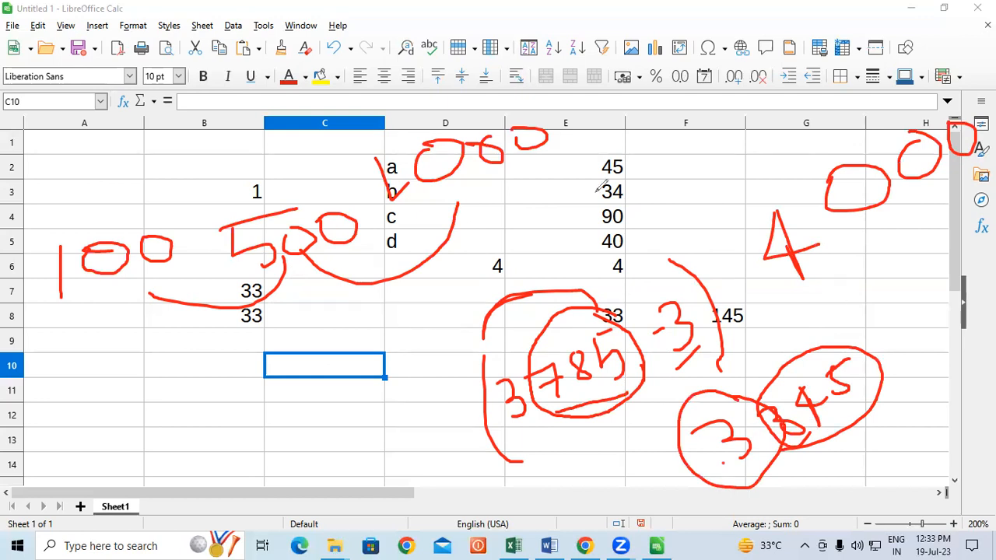
Enter the formula =ROUND(3785,-3) in cell A2
{"action": "left_click", "coordinate": [93, 172]}
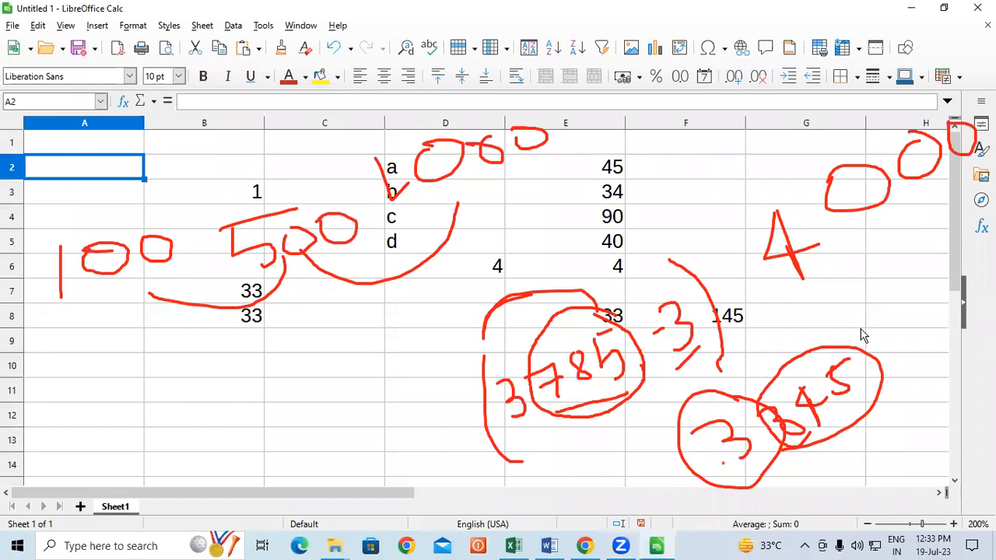
{"action": "type", "text": "="}
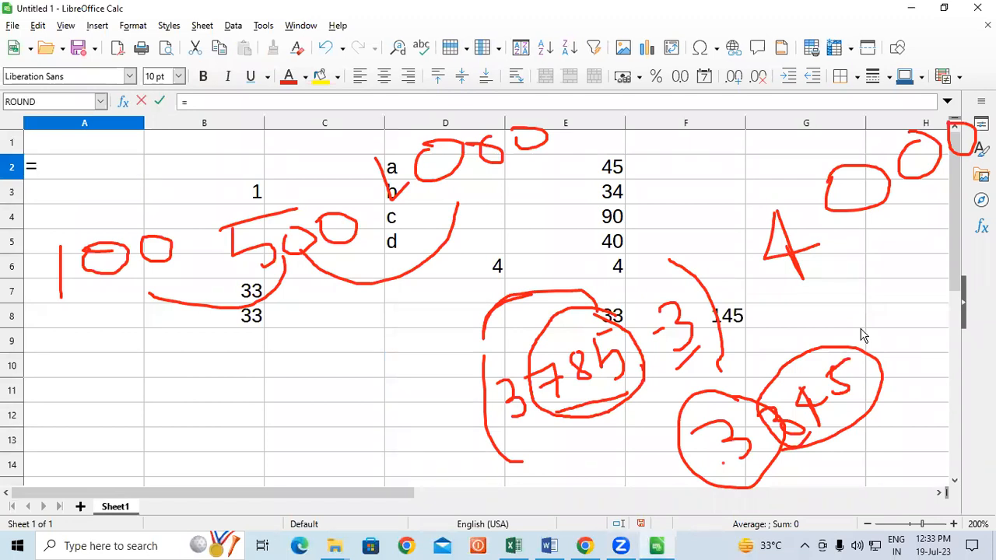
{"action": "type", "text": "roun"}
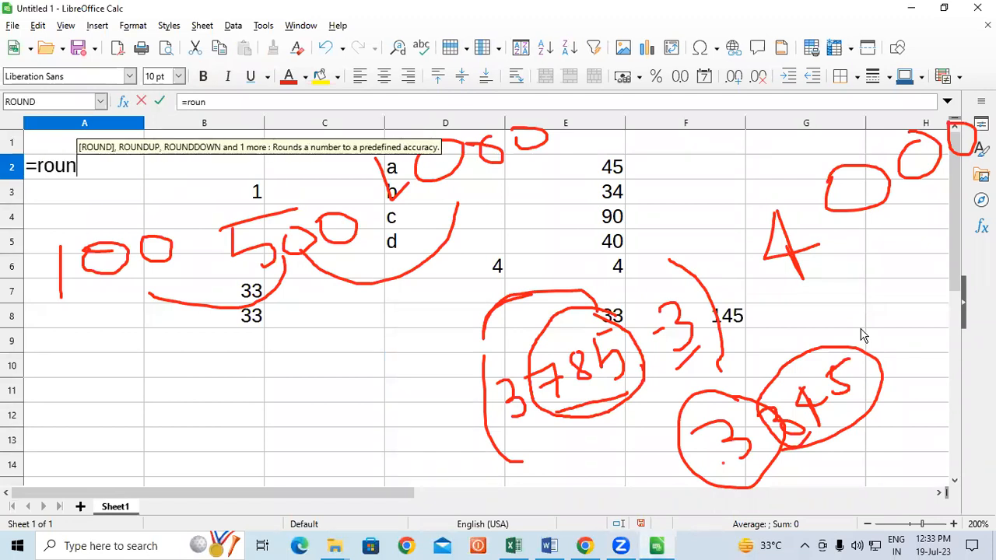
{"action": "type", "text": "d("}
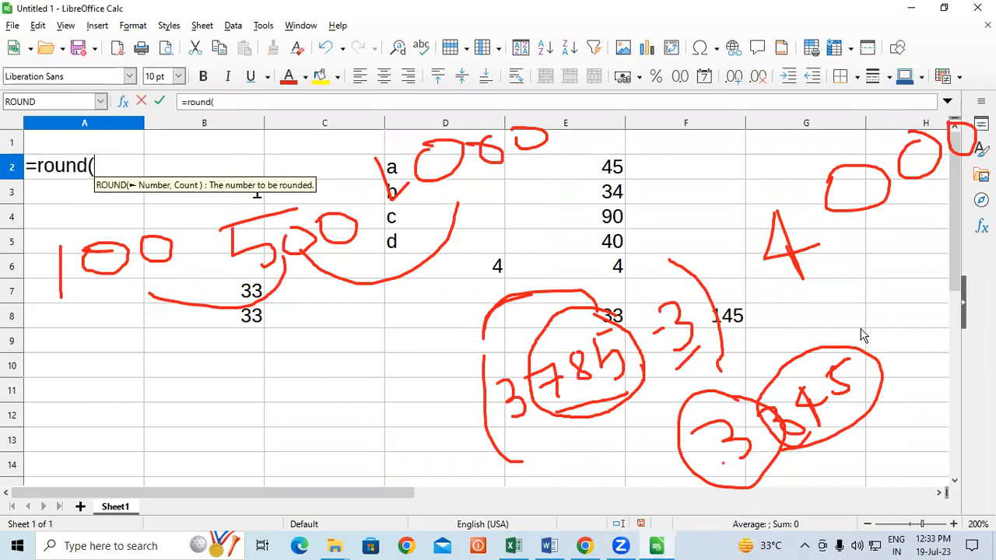
{"action": "type", "text": "3785"}
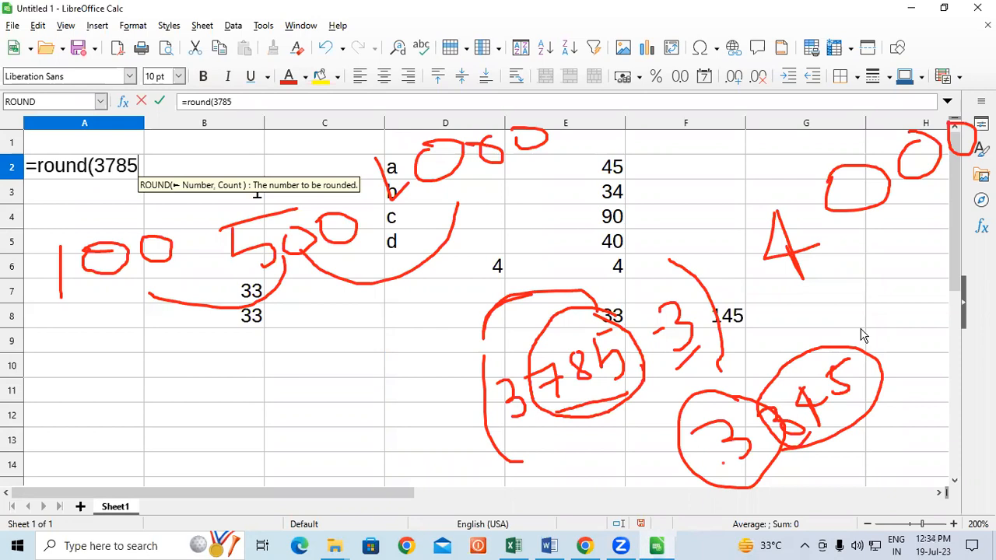
{"action": "type", "text": ",-3"}
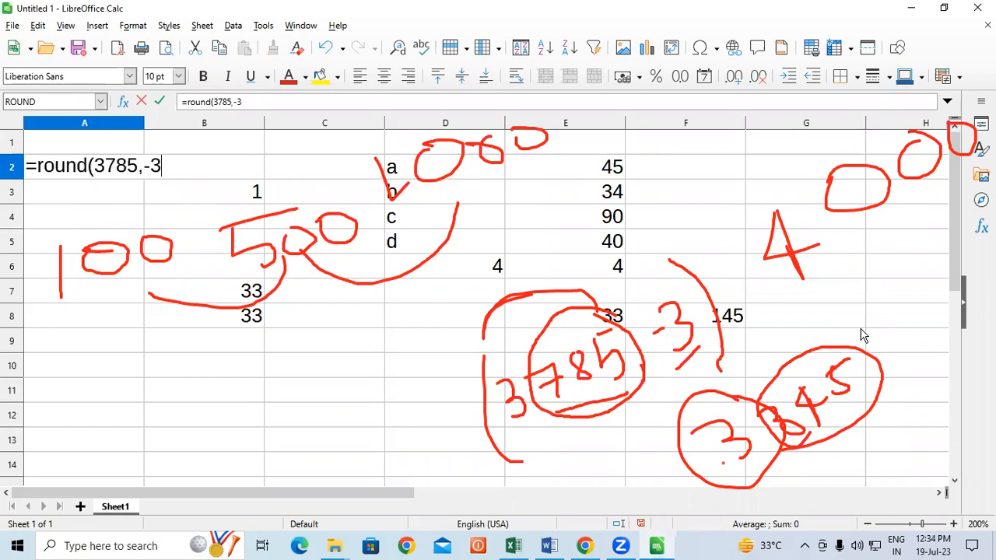
{"action": "type", "text": ")"}
{"action": "key", "text": "Return"}
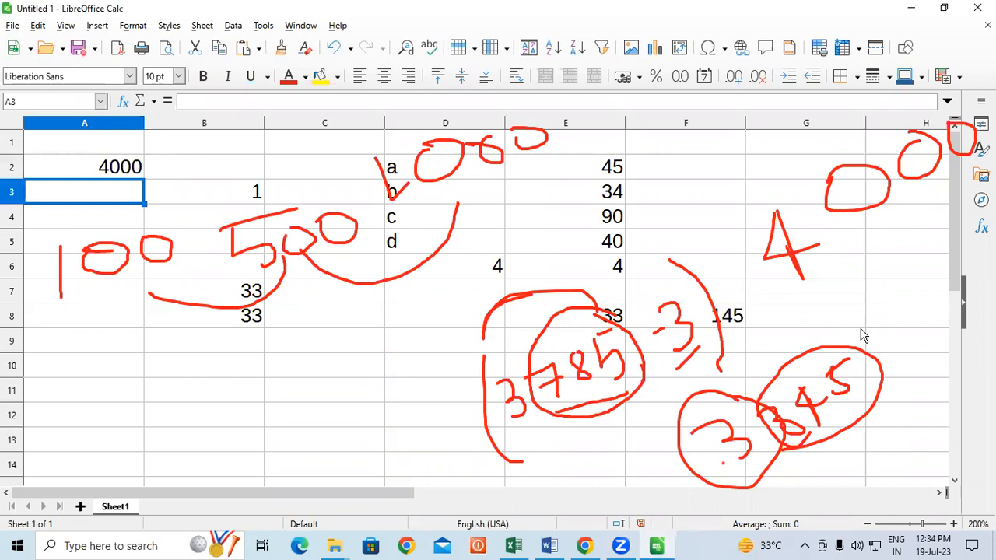
Enter the formula =ROUND(3345,-3) in cell A3
{"action": "type", "text": "=r"}
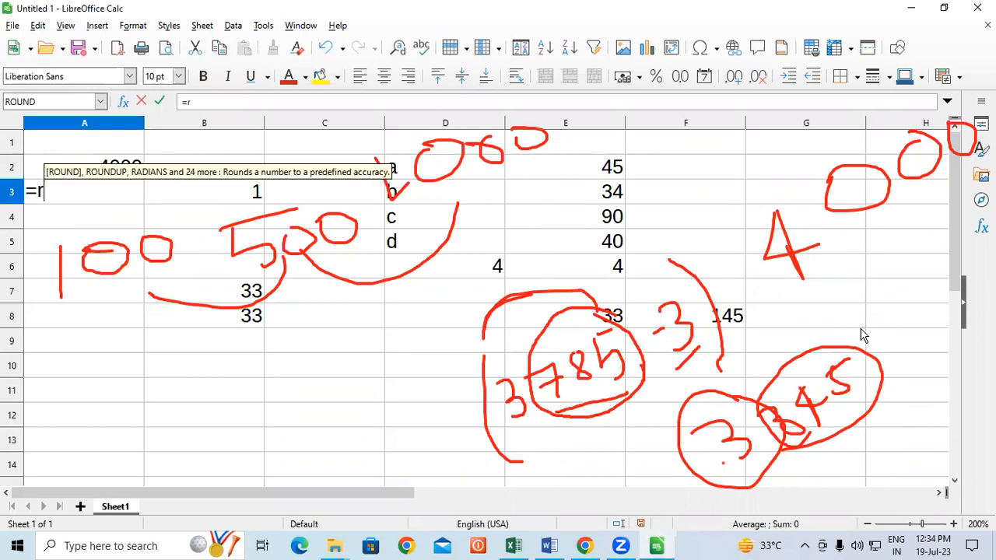
{"action": "type", "text": "ound"}
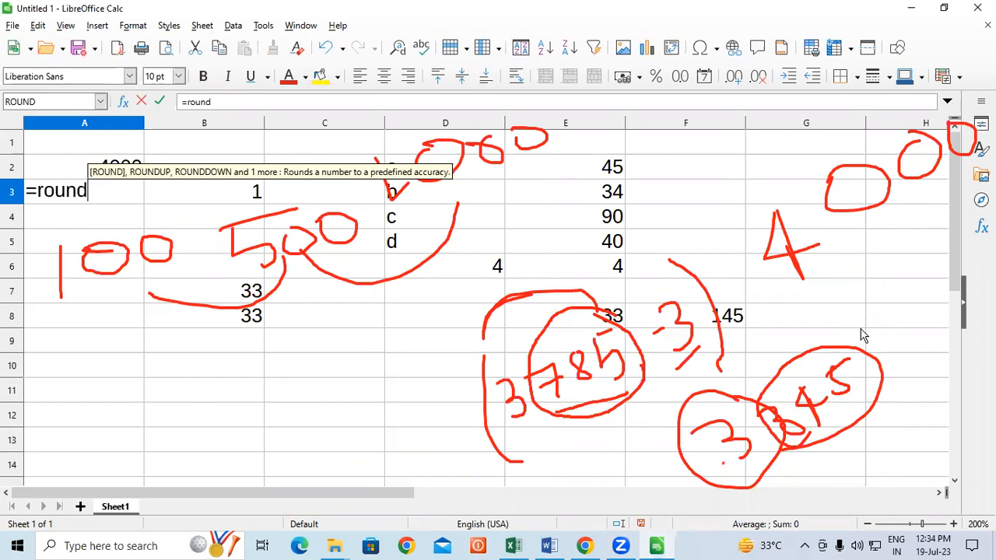
{"action": "type", "text": "("}
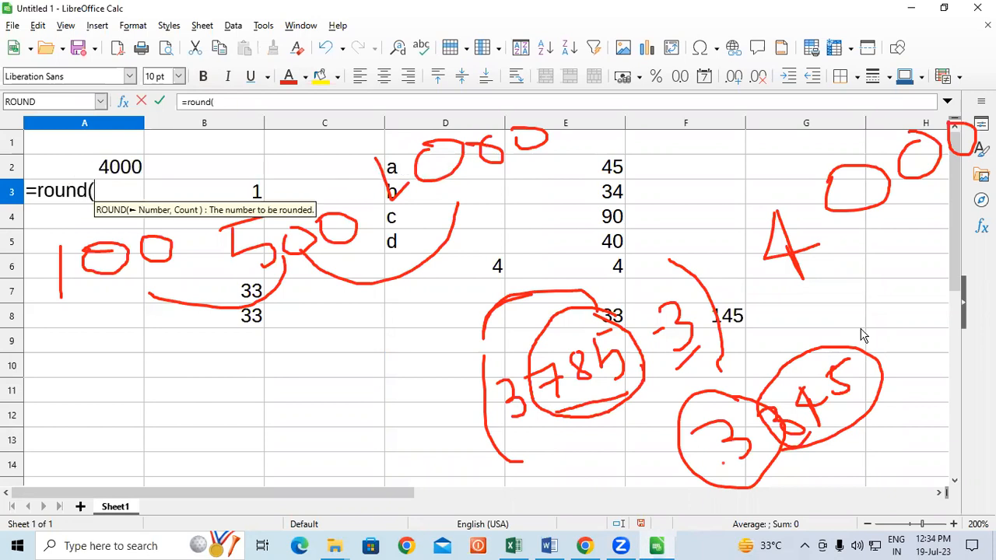
{"action": "type", "text": "3345"}
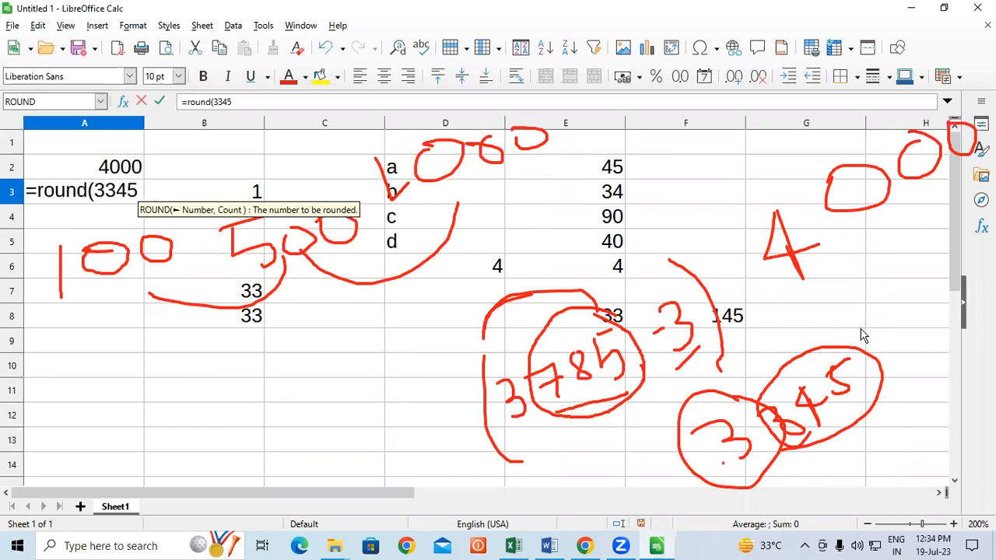
{"action": "type", "text": ",-3"}
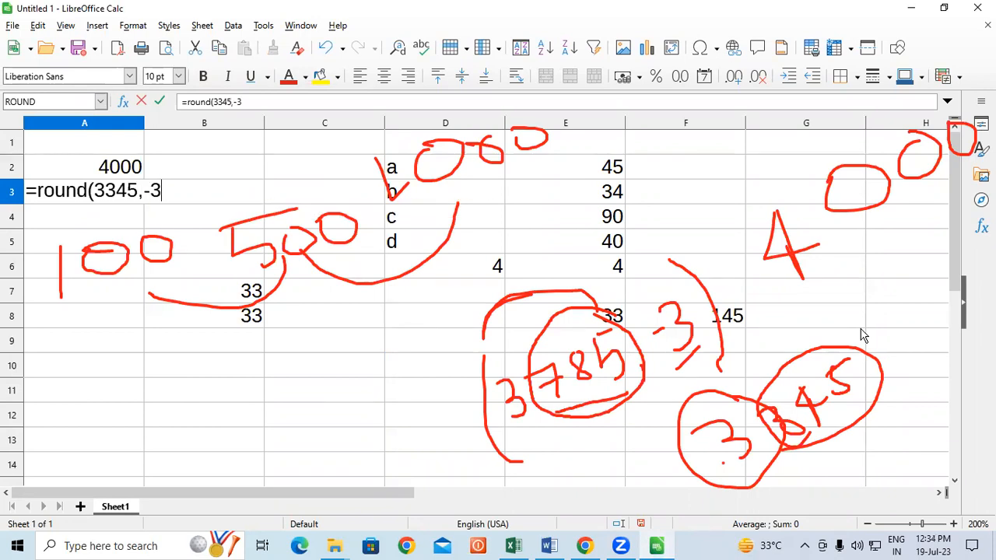
{"action": "type", "text": ")"}
{"action": "key", "text": "Return"}
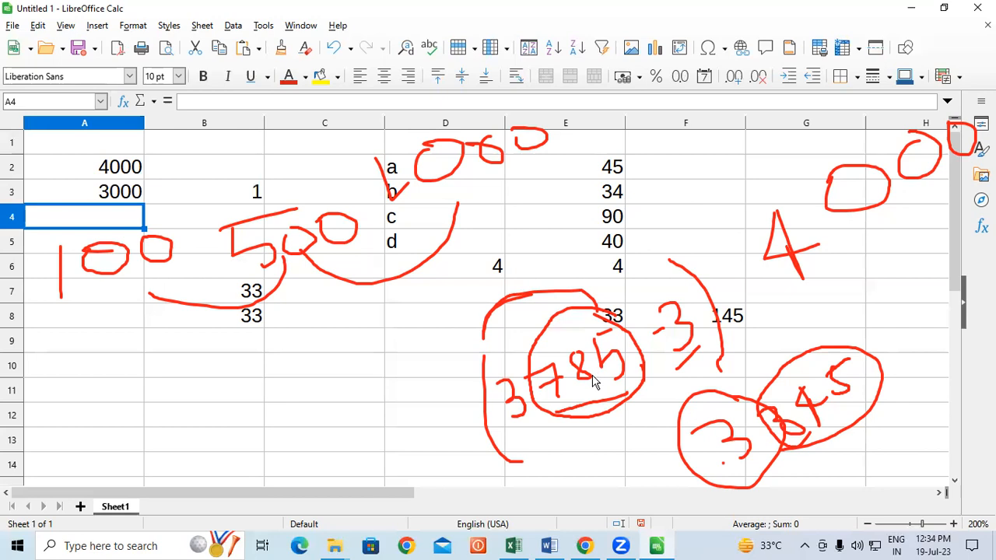
Change the places argument in cell A2 to -2 so the formula reads =ROUND(3785,-2)
{"action": "left_click", "coordinate": [104, 162]}
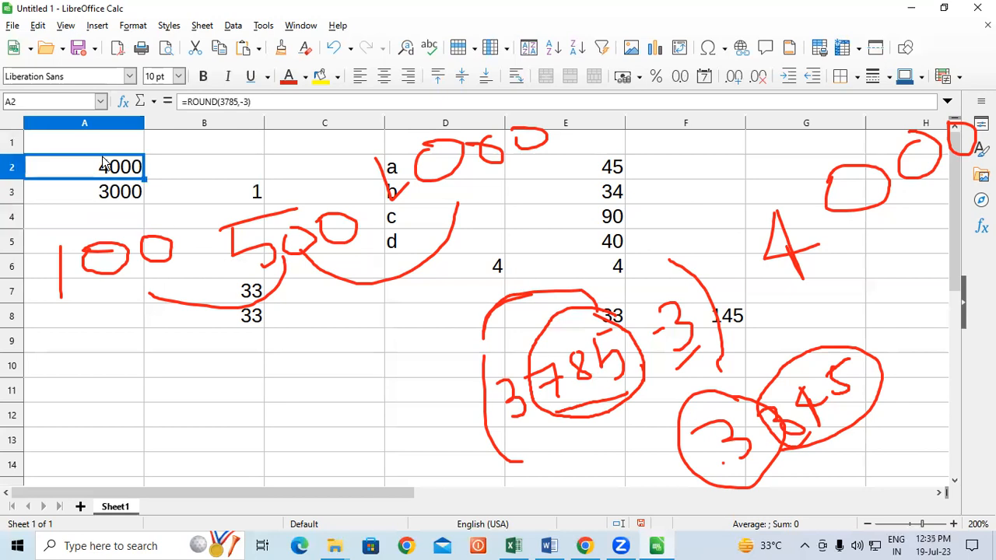
{"action": "left_click", "coordinate": [245, 101]}
{"action": "key", "text": "BackSpace"}
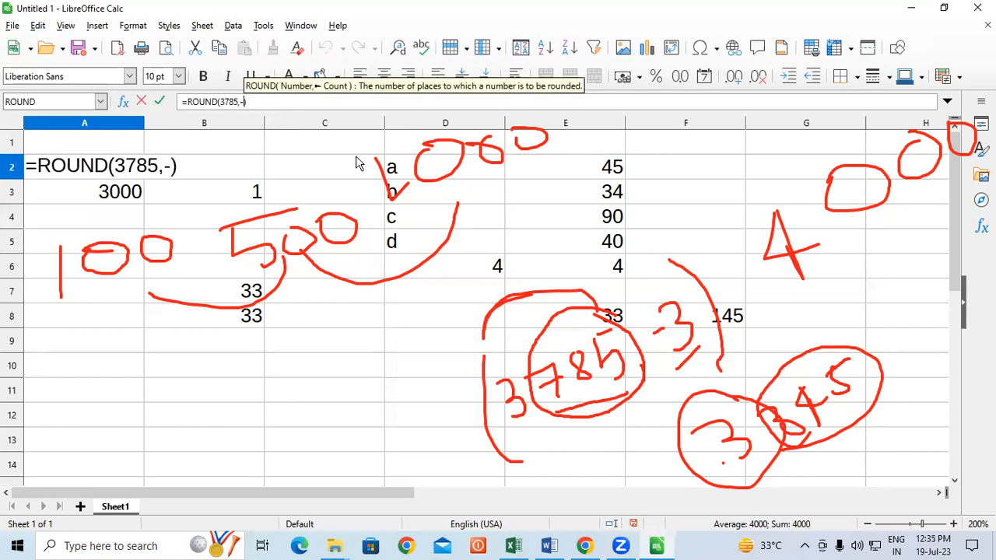
{"action": "type", "text": "2"}
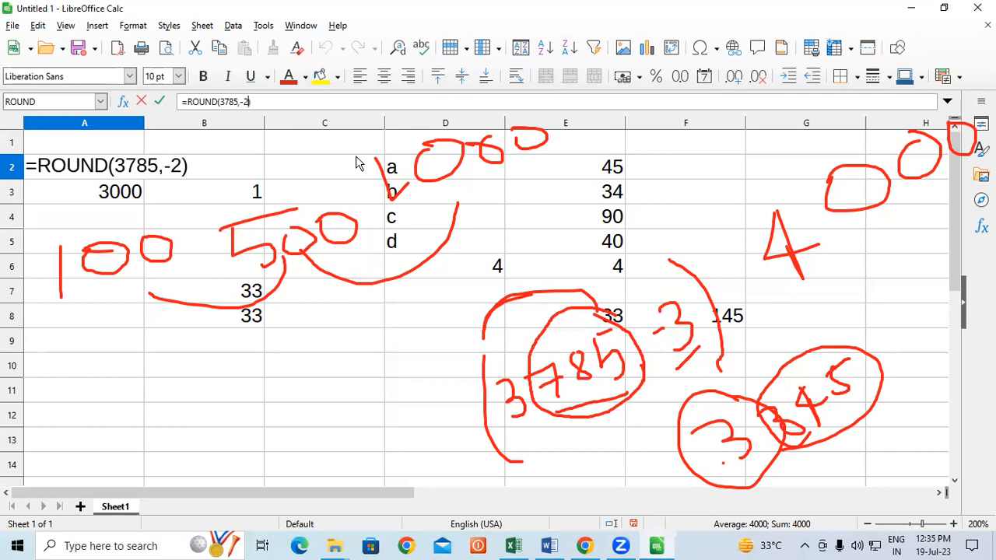
{"action": "key", "text": "Return"}
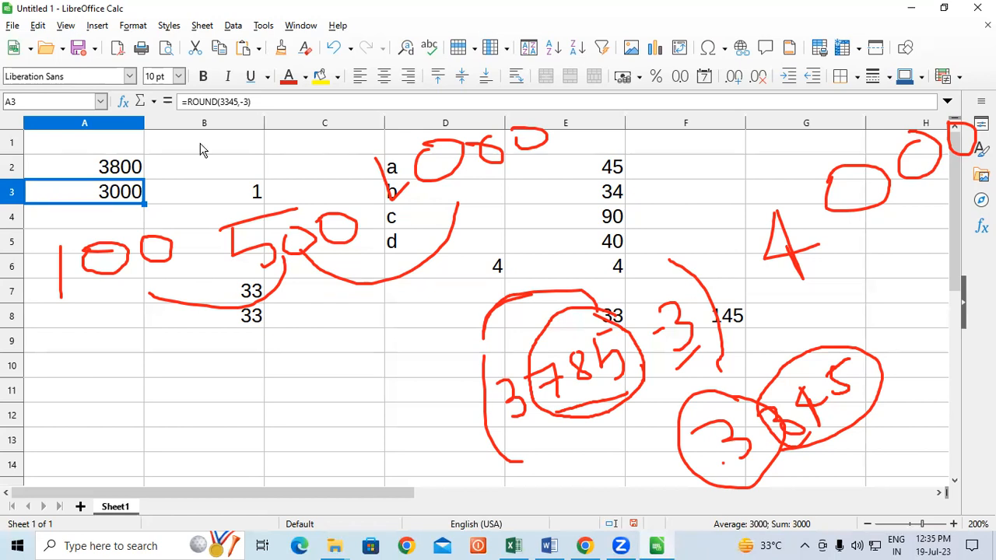
Change the places argument in cell A2 to -4 so the formula reads =ROUND(3785,-4)
{"action": "left_click", "coordinate": [122, 162]}
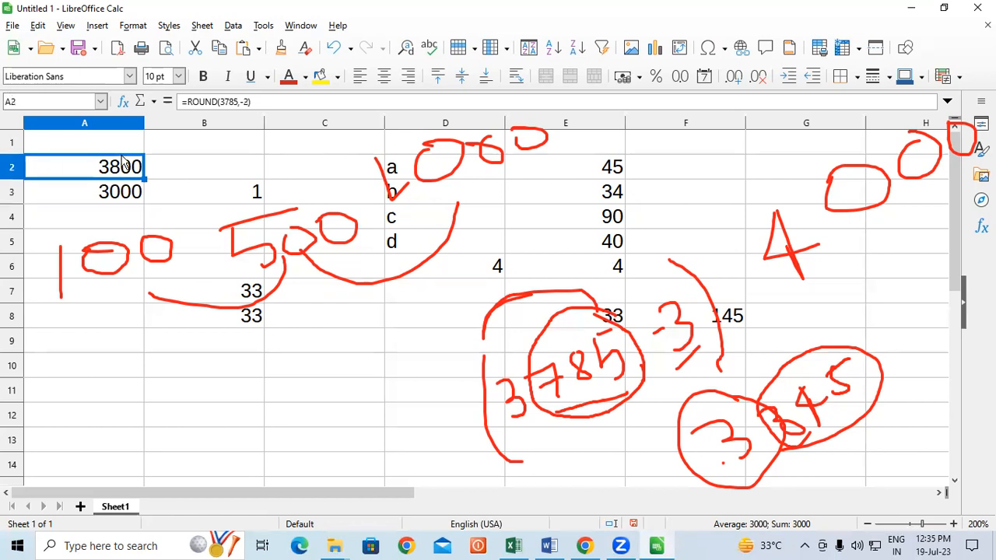
{"action": "left_click", "coordinate": [250, 102]}
{"action": "key", "text": "BackSpace"}
{"action": "type", "text": "4"}
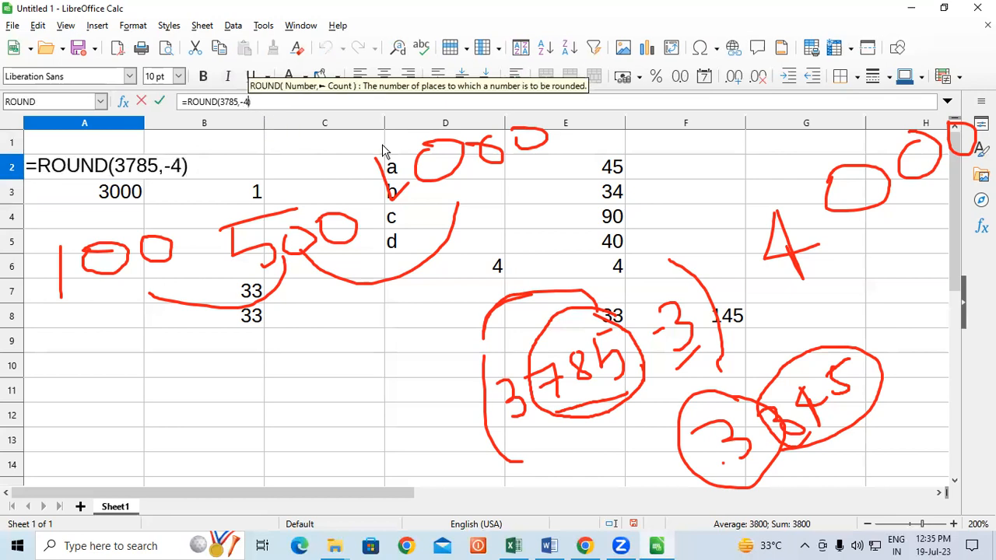
{"action": "key", "text": "Return"}
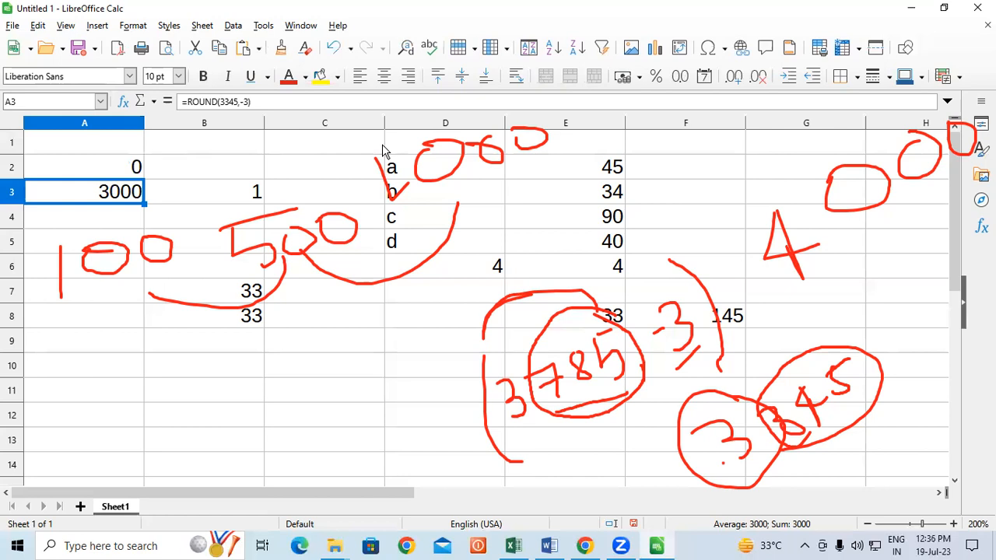
Change the number in cell A2 to 8785 so the formula reads =ROUND(8785,-4), and reselect the cell
{"action": "key", "text": "Up"}
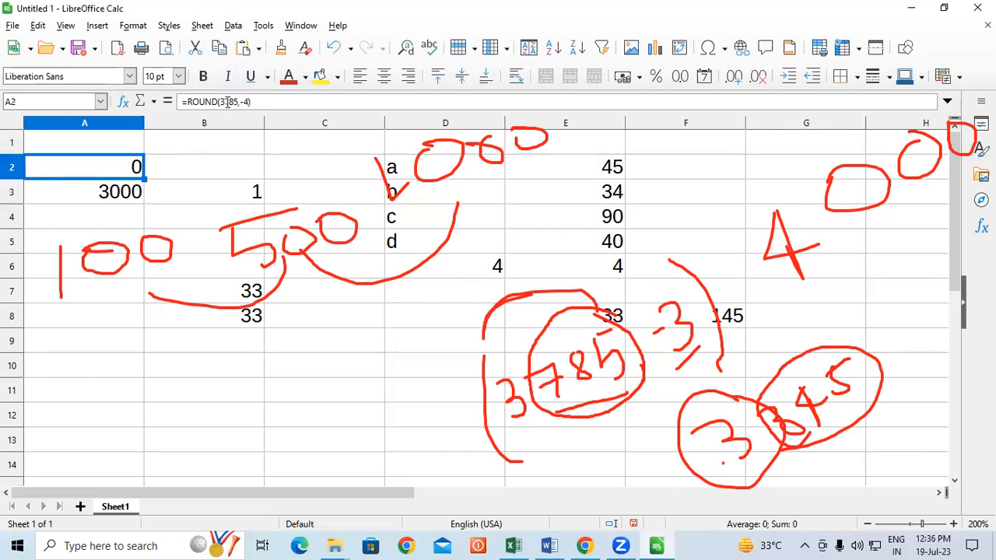
{"action": "left_click", "coordinate": [223, 102]}
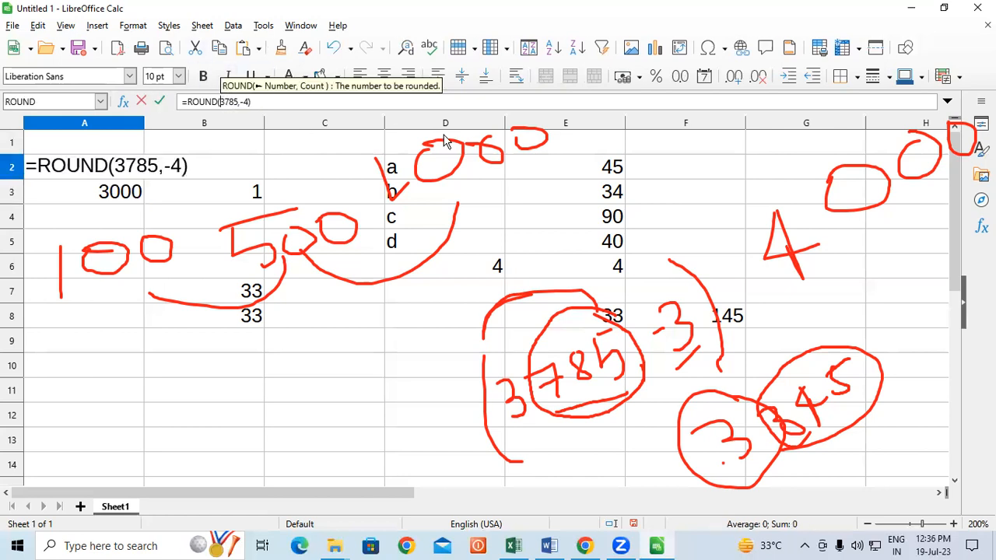
{"action": "key", "text": "Delete"}
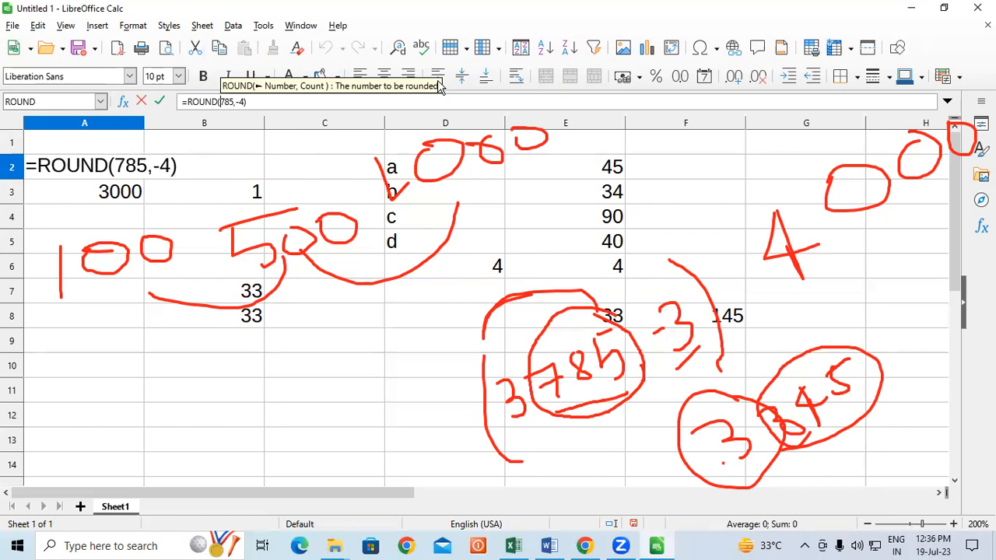
{"action": "type", "text": "8"}
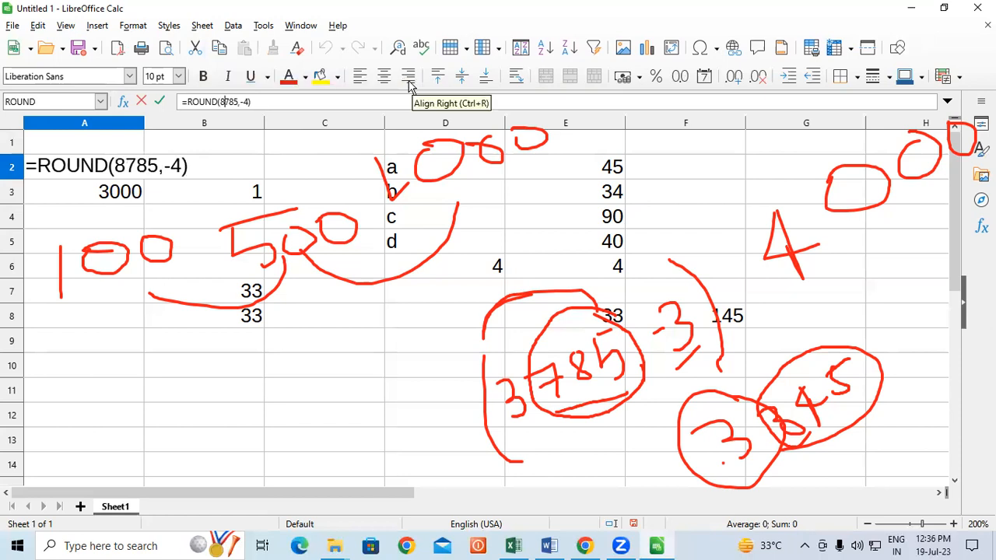
{"action": "key", "text": "Return"}
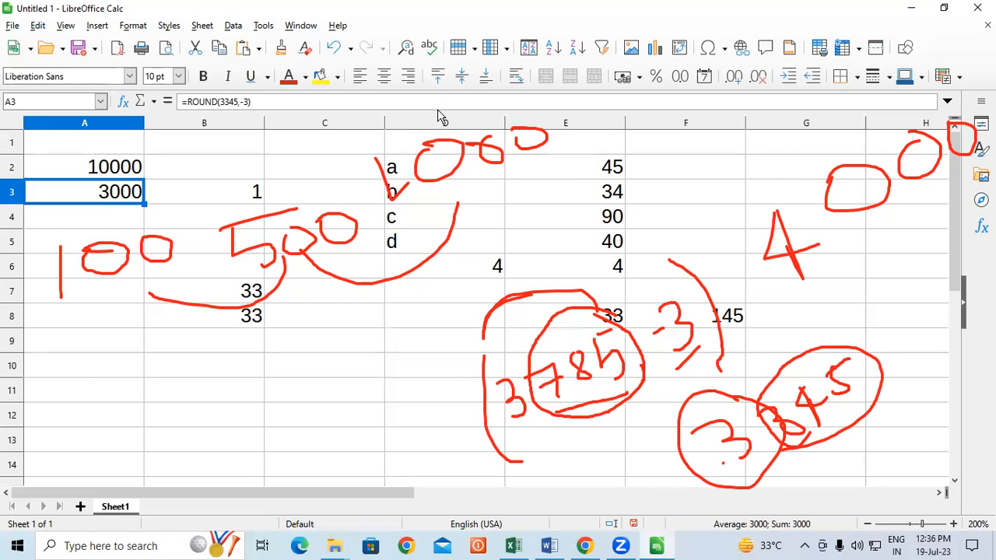
{"action": "key", "text": "Up"}
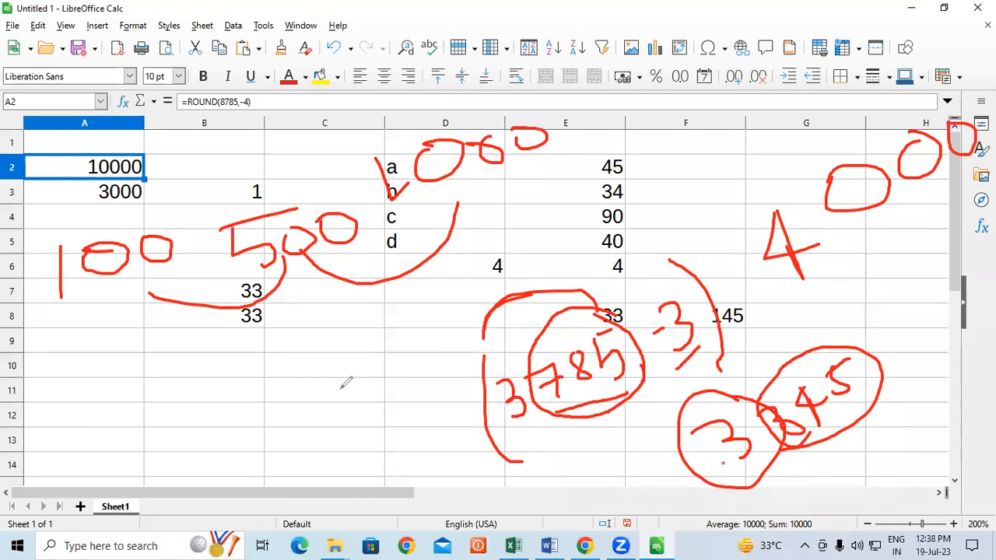
Handwrite a 4 over column C and 04 over columns A and B below row 7, with a line underneath
{"action": "left_click_drag", "start_coordinate": [333, 353], "coordinate": [394, 403]}
{"action": "left_click_drag", "start_coordinate": [333, 354], "coordinate": [347, 469]}
{"action": "left_click_drag", "start_coordinate": [44, 352], "coordinate": [42, 411]}
{"action": "left_click_drag", "start_coordinate": [93, 391], "coordinate": [56, 340]}
{"action": "mouse_move", "coordinate": [142, 303]}
{"action": "left_mouse_down"}
{"action": "mouse_move", "coordinate": [166, 393]}
{"action": "mouse_move", "coordinate": [191, 340]}
{"action": "left_mouse_up"}
{"action": "left_click_drag", "start_coordinate": [41, 450], "coordinate": [325, 422]}
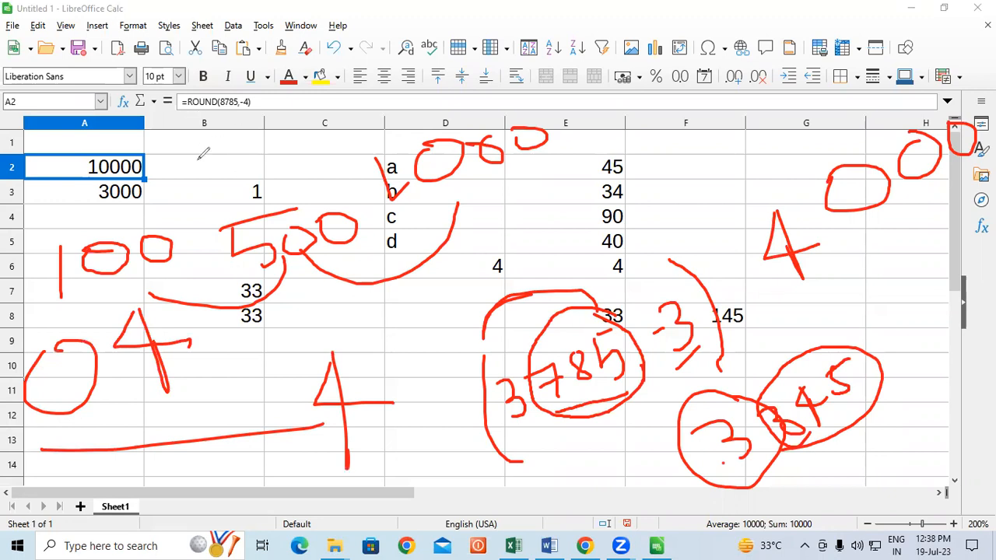
Handwrite 08785 and -4 above columns F to H, circle 8785 and -4, and draw an arc linking the 8 to the leading 0
{"action": "mouse_move", "coordinate": [667, 163]}
{"action": "left_mouse_down"}
{"action": "mouse_move", "coordinate": [687, 176]}
{"action": "mouse_move", "coordinate": [704, 132]}
{"action": "mouse_move", "coordinate": [778, 162]}
{"action": "mouse_move", "coordinate": [777, 124]}
{"action": "mouse_move", "coordinate": [811, 144]}
{"action": "mouse_move", "coordinate": [865, 92]}
{"action": "mouse_move", "coordinate": [881, 109]}
{"action": "mouse_move", "coordinate": [894, 71]}
{"action": "mouse_move", "coordinate": [936, 66]}
{"action": "mouse_move", "coordinate": [943, 101]}
{"action": "mouse_move", "coordinate": [934, 60]}
{"action": "left_mouse_up"}
{"action": "left_click_drag", "start_coordinate": [896, 104], "coordinate": [896, 127]}
{"action": "mouse_move", "coordinate": [944, 75]}
{"action": "left_mouse_down"}
{"action": "mouse_move", "coordinate": [912, 110]}
{"action": "mouse_move", "coordinate": [948, 80]}
{"action": "left_mouse_up"}
{"action": "mouse_move", "coordinate": [888, 98]}
{"action": "left_mouse_down"}
{"action": "mouse_move", "coordinate": [778, 96]}
{"action": "mouse_move", "coordinate": [731, 177]}
{"action": "mouse_move", "coordinate": [884, 139]}
{"action": "mouse_move", "coordinate": [907, 87]}
{"action": "left_mouse_up"}
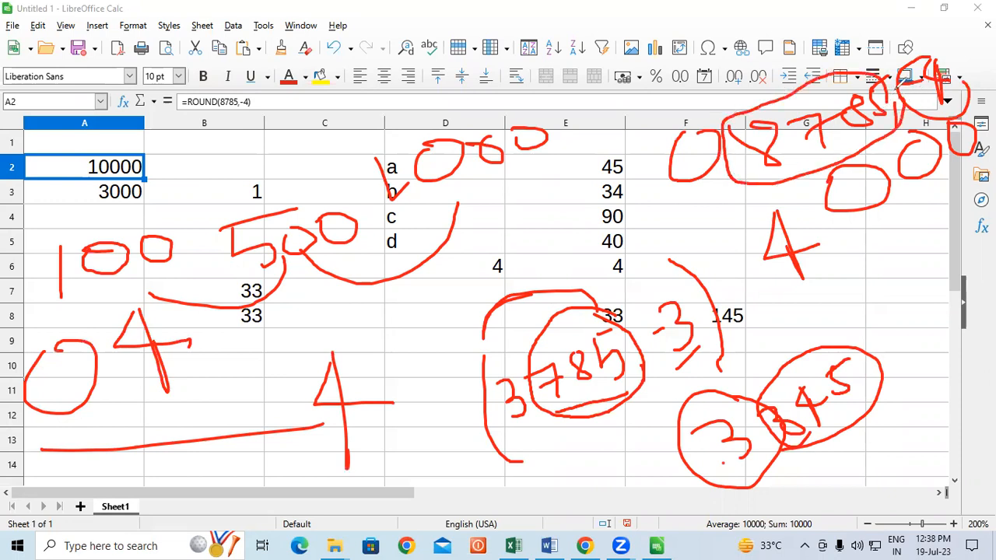
{"action": "mouse_move", "coordinate": [770, 159]}
{"action": "left_mouse_down"}
{"action": "mouse_move", "coordinate": [782, 171]}
{"action": "mouse_move", "coordinate": [764, 173]}
{"action": "mouse_move", "coordinate": [771, 133]}
{"action": "mouse_move", "coordinate": [689, 115]}
{"action": "left_mouse_up"}
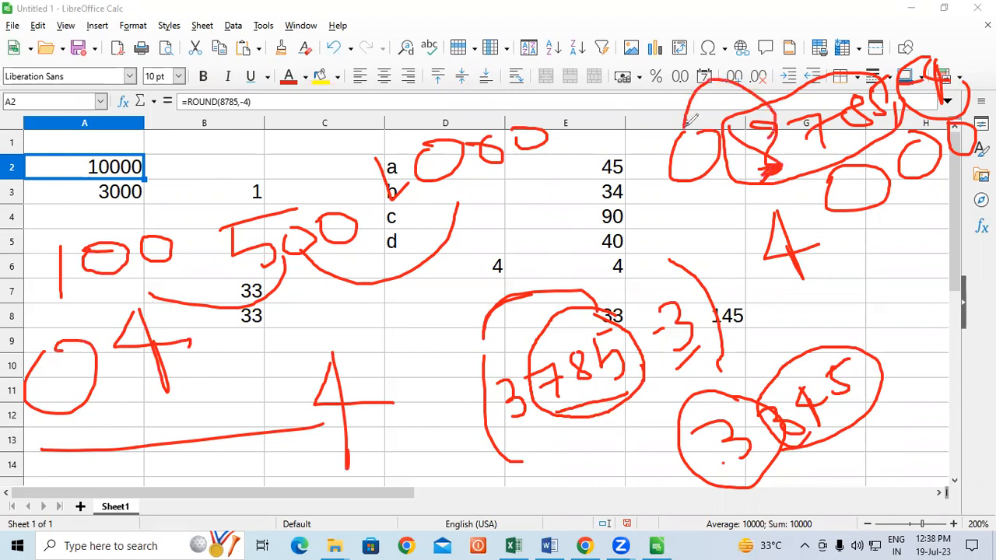
Handwrite 10000 over columns D to F around rows 4 to 6 and put a tick mark beside cell A2
{"action": "left_click_drag", "start_coordinate": [485, 222], "coordinate": [497, 299]}
{"action": "mouse_move", "coordinate": [546, 238]}
{"action": "left_mouse_down"}
{"action": "mouse_move", "coordinate": [567, 227]}
{"action": "mouse_move", "coordinate": [601, 233]}
{"action": "mouse_move", "coordinate": [643, 212]}
{"action": "mouse_move", "coordinate": [743, 217]}
{"action": "mouse_move", "coordinate": [731, 211]}
{"action": "left_mouse_up"}
{"action": "left_click_drag", "start_coordinate": [146, 178], "coordinate": [245, 127]}
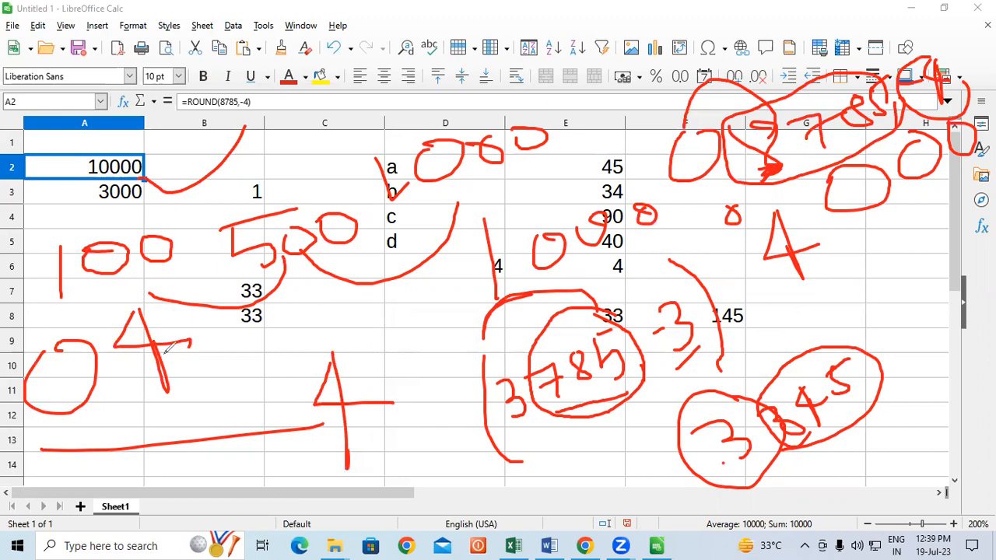
Handwrite 5.5 over column B and 5.35 over columns C and D below row 7, with a tick mark under each
{"action": "mouse_move", "coordinate": [218, 357]}
{"action": "left_mouse_down"}
{"action": "mouse_move", "coordinate": [205, 360]}
{"action": "mouse_move", "coordinate": [214, 378]}
{"action": "mouse_move", "coordinate": [202, 389]}
{"action": "left_mouse_up"}
{"action": "left_click", "coordinate": [222, 368]}
{"action": "mouse_move", "coordinate": [231, 350]}
{"action": "left_mouse_down"}
{"action": "mouse_move", "coordinate": [234, 373]}
{"action": "mouse_move", "coordinate": [245, 347]}
{"action": "left_mouse_up"}
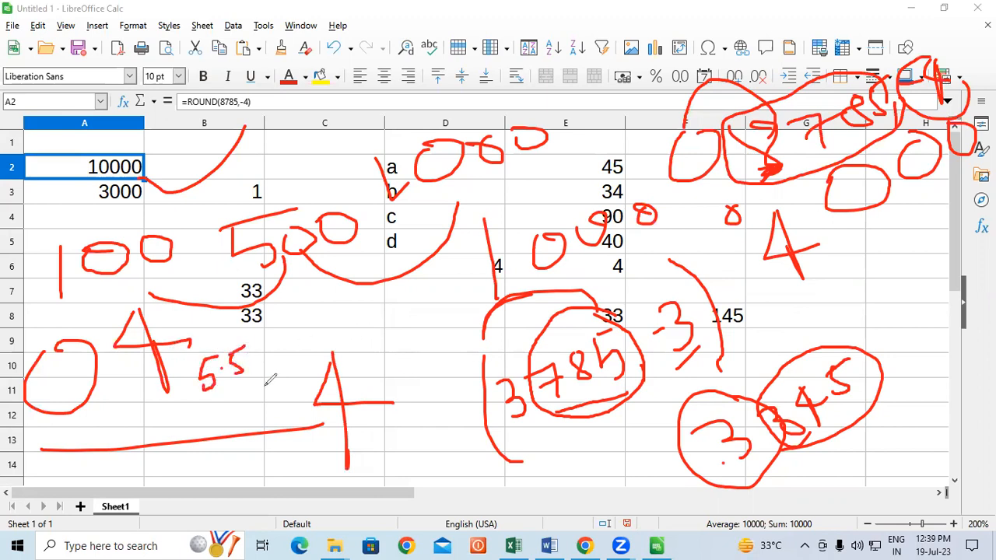
{"action": "mouse_move", "coordinate": [363, 333]}
{"action": "left_mouse_down"}
{"action": "mouse_move", "coordinate": [383, 322]}
{"action": "mouse_move", "coordinate": [374, 358]}
{"action": "left_mouse_up"}
{"action": "left_click", "coordinate": [390, 333]}
{"action": "mouse_move", "coordinate": [396, 323]}
{"action": "left_mouse_down"}
{"action": "mouse_move", "coordinate": [417, 330]}
{"action": "mouse_move", "coordinate": [407, 344]}
{"action": "left_mouse_up"}
{"action": "mouse_move", "coordinate": [433, 308]}
{"action": "left_mouse_down"}
{"action": "mouse_move", "coordinate": [433, 340]}
{"action": "mouse_move", "coordinate": [445, 303]}
{"action": "left_mouse_up"}
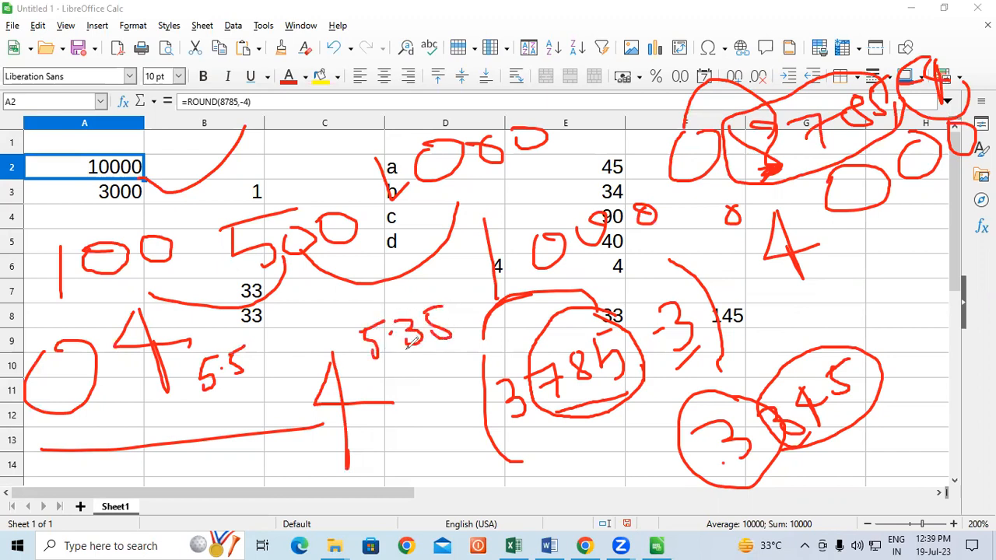
{"action": "left_click", "coordinate": [222, 414]}
{"action": "left_click_drag", "start_coordinate": [221, 413], "coordinate": [274, 372]}
{"action": "left_click_drag", "start_coordinate": [377, 371], "coordinate": [438, 355]}
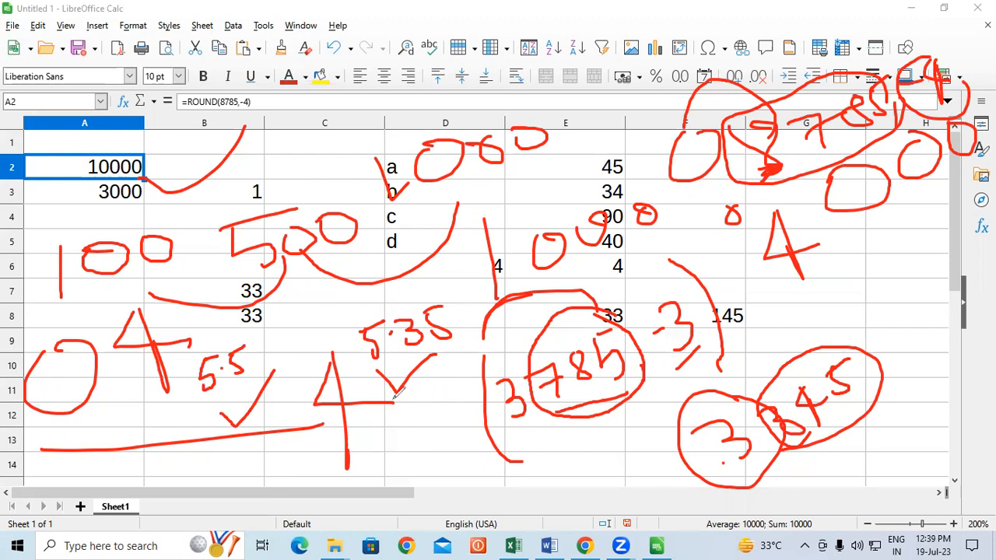
Handwrite 5.50 above column A with a tick mark below it, and add a second tick mark under the handwritten 5.35
{"action": "mouse_move", "coordinate": [115, 35]}
{"action": "left_mouse_down"}
{"action": "mouse_move", "coordinate": [84, 49]}
{"action": "mouse_move", "coordinate": [97, 68]}
{"action": "mouse_move", "coordinate": [82, 84]}
{"action": "left_mouse_up"}
{"action": "mouse_move", "coordinate": [133, 45]}
{"action": "left_mouse_down"}
{"action": "mouse_move", "coordinate": [131, 67]}
{"action": "mouse_move", "coordinate": [147, 38]}
{"action": "mouse_move", "coordinate": [164, 42]}
{"action": "left_mouse_up"}
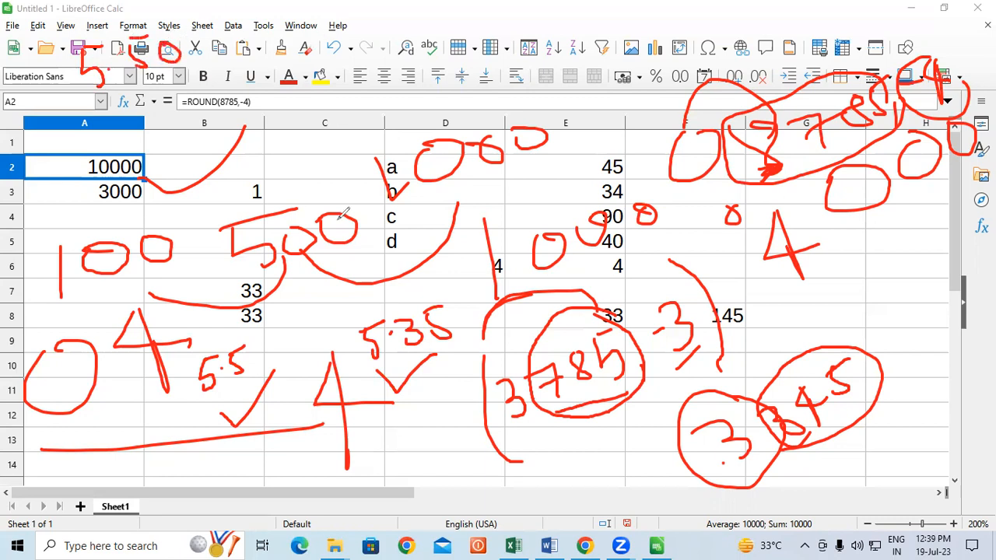
{"action": "left_click_drag", "start_coordinate": [109, 87], "coordinate": [167, 65]}
{"action": "left_click_drag", "start_coordinate": [421, 389], "coordinate": [468, 337]}
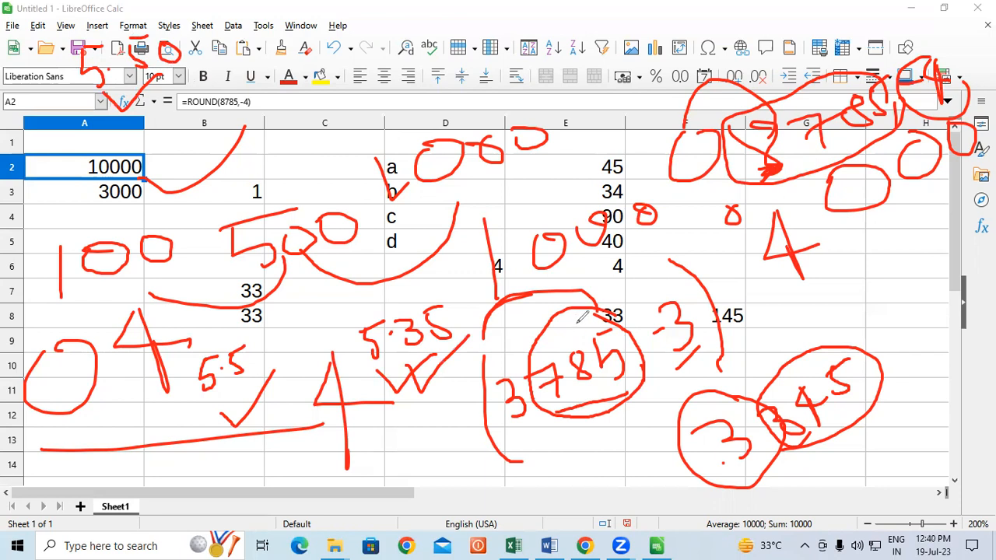
Handwrite 5.50000 across row 1 from column A to column C and underline the decimals of the handwritten 5.35
{"action": "mouse_move", "coordinate": [137, 143]}
{"action": "left_mouse_down"}
{"action": "mouse_move", "coordinate": [153, 132]}
{"action": "mouse_move", "coordinate": [146, 162]}
{"action": "left_mouse_up"}
{"action": "left_click", "coordinate": [170, 144]}
{"action": "mouse_move", "coordinate": [183, 132]}
{"action": "left_mouse_down"}
{"action": "mouse_move", "coordinate": [199, 146]}
{"action": "mouse_move", "coordinate": [193, 129]}
{"action": "mouse_move", "coordinate": [233, 131]}
{"action": "mouse_move", "coordinate": [227, 118]}
{"action": "mouse_move", "coordinate": [372, 122]}
{"action": "left_mouse_up"}
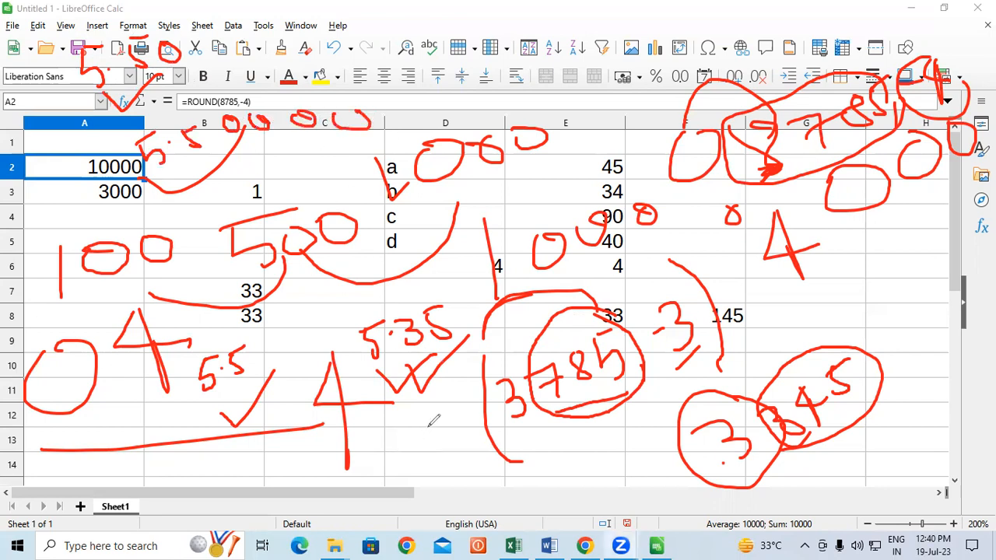
{"action": "mouse_move", "coordinate": [413, 362]}
{"action": "left_mouse_down"}
{"action": "mouse_move", "coordinate": [439, 339]}
{"action": "mouse_move", "coordinate": [424, 354]}
{"action": "mouse_move", "coordinate": [457, 340]}
{"action": "left_mouse_up"}
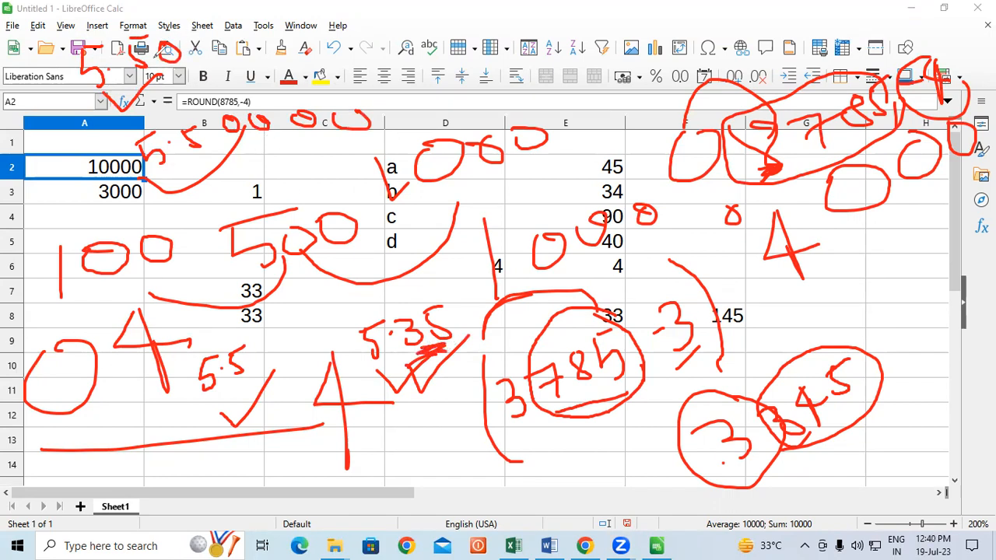
Circle the handwritten 5.50 above column A and write 5.35 beside it above columns B and C with a tick mark
{"action": "mouse_move", "coordinate": [160, 58]}
{"action": "left_mouse_down"}
{"action": "mouse_move", "coordinate": [179, 41]}
{"action": "mouse_move", "coordinate": [91, 18]}
{"action": "mouse_move", "coordinate": [66, 81]}
{"action": "left_mouse_up"}
{"action": "mouse_move", "coordinate": [282, 13]}
{"action": "left_mouse_down"}
{"action": "mouse_move", "coordinate": [260, 46]}
{"action": "mouse_move", "coordinate": [305, 24]}
{"action": "left_mouse_up"}
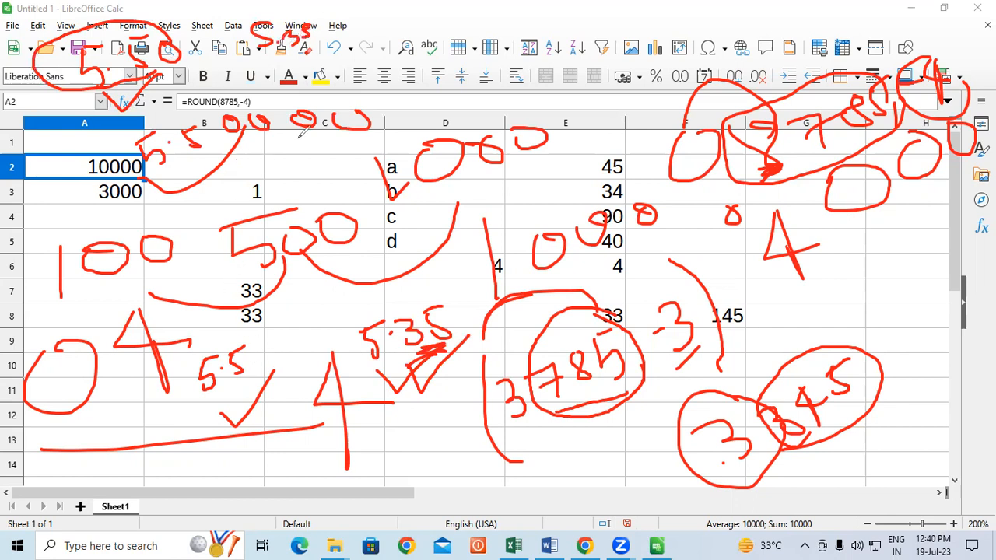
{"action": "left_click_drag", "start_coordinate": [292, 39], "coordinate": [355, 34]}
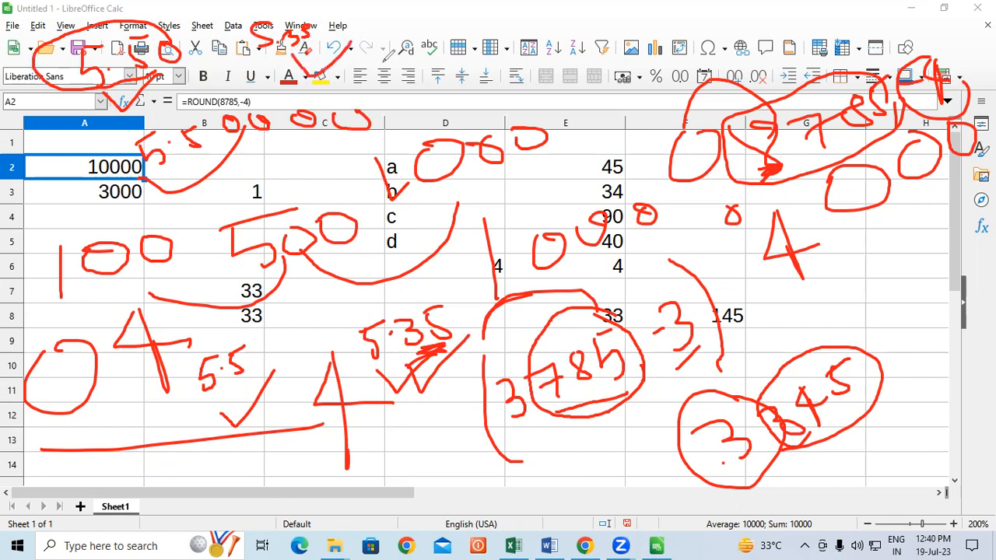